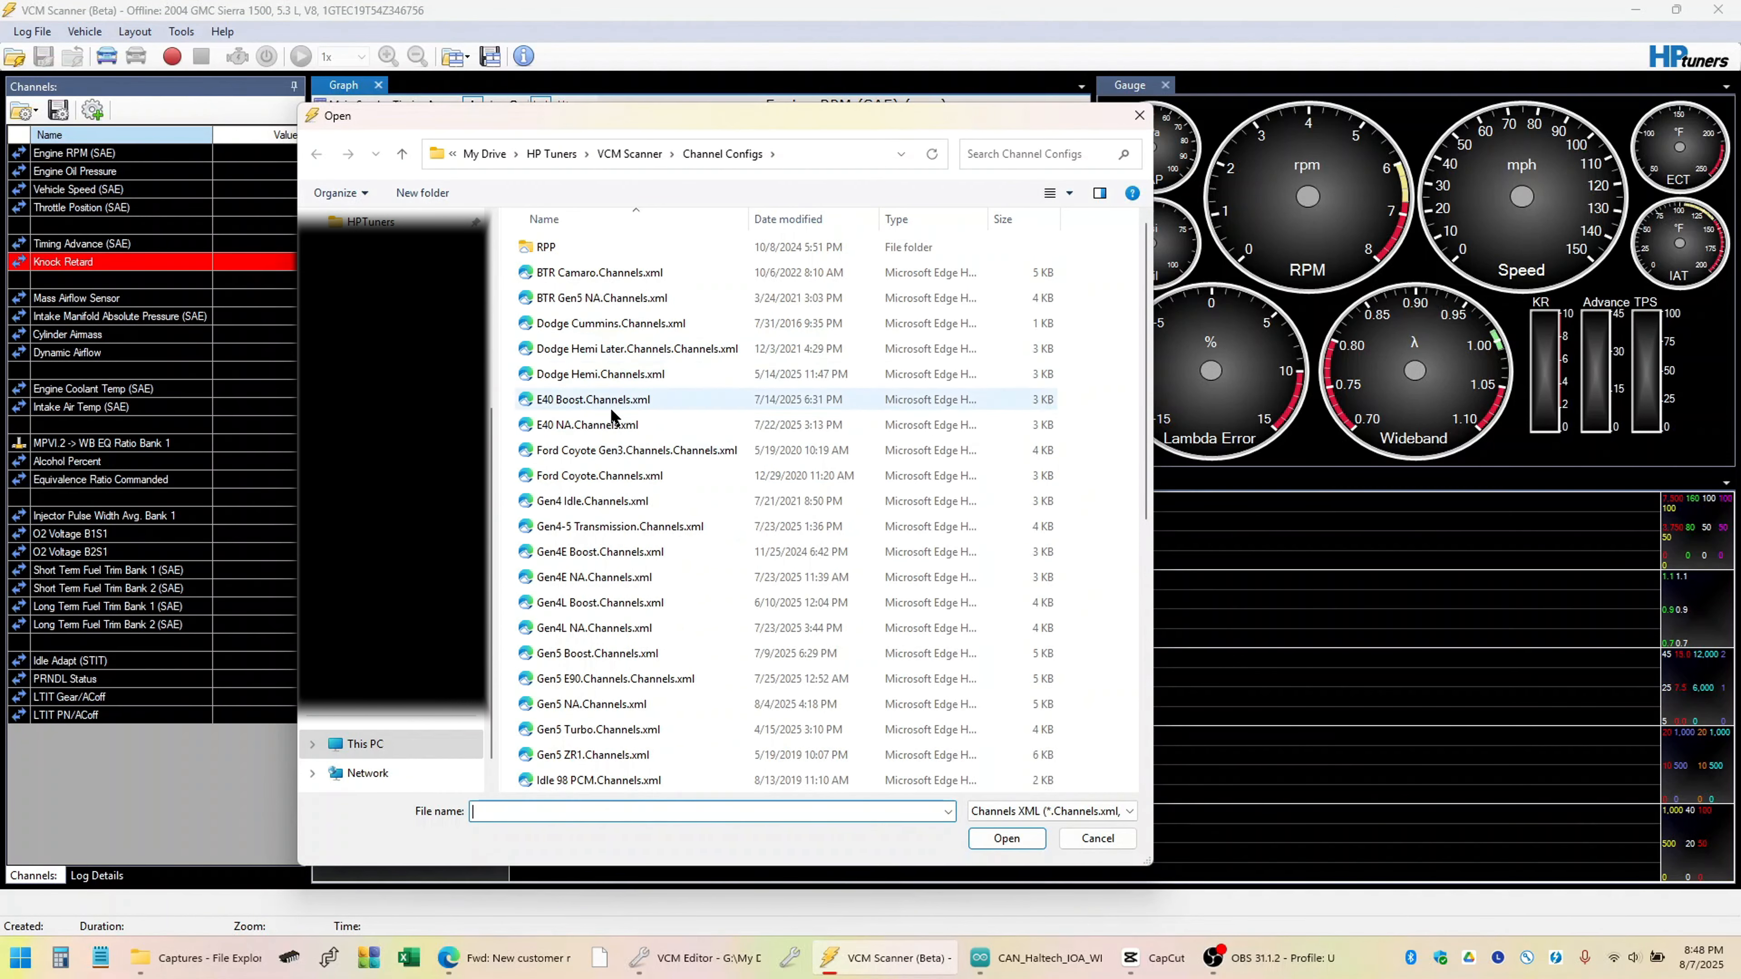
Load the channel configuration Gen4L NA.Channels.xml and look through its channel list.
{"action": "scroll", "coordinate": [641, 470], "scroll_direction": "down", "scroll_amount": 6}
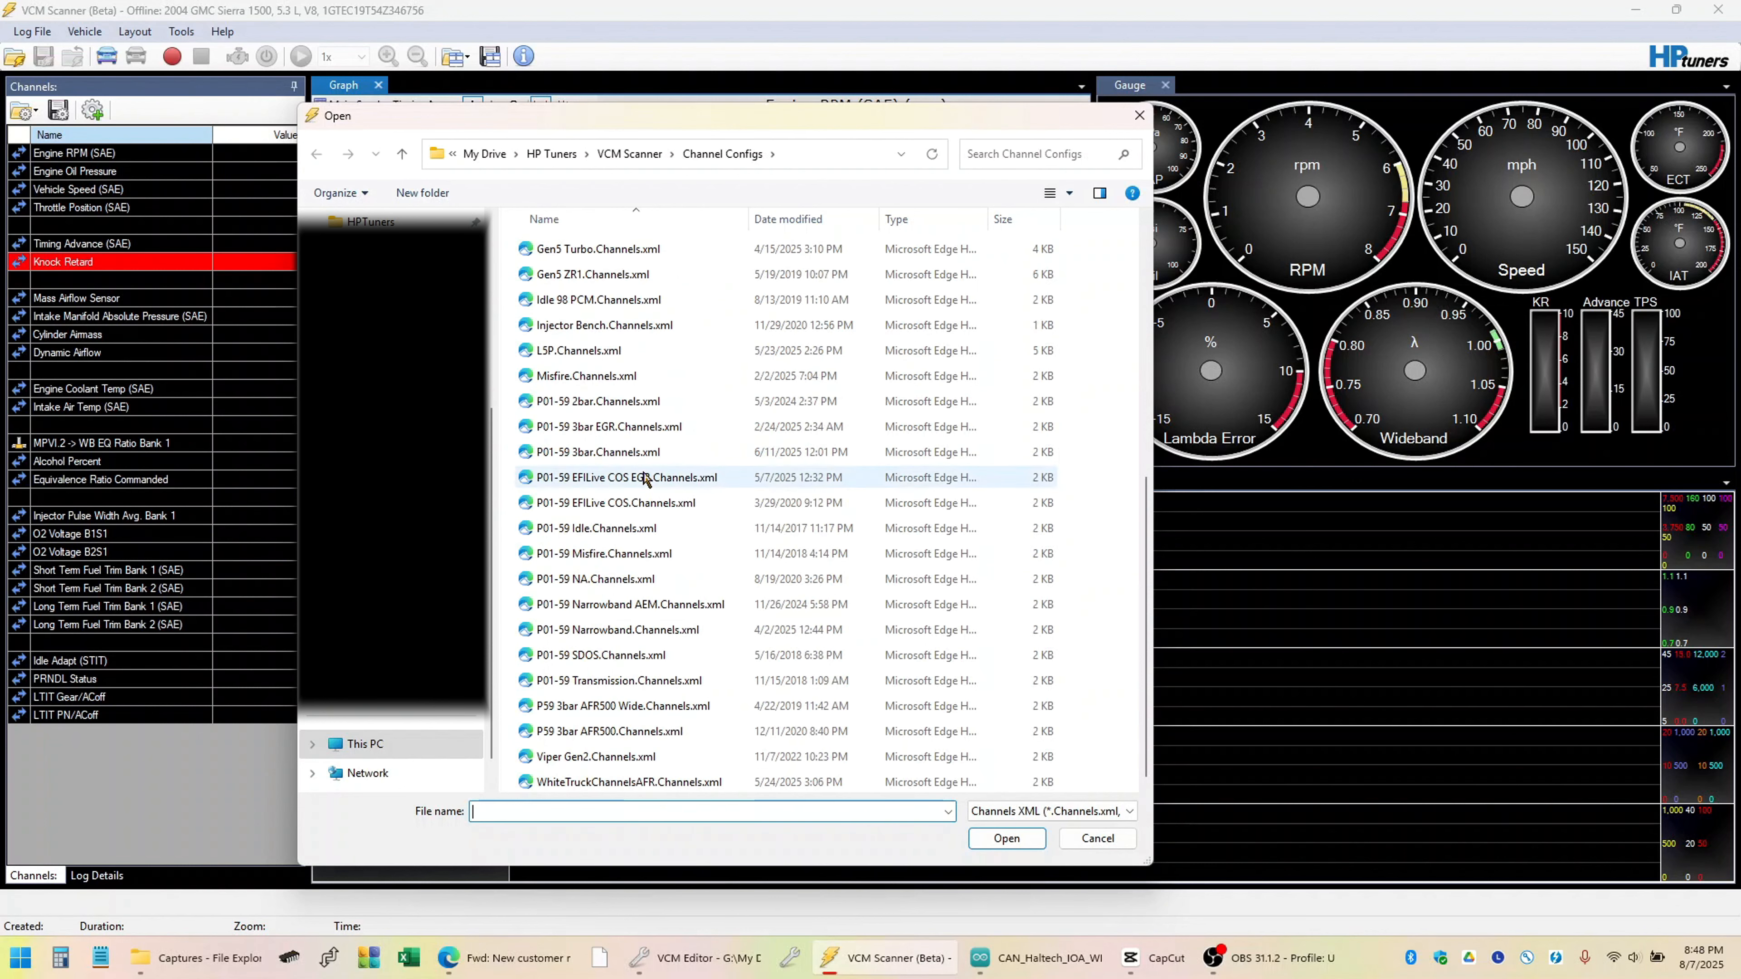
{"action": "scroll", "coordinate": [640, 470], "scroll_direction": "up", "scroll_amount": 5}
{"action": "scroll", "coordinate": [645, 478], "scroll_direction": "down", "scroll_amount": 1}
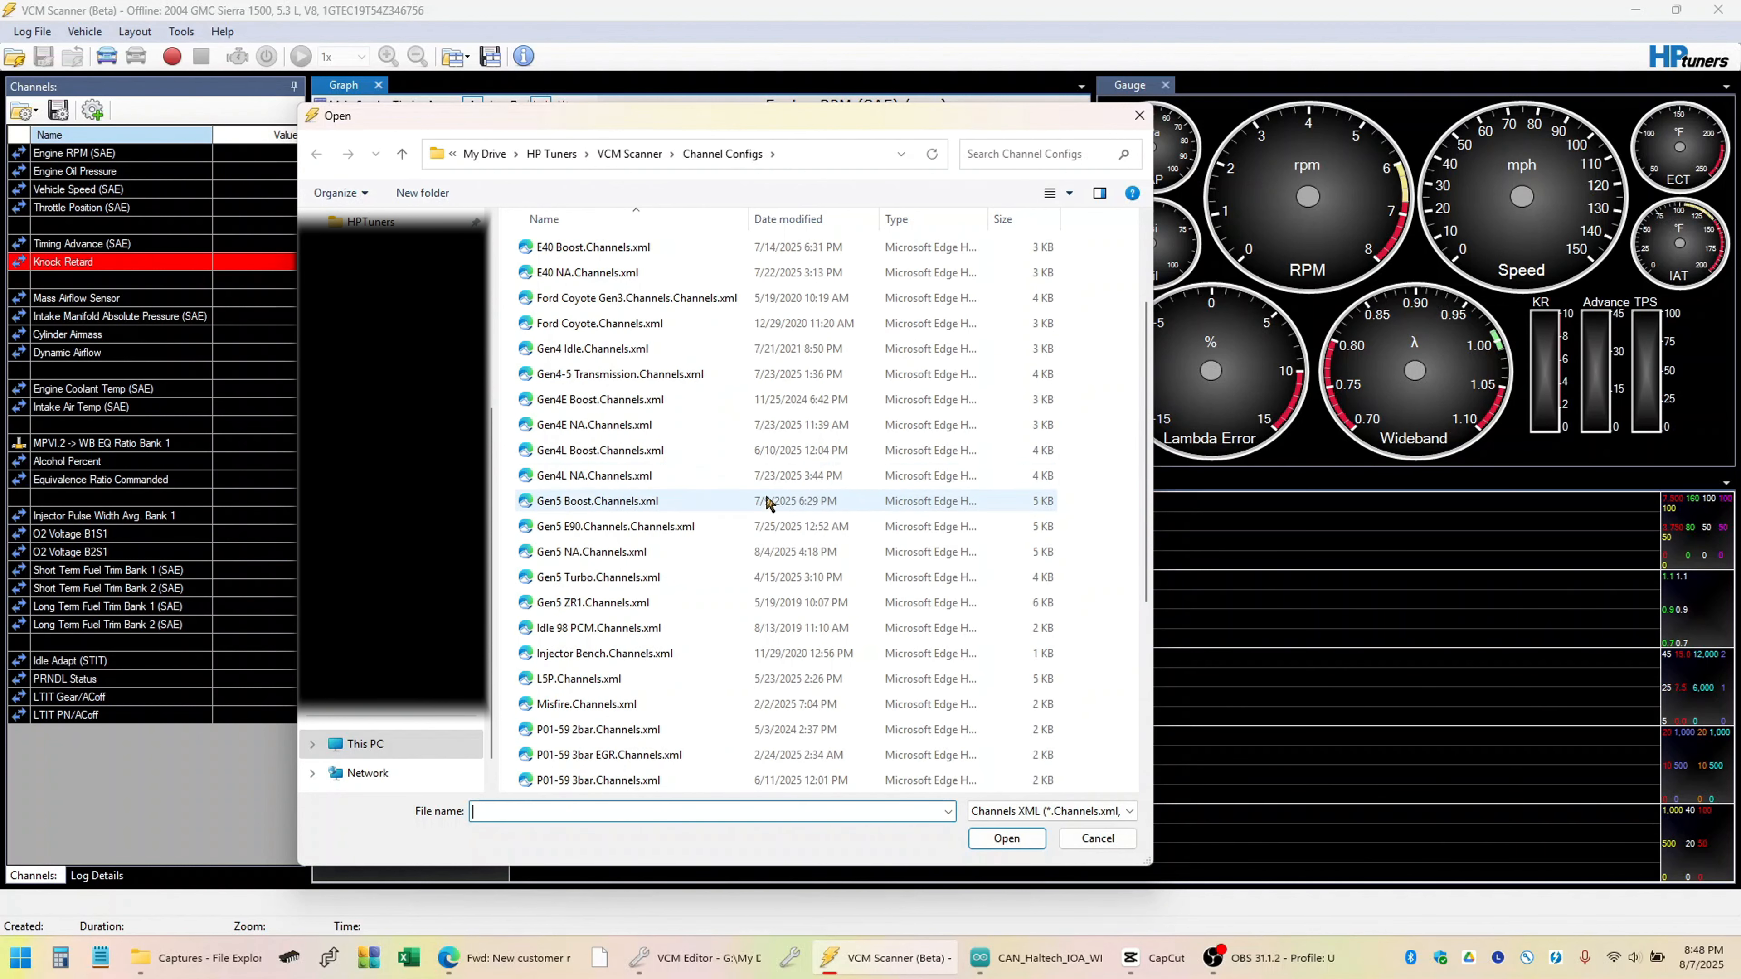
{"action": "left_click", "coordinate": [597, 479]}
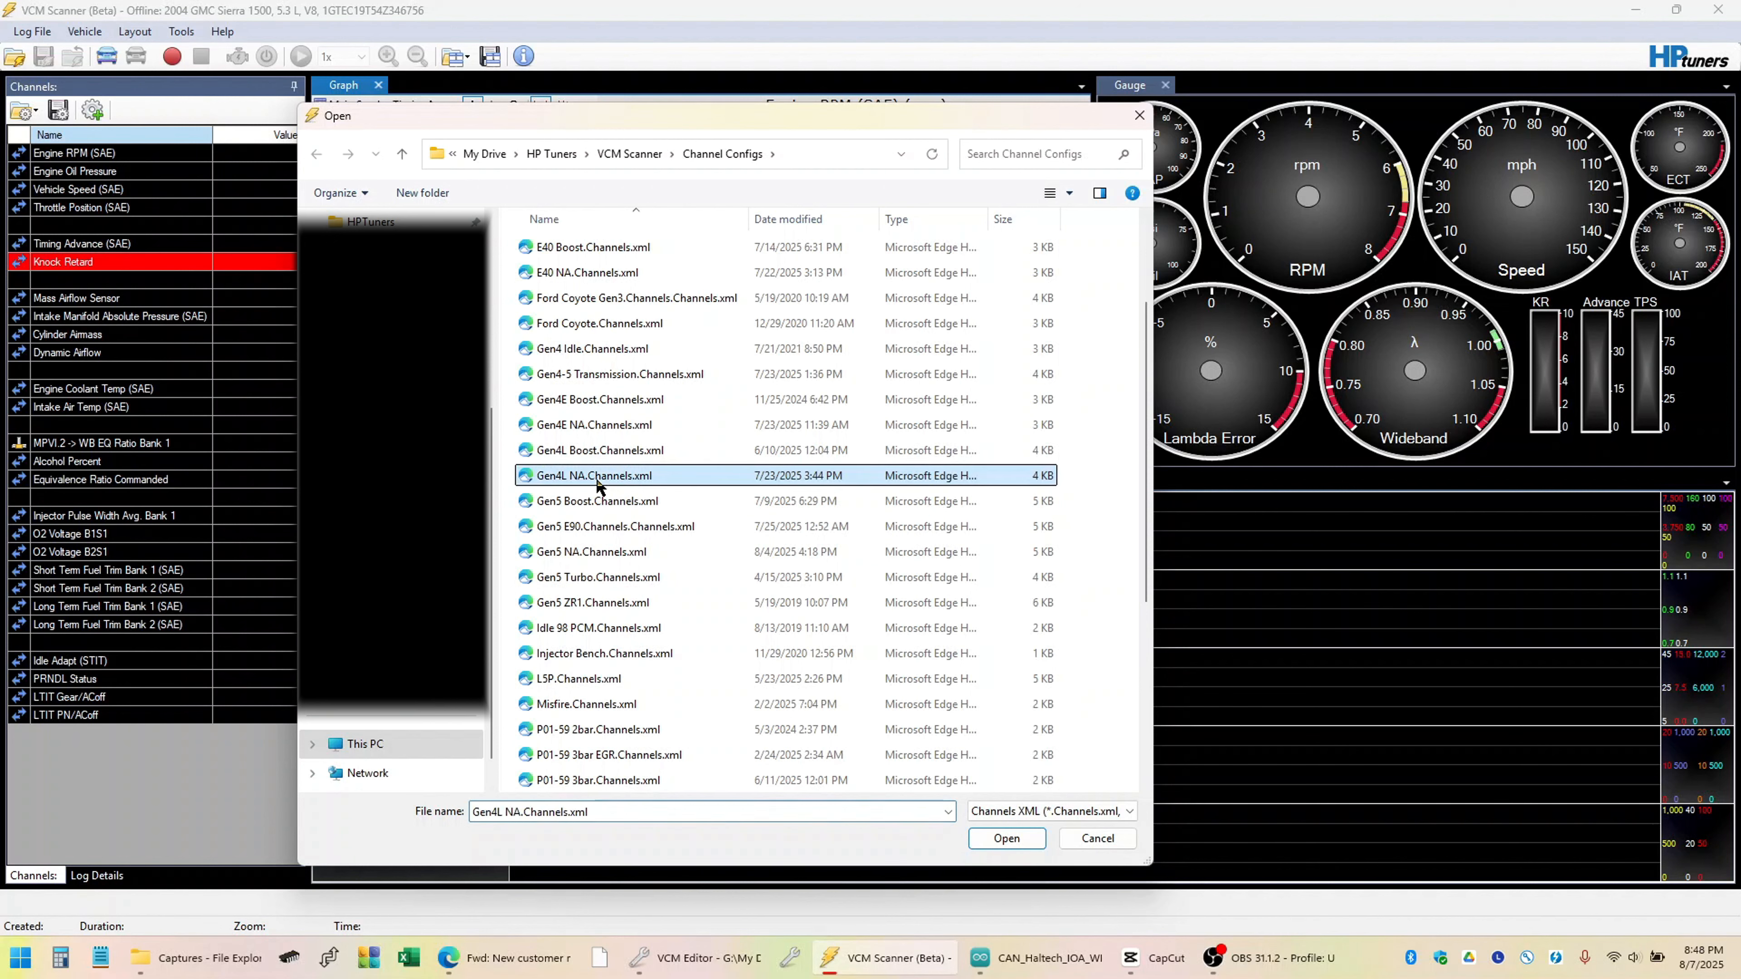
{"action": "left_click", "coordinate": [1003, 838]}
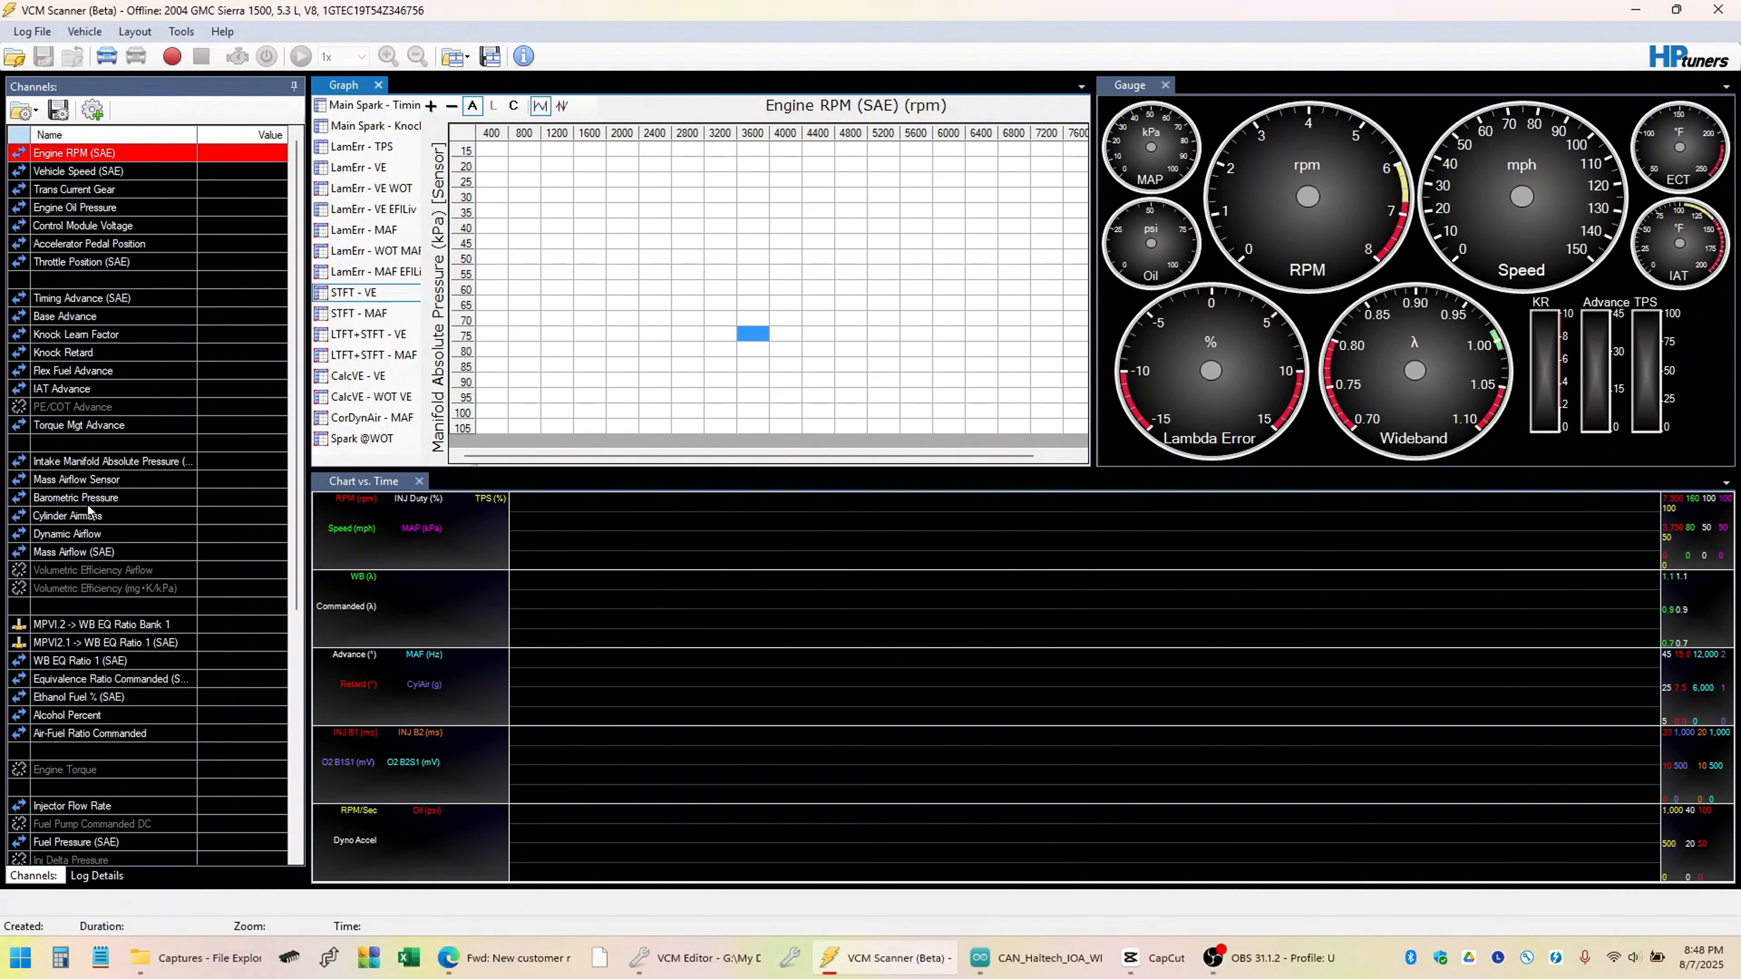
{"action": "scroll", "coordinate": [281, 480], "scroll_direction": "down", "scroll_amount": 7}
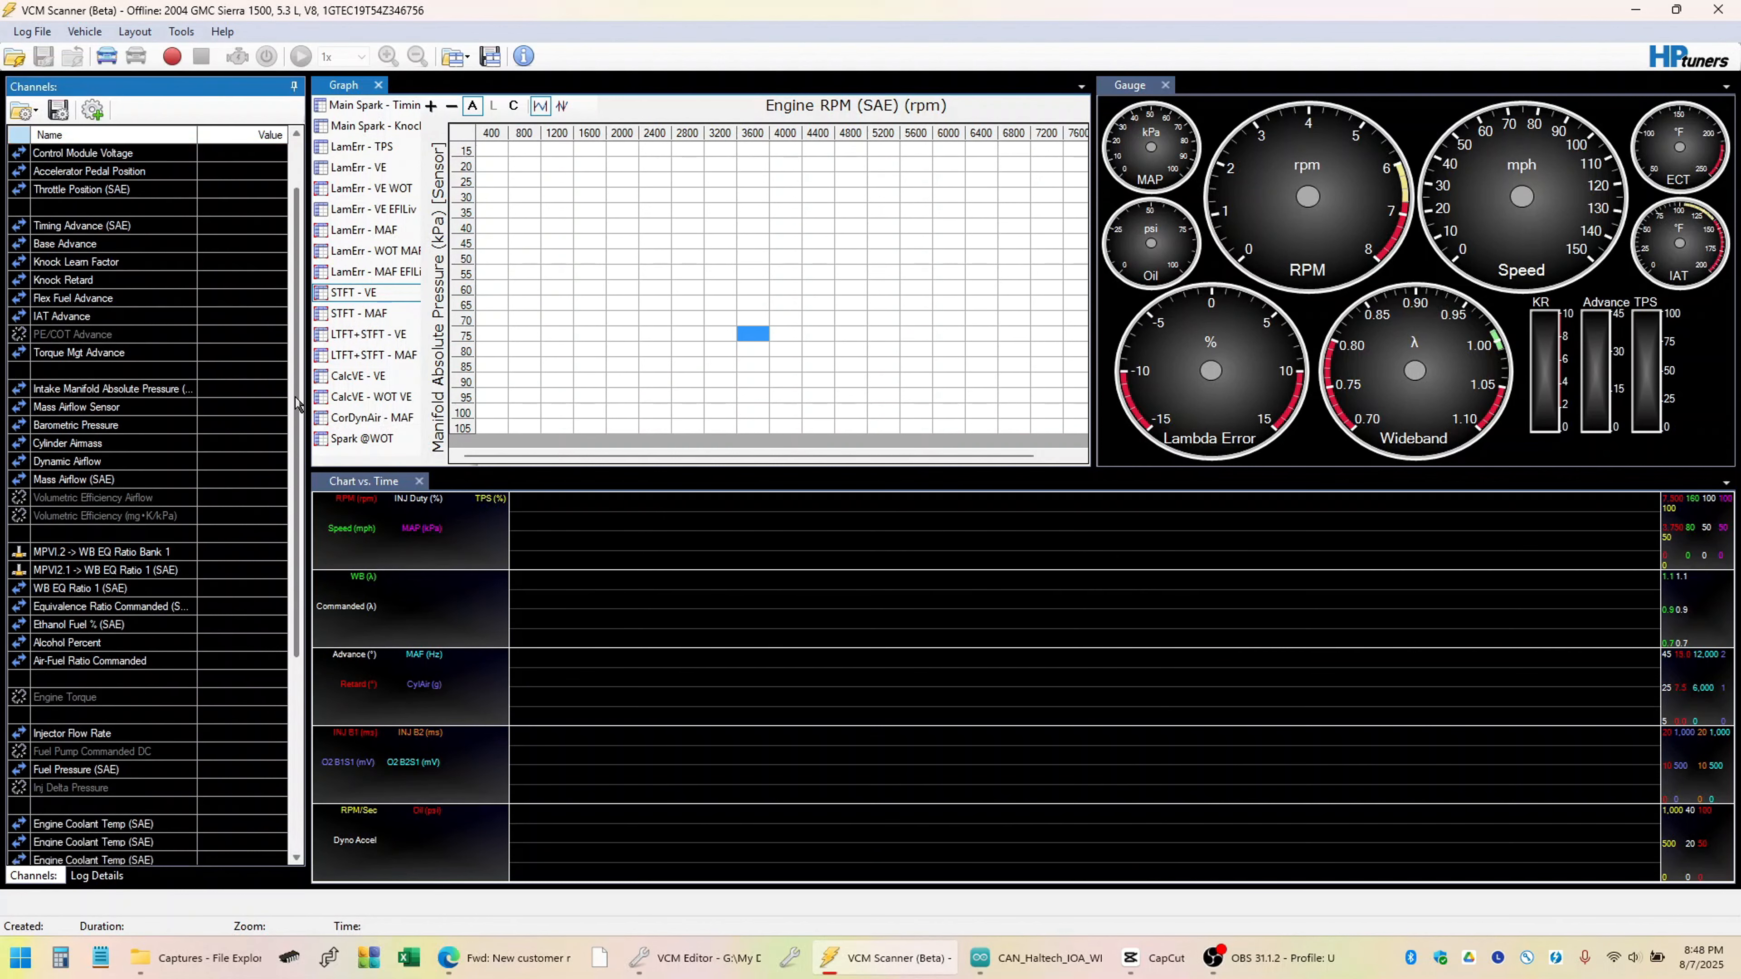
{"action": "scroll", "coordinate": [288, 676], "scroll_direction": "up", "scroll_amount": 5}
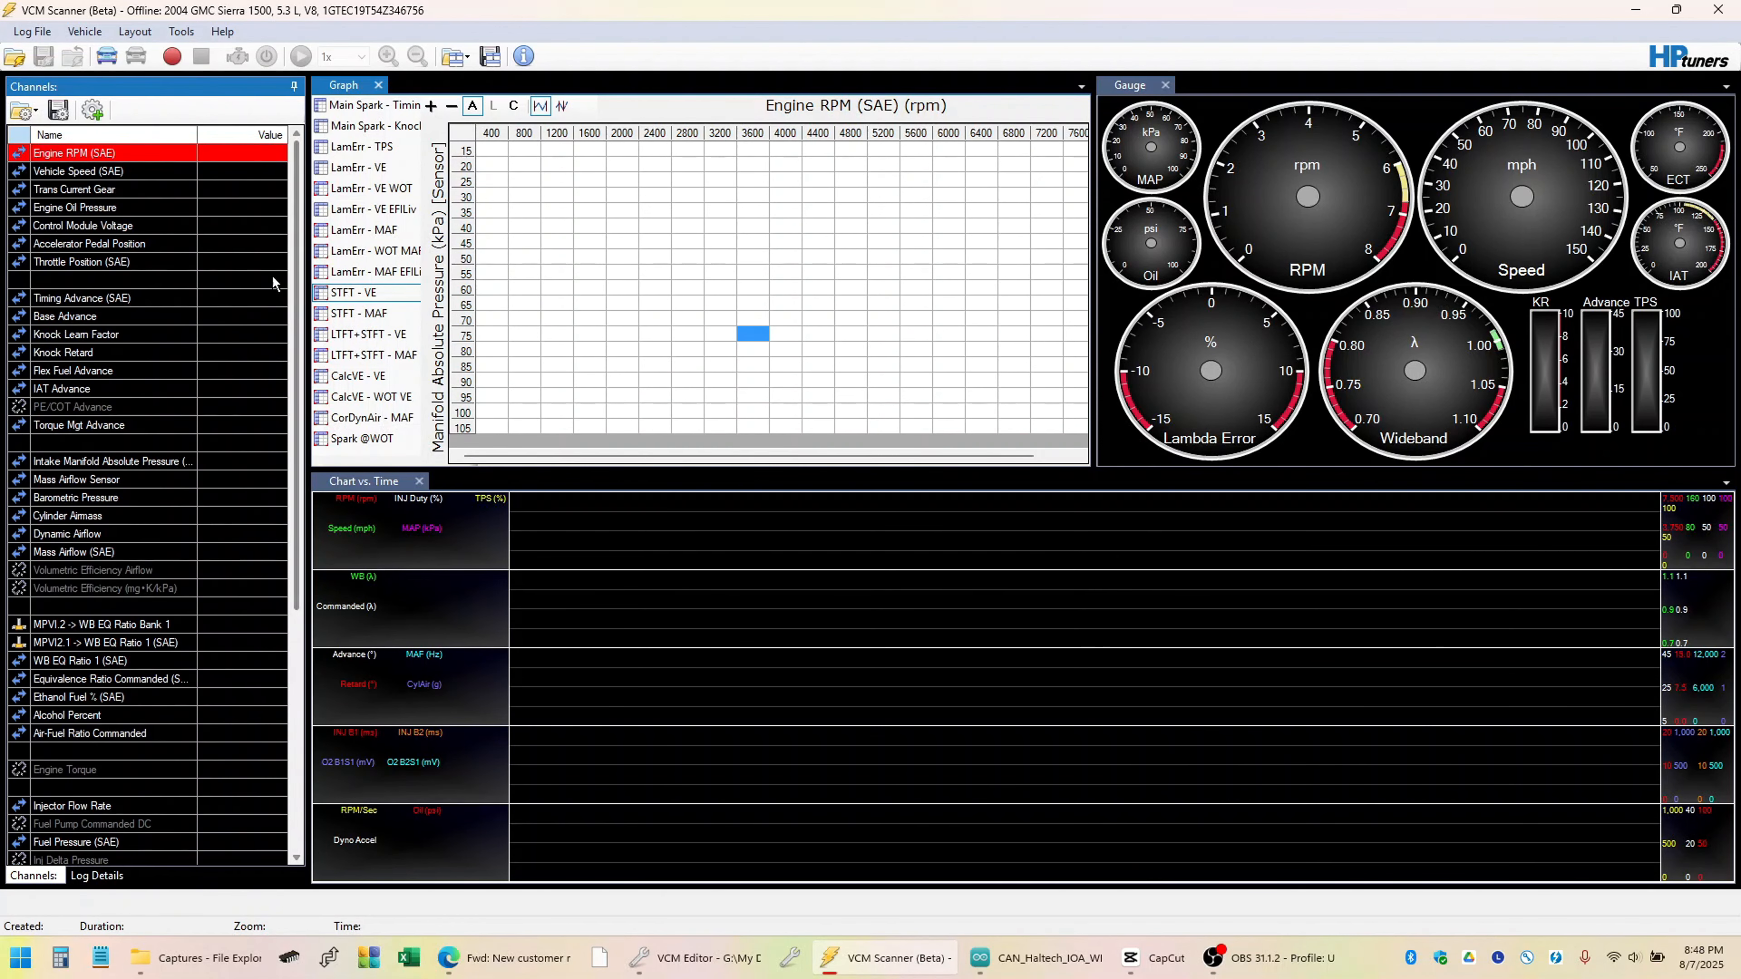
{"action": "scroll", "coordinate": [196, 282], "scroll_direction": "up", "scroll_amount": 2}
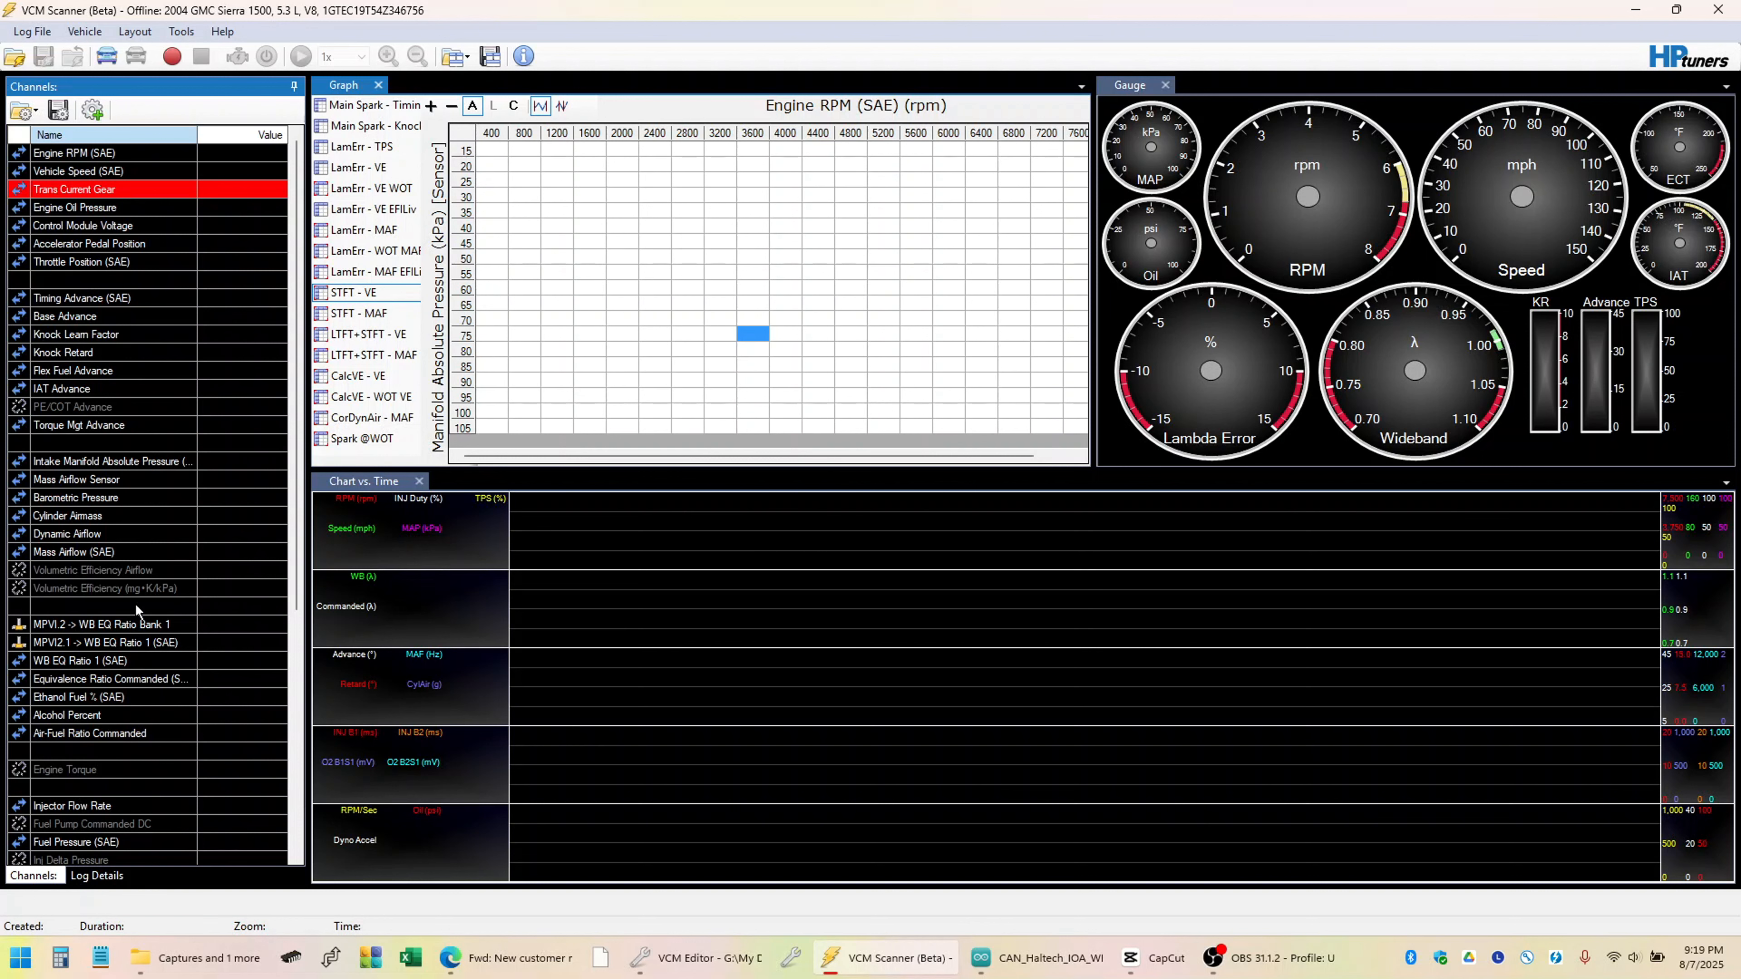
{"action": "left_click", "coordinate": [127, 659]}
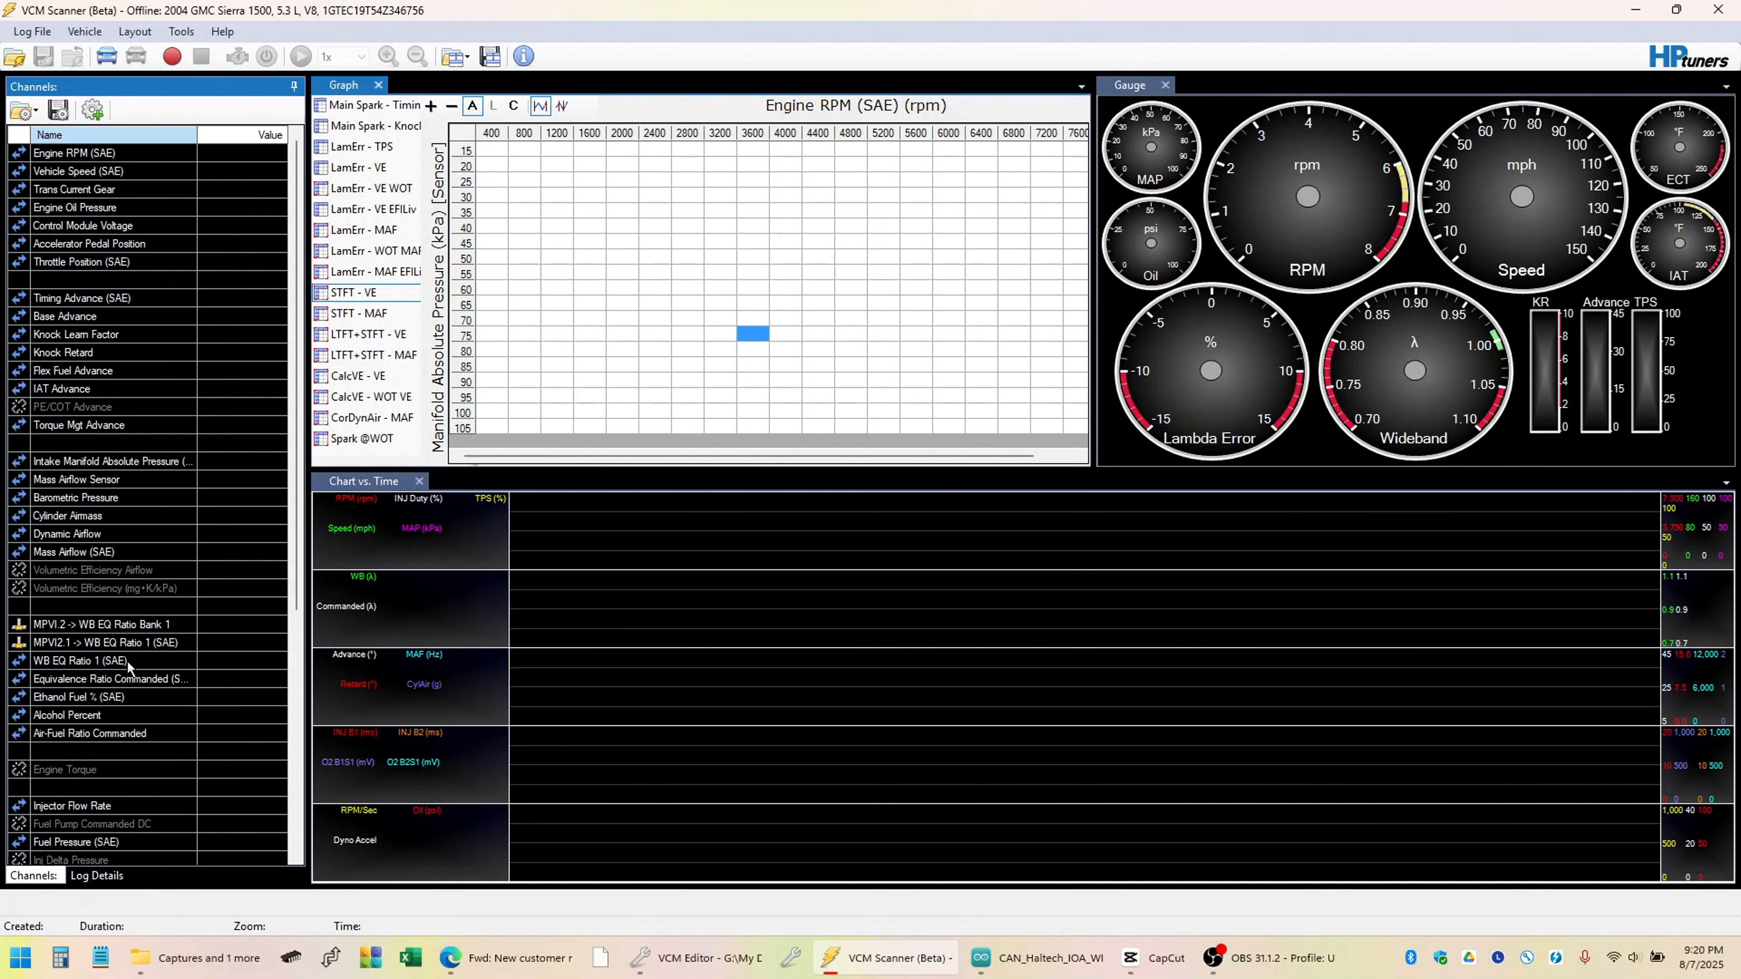
{"action": "right_click", "coordinate": [136, 659]}
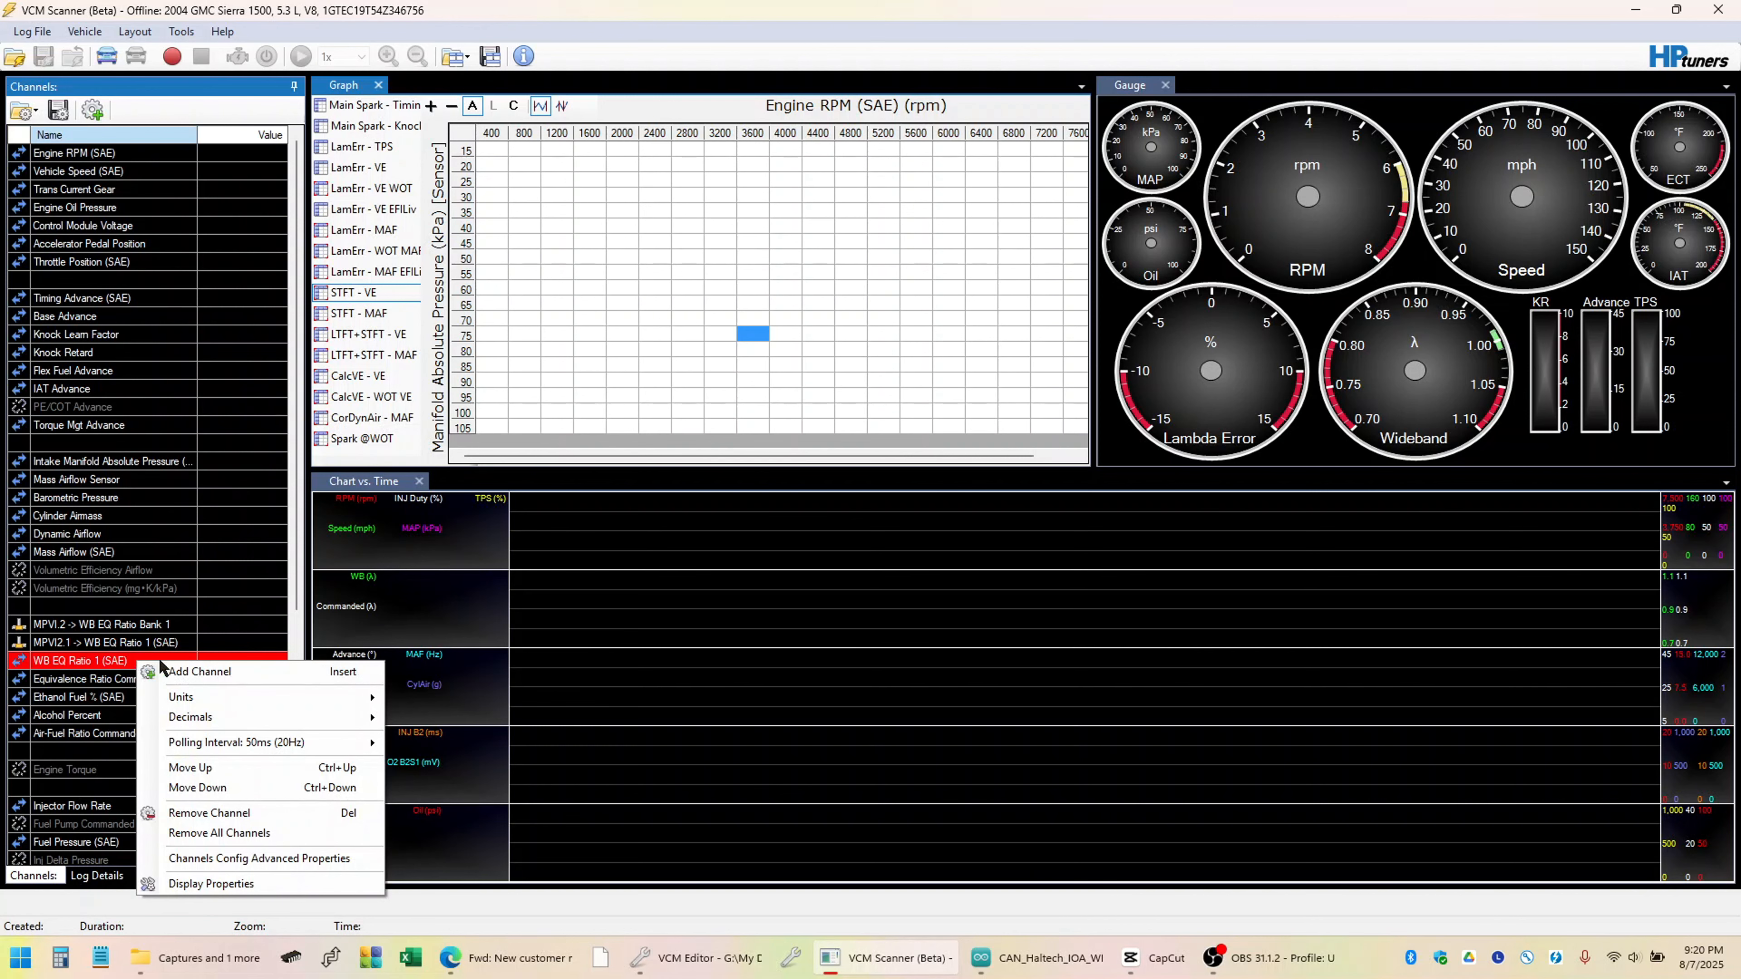
{"action": "left_click", "coordinate": [165, 673]}
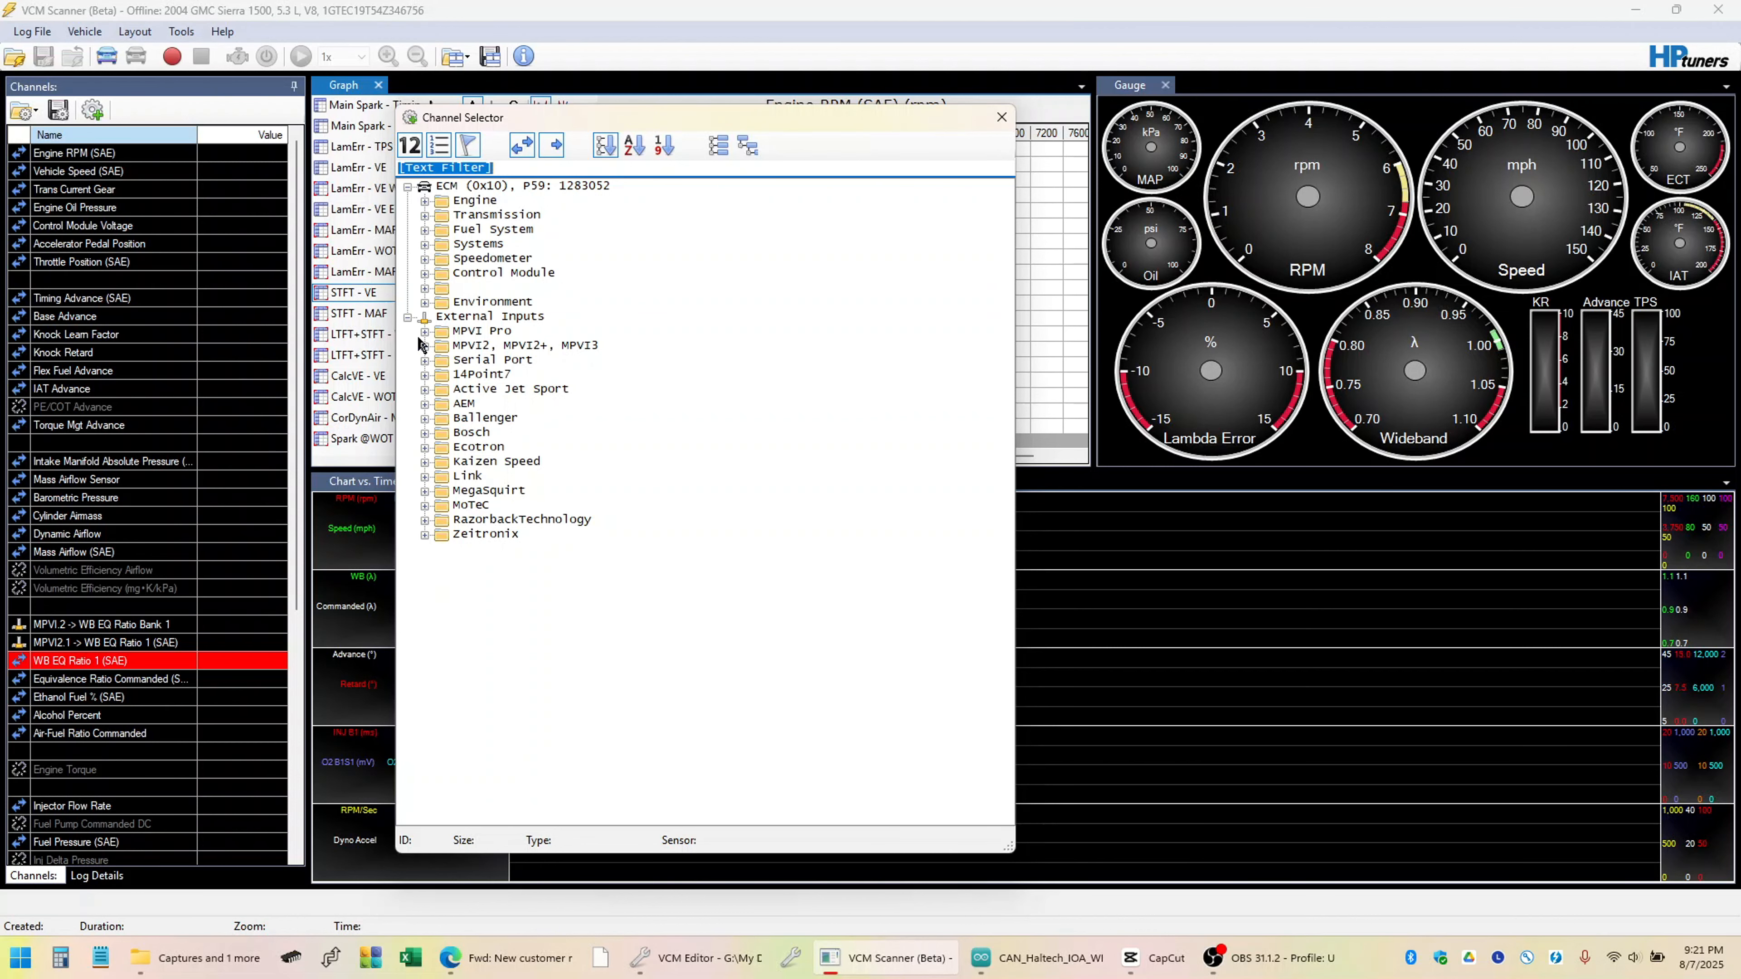
{"action": "left_click", "coordinate": [1002, 118]}
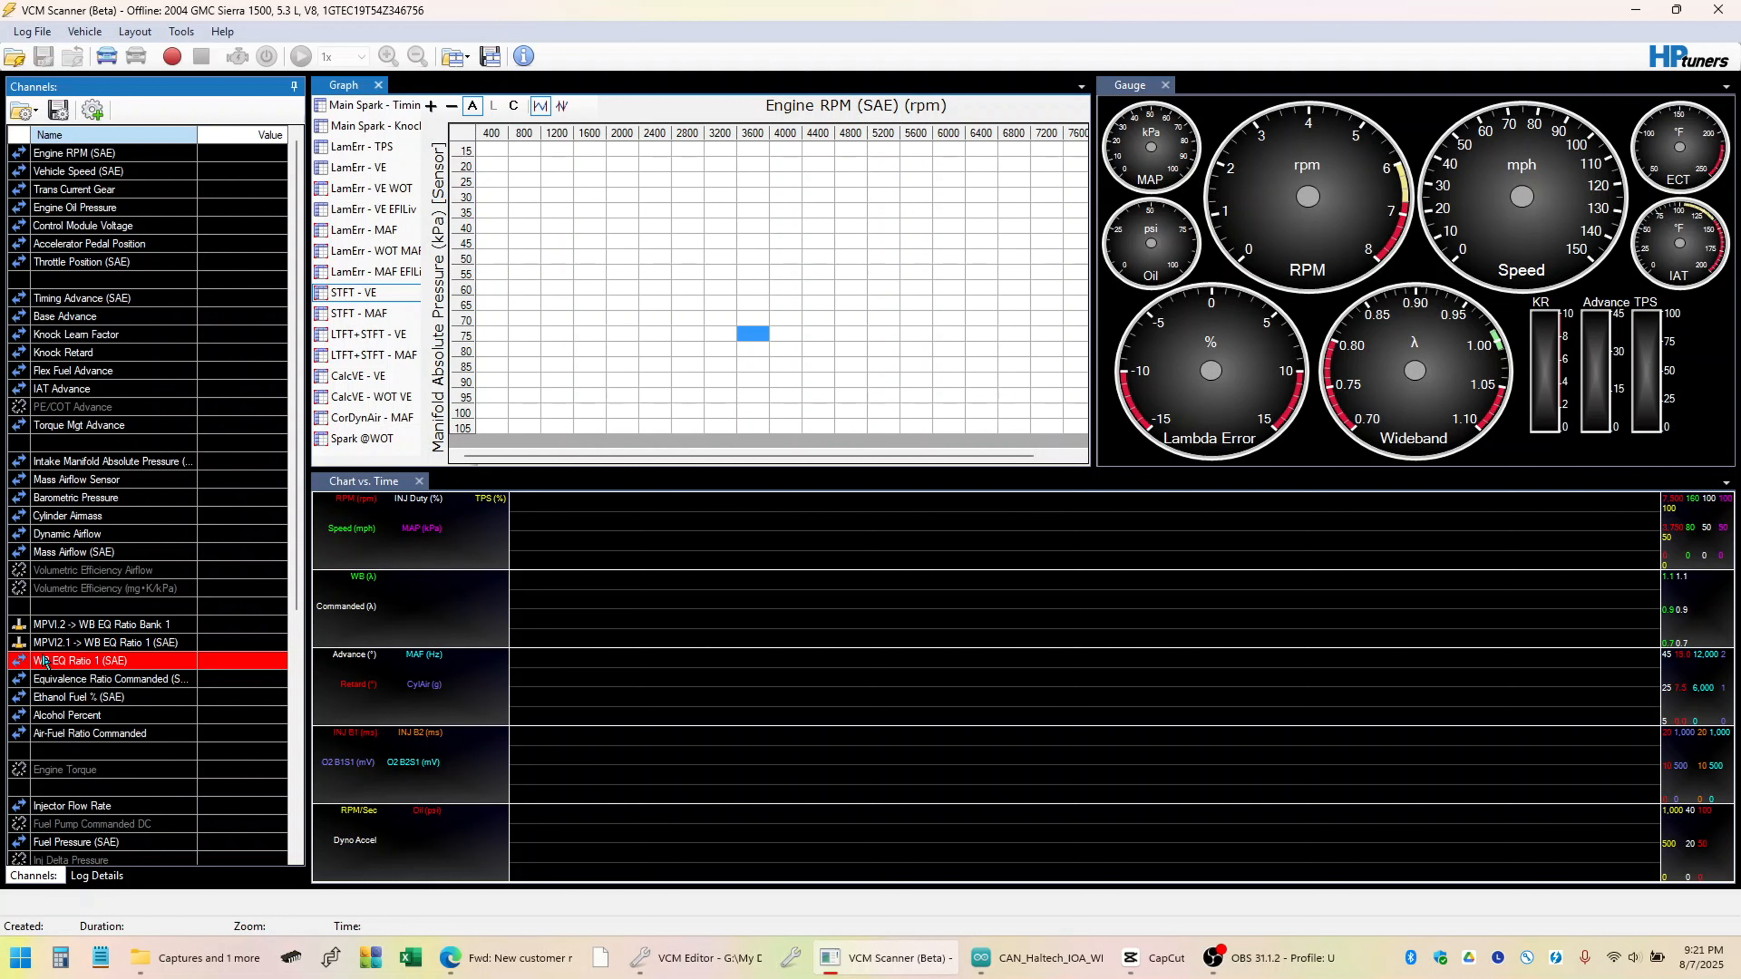
Add the external MPVI Pro channel MPVI A/D Input 1 below the MPVI.2 -> WB EQ Ratio Bank 1 channel.
{"action": "left_click", "coordinate": [149, 624]}
{"action": "right_click", "coordinate": [150, 625]}
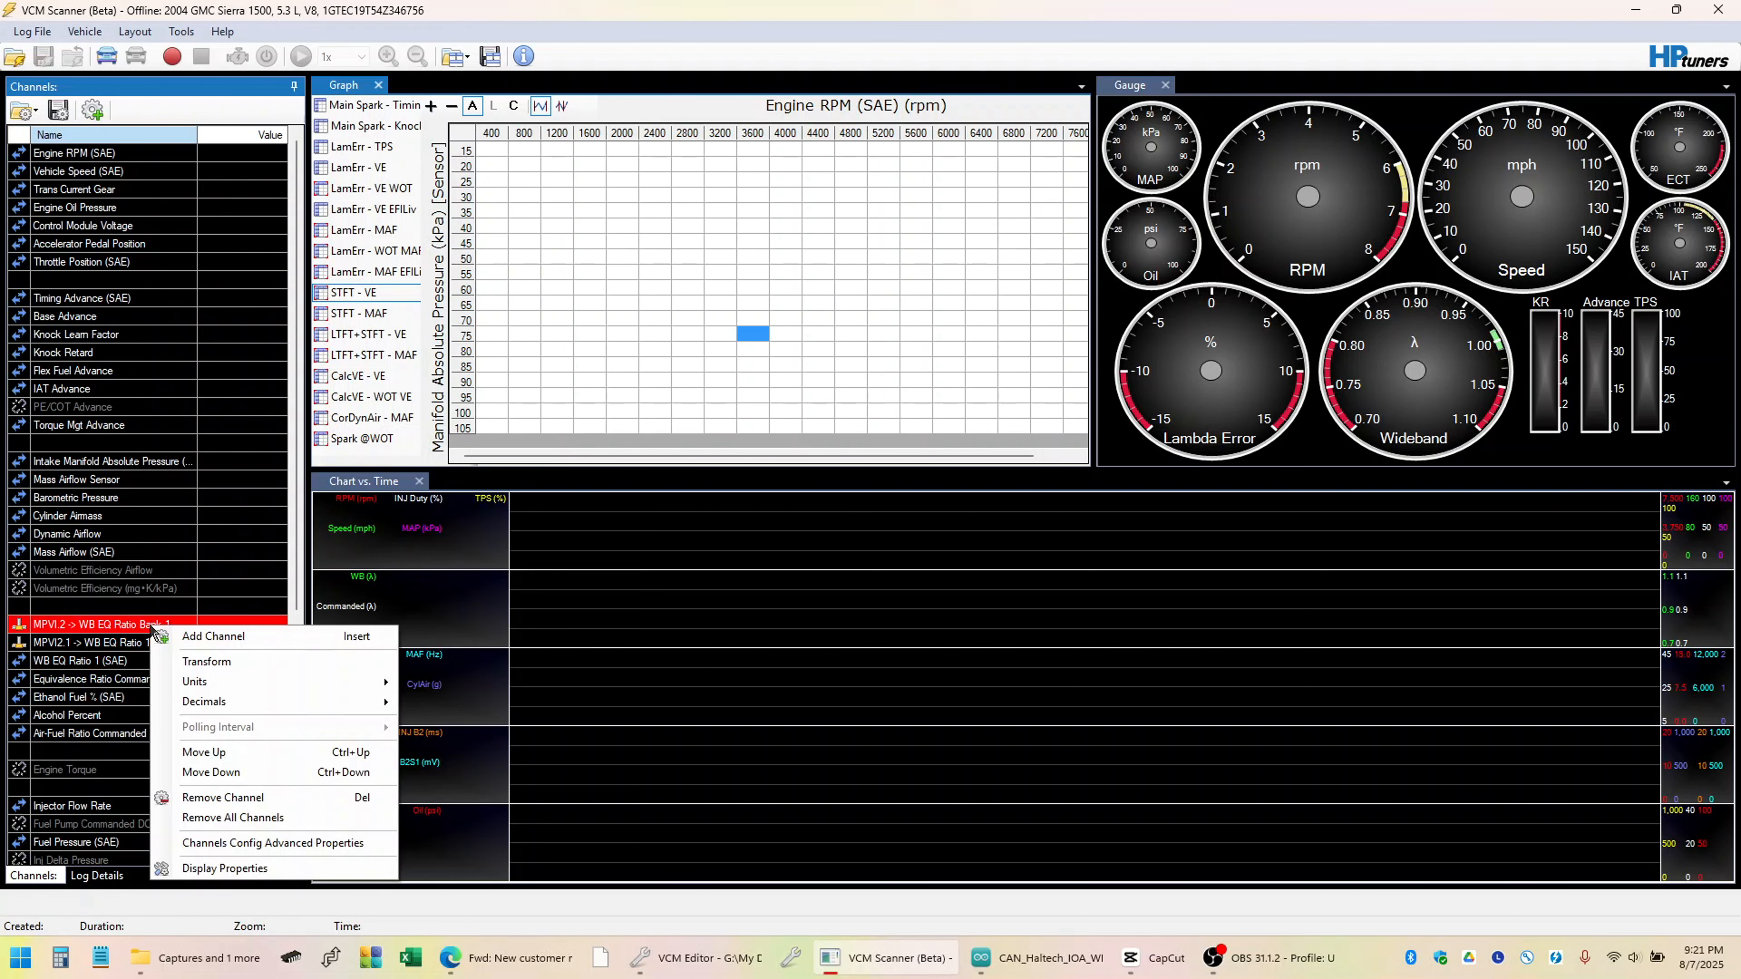
{"action": "left_click", "coordinate": [404, 633]}
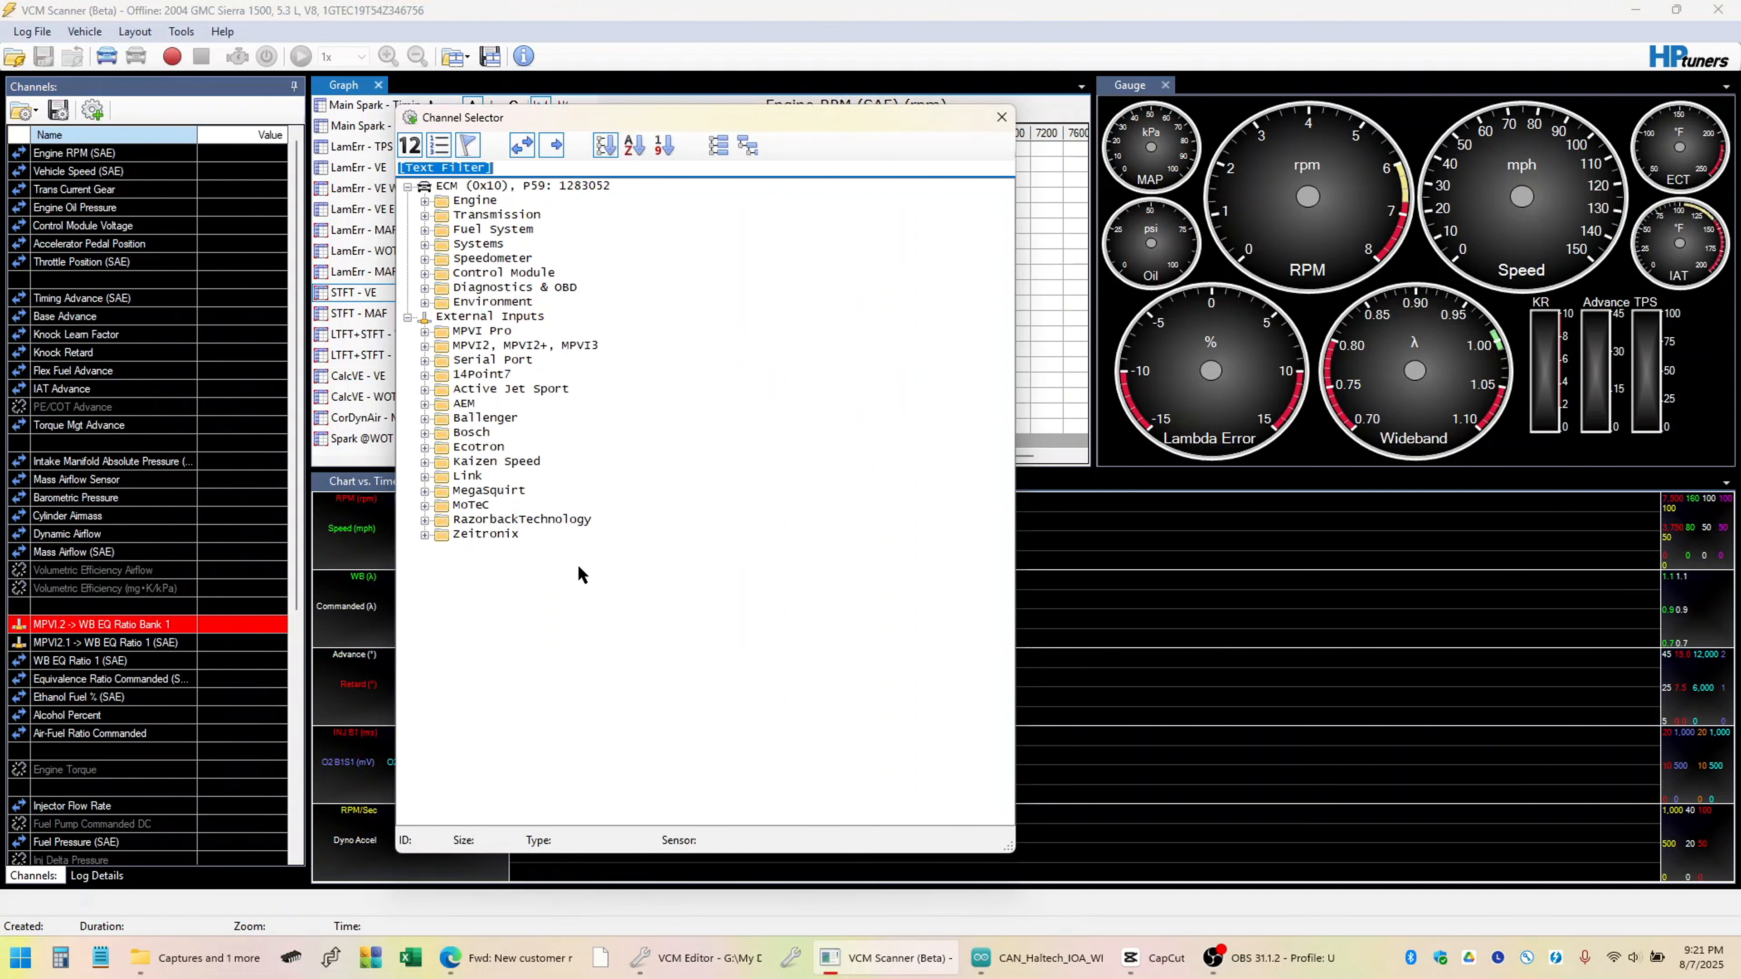
{"action": "left_click", "coordinate": [483, 332]}
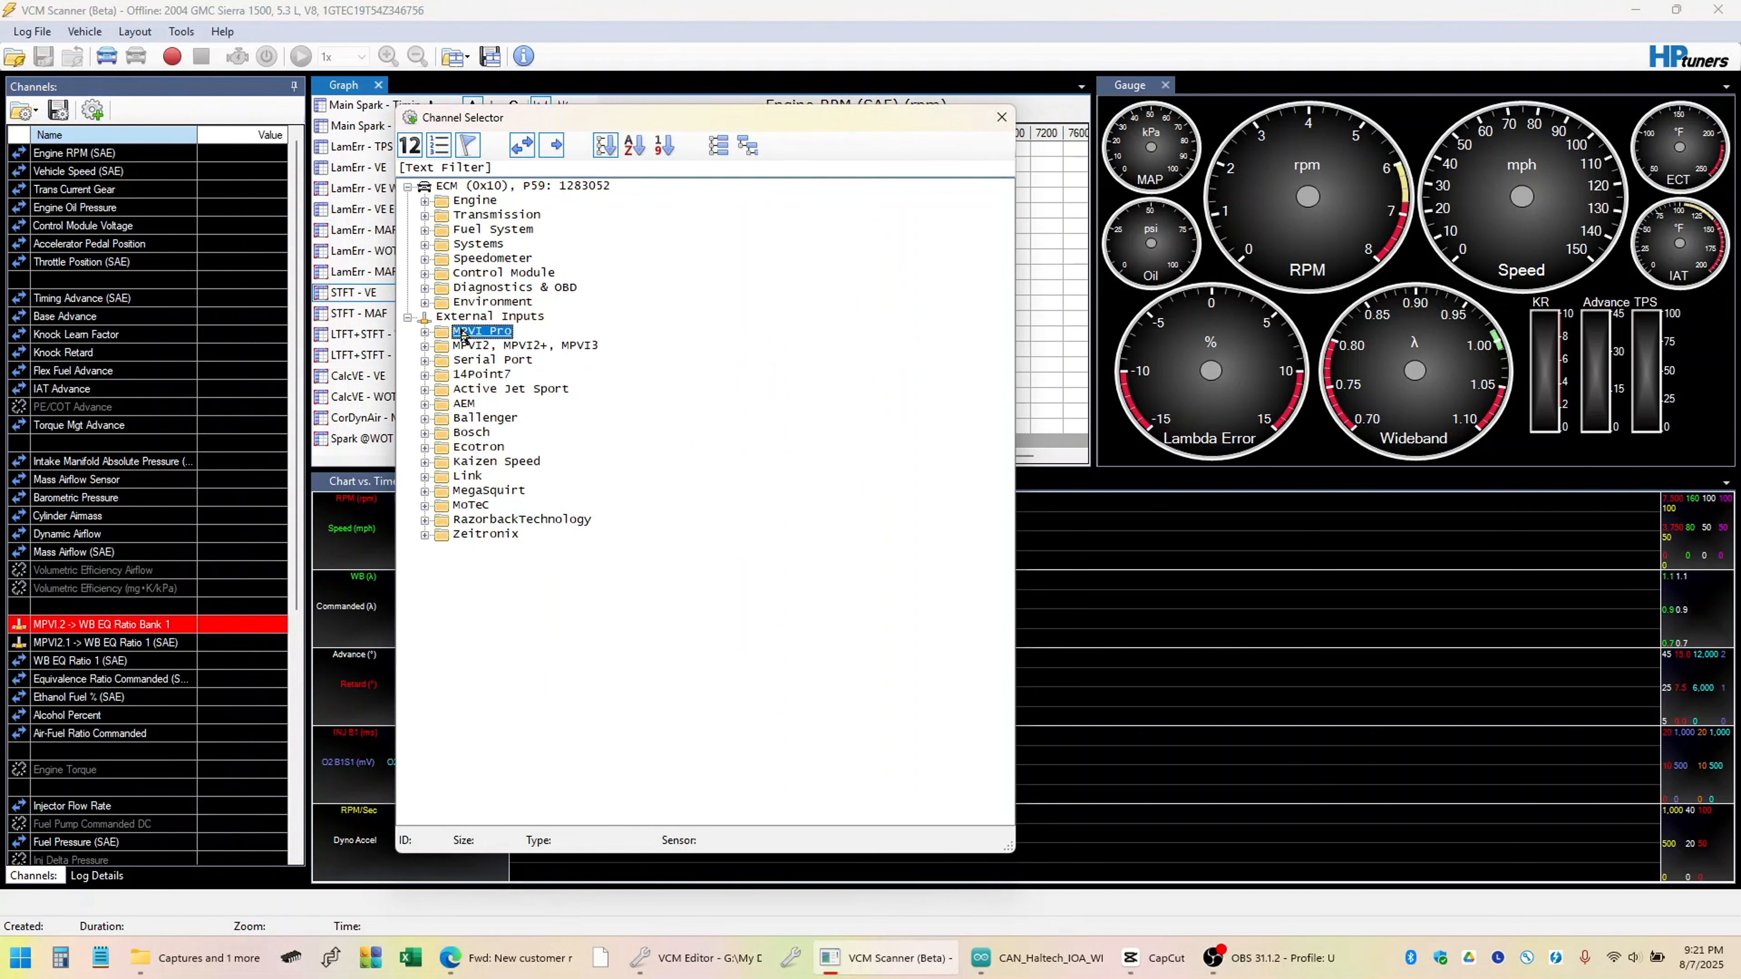
{"action": "left_click", "coordinate": [424, 331]}
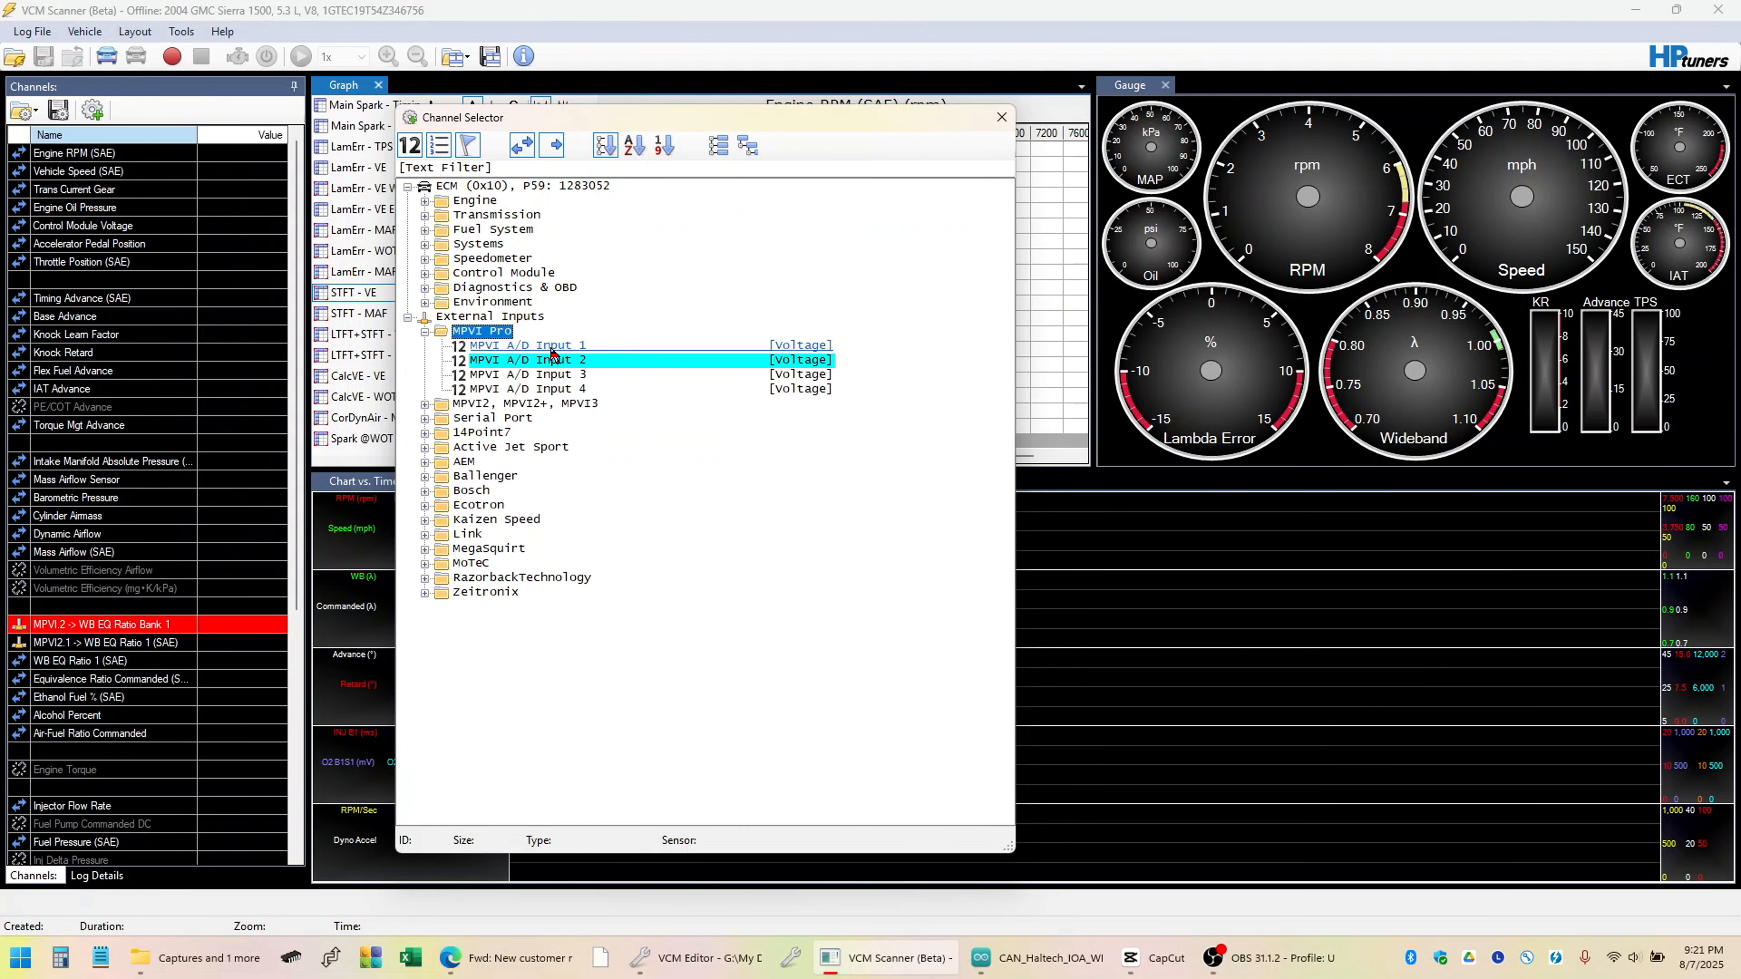
{"action": "left_click", "coordinate": [554, 375]}
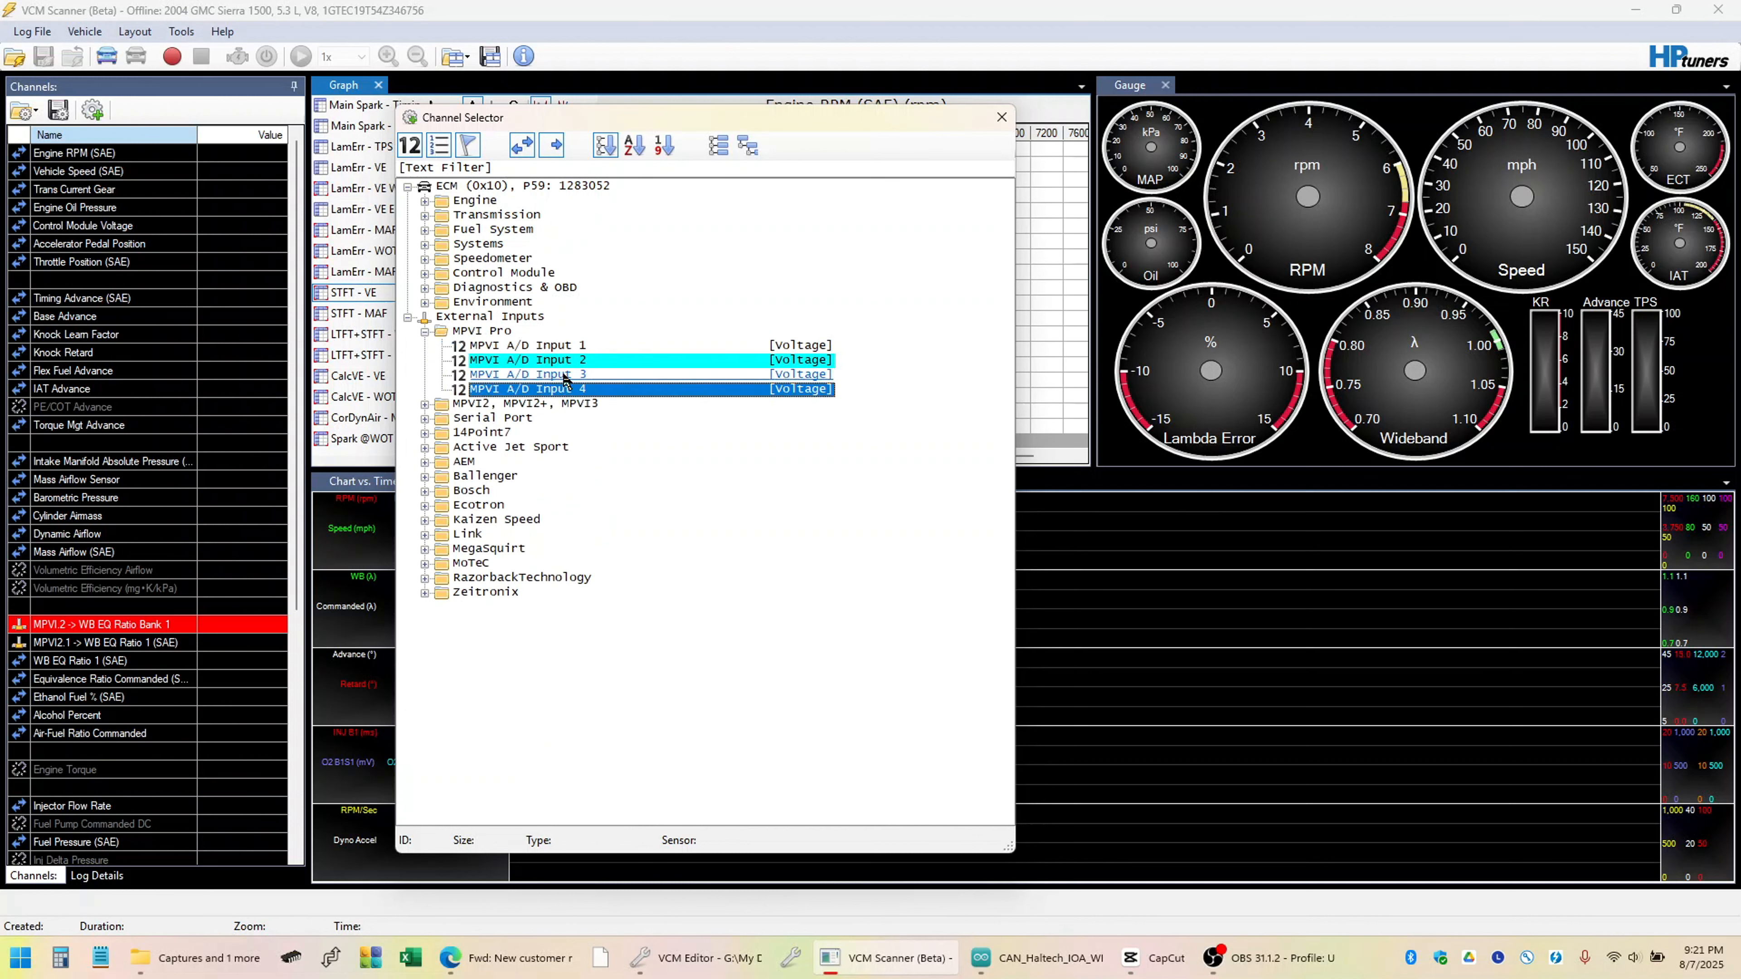
{"action": "left_click", "coordinate": [570, 348]}
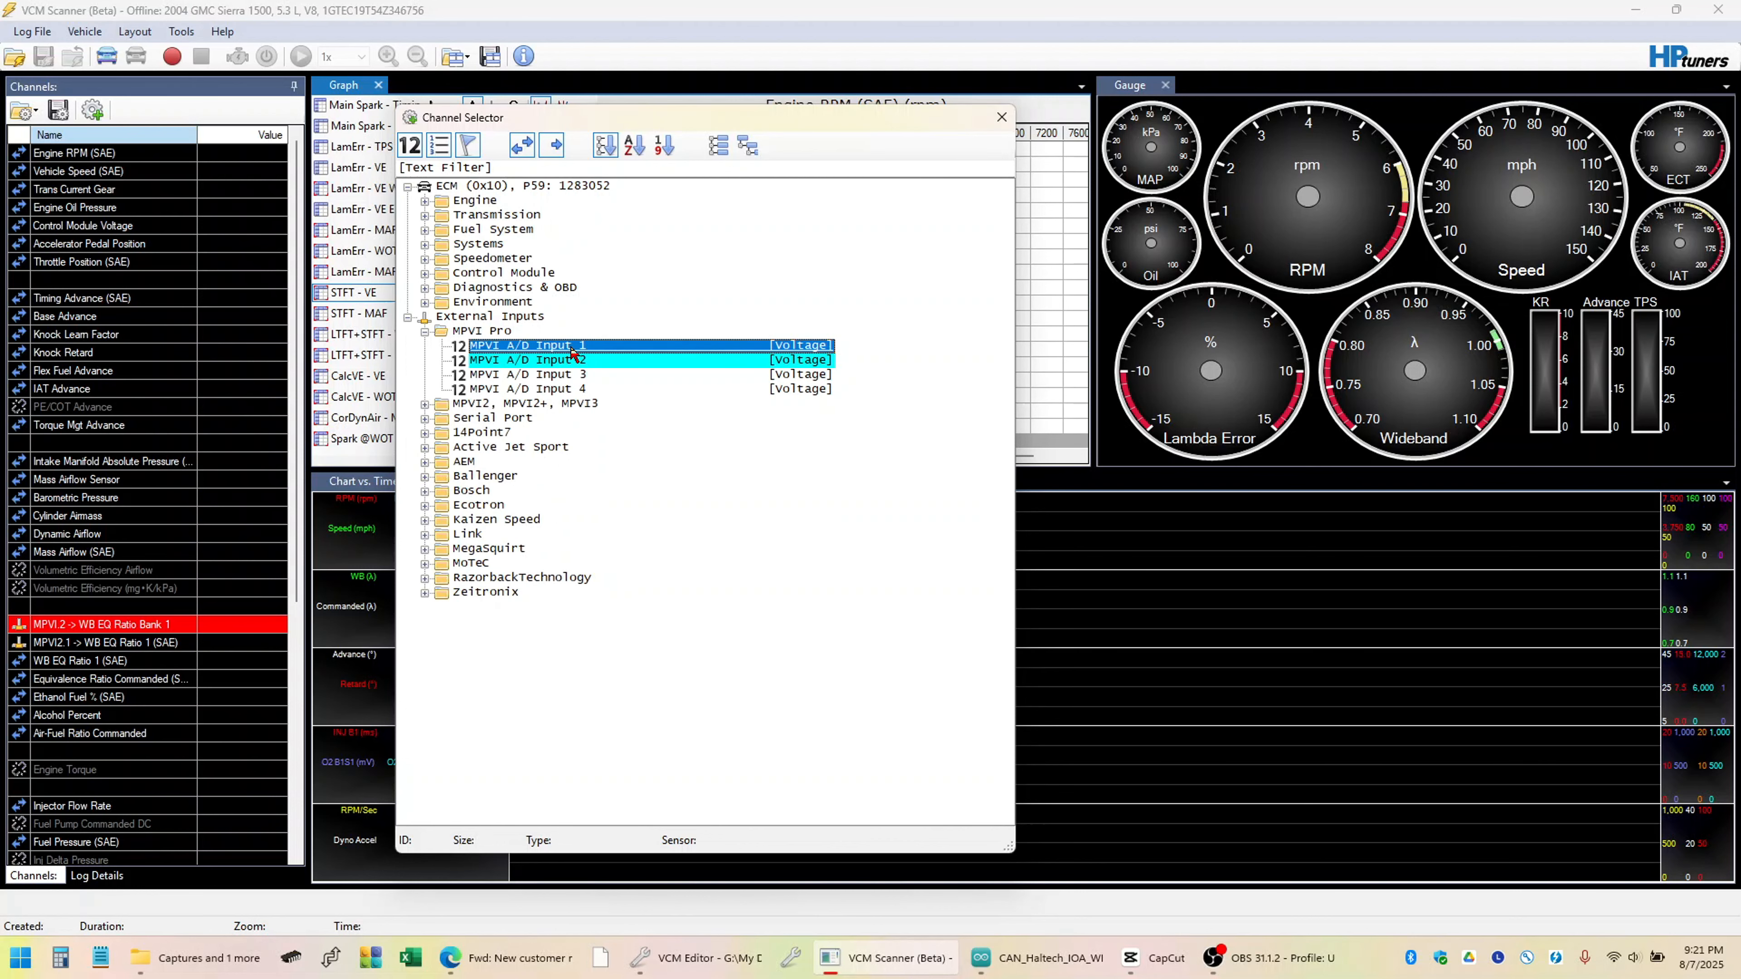
{"action": "double_click", "coordinate": [572, 351]}
{"action": "left_click", "coordinate": [1001, 117]}
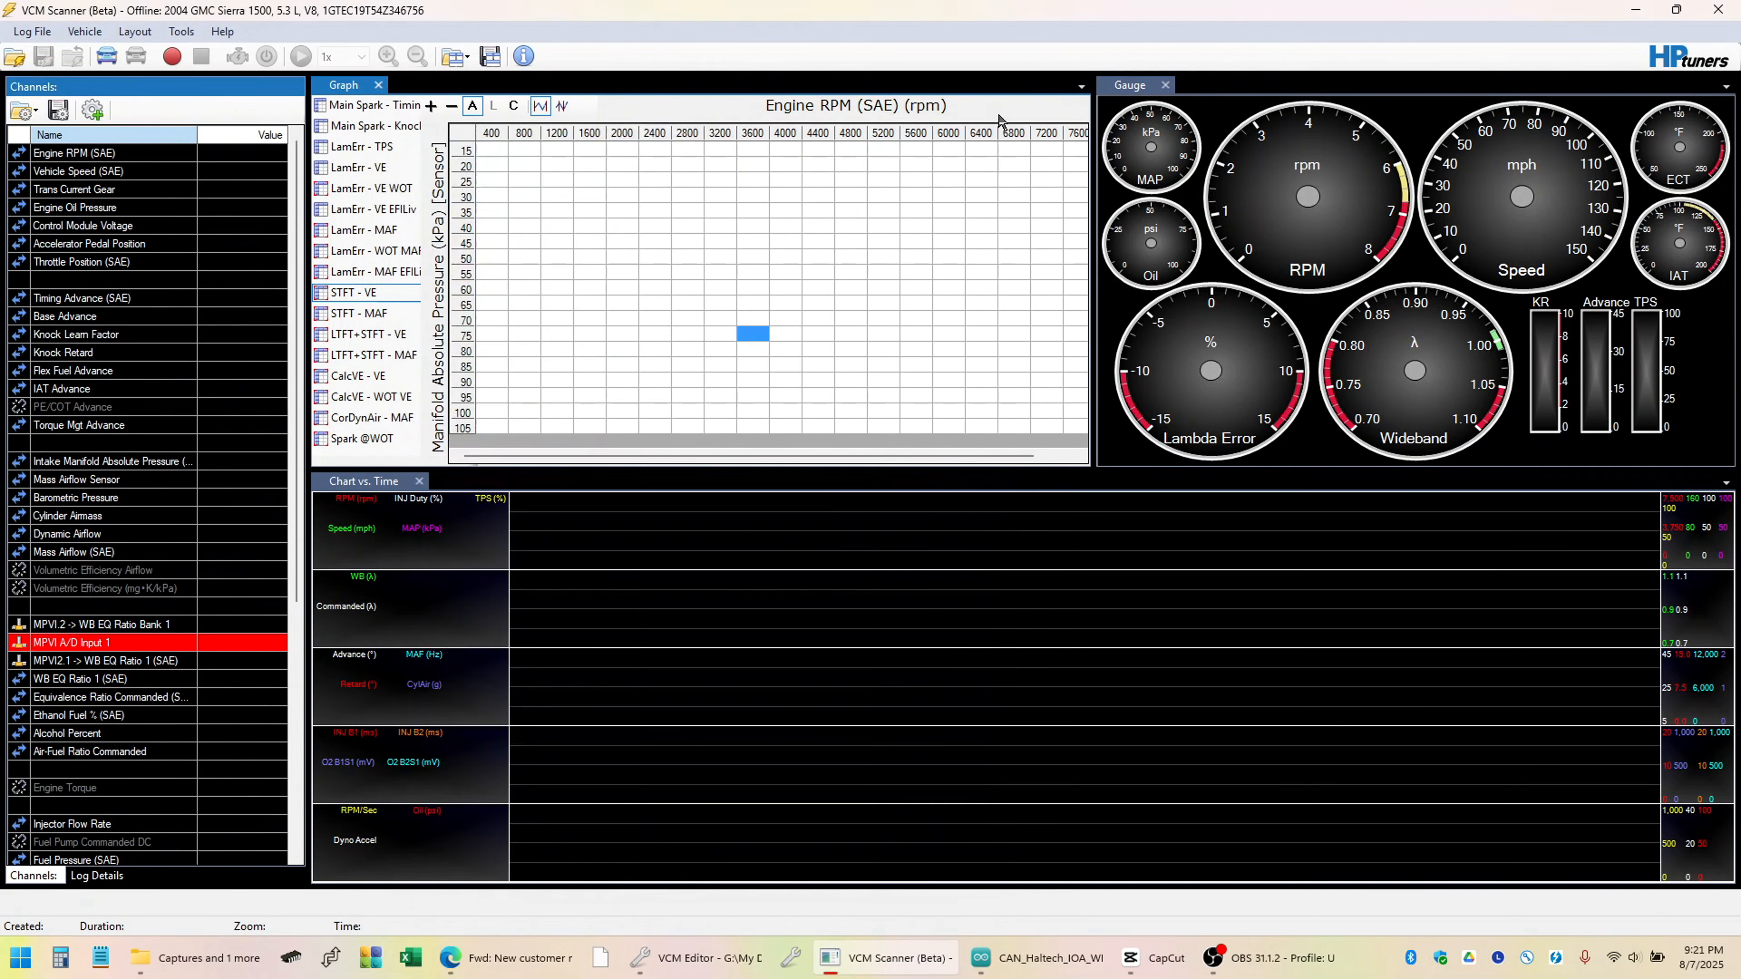
Open the transform selection for the MPVI A/D Input 1 channel and expand the oxygen sensors' Equivalence Ratio group.
{"action": "left_click", "coordinate": [145, 622]}
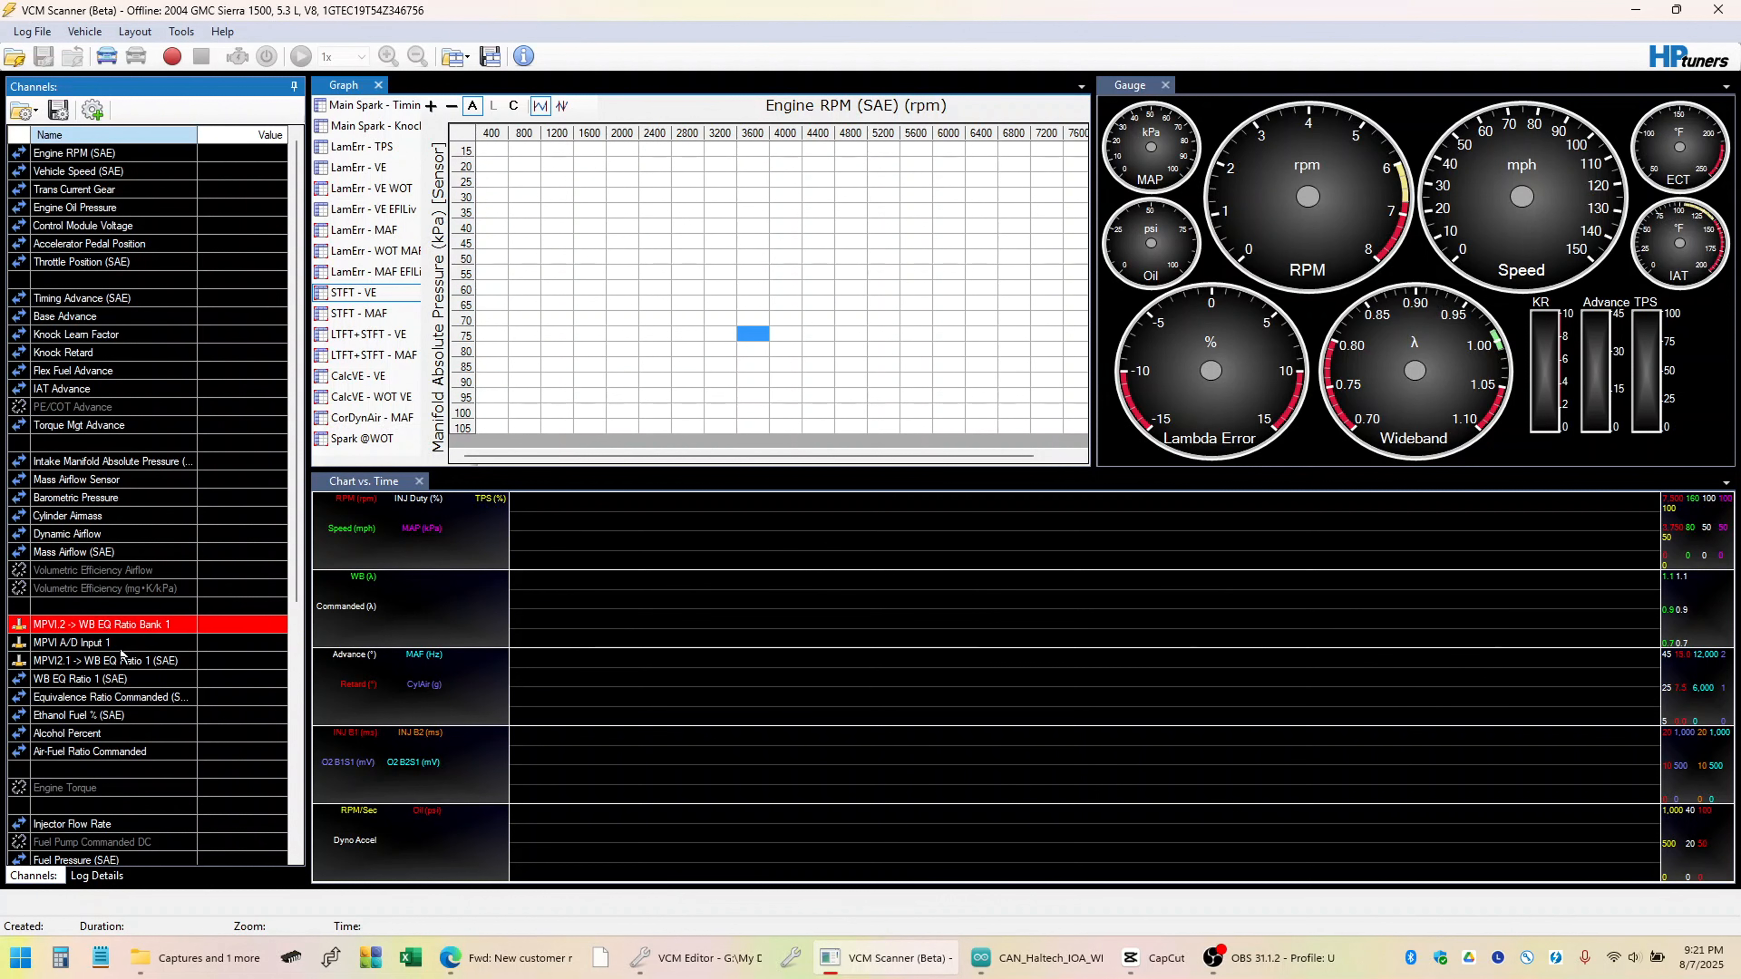
{"action": "left_click", "coordinate": [120, 642]}
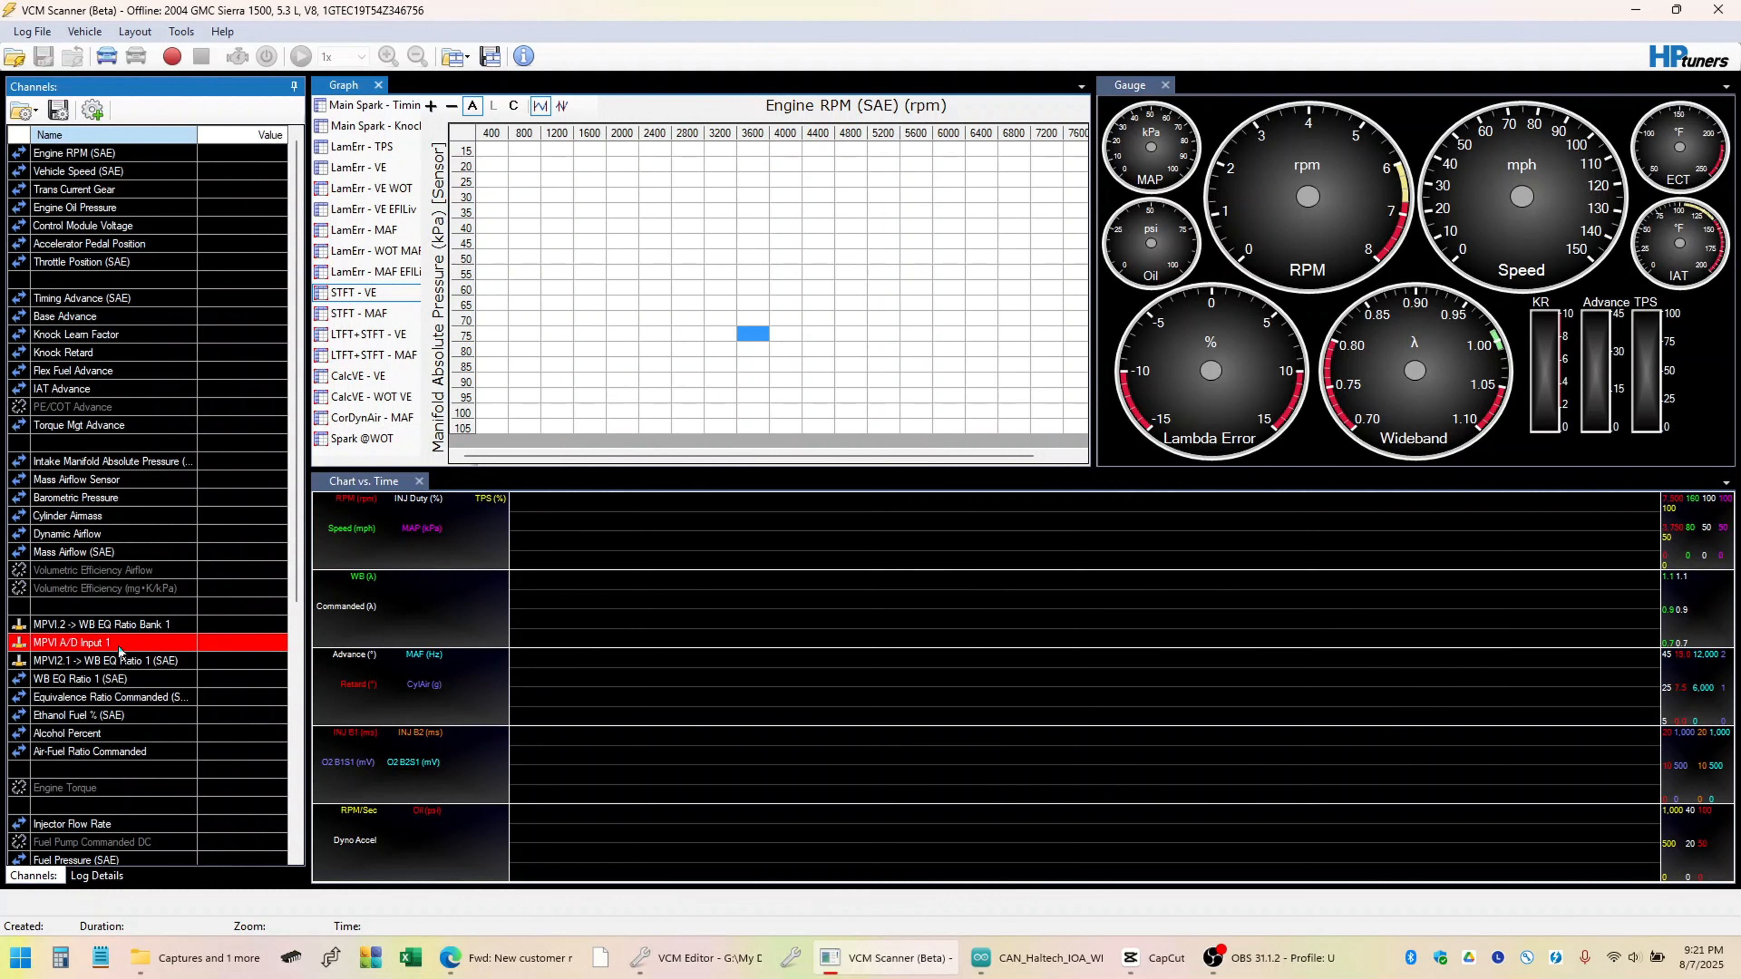
{"action": "right_click", "coordinate": [122, 644]}
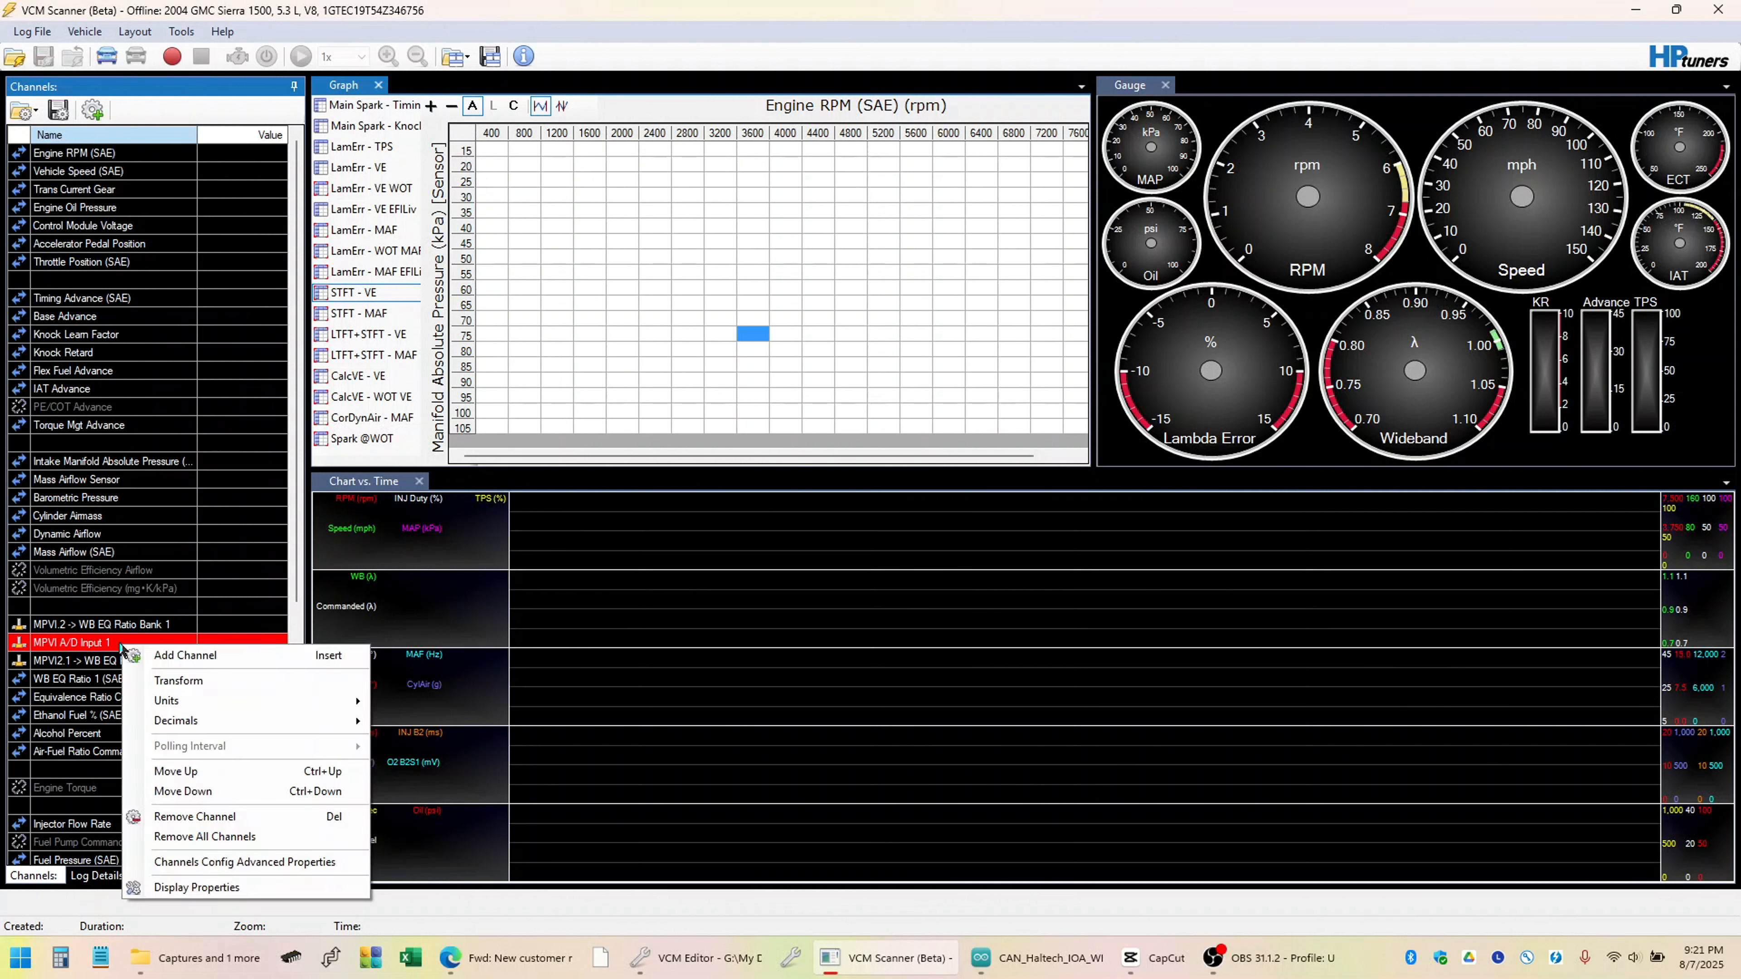
{"action": "left_click", "coordinate": [180, 681]}
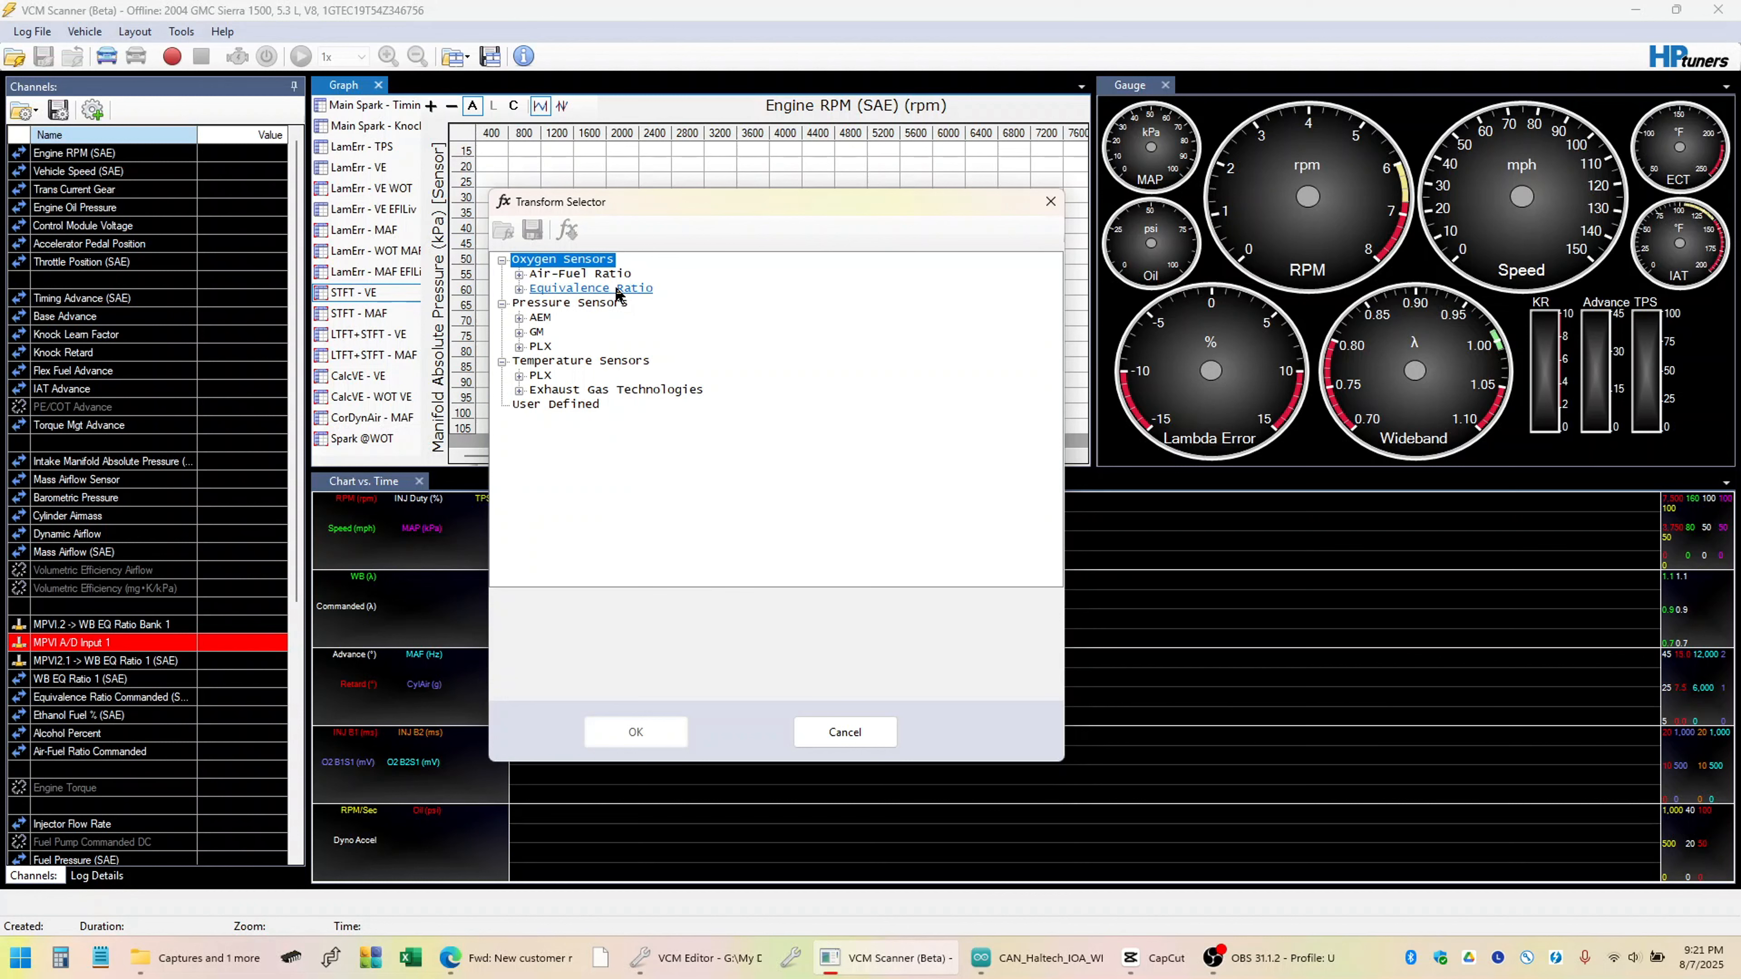
{"action": "left_click", "coordinate": [518, 288]}
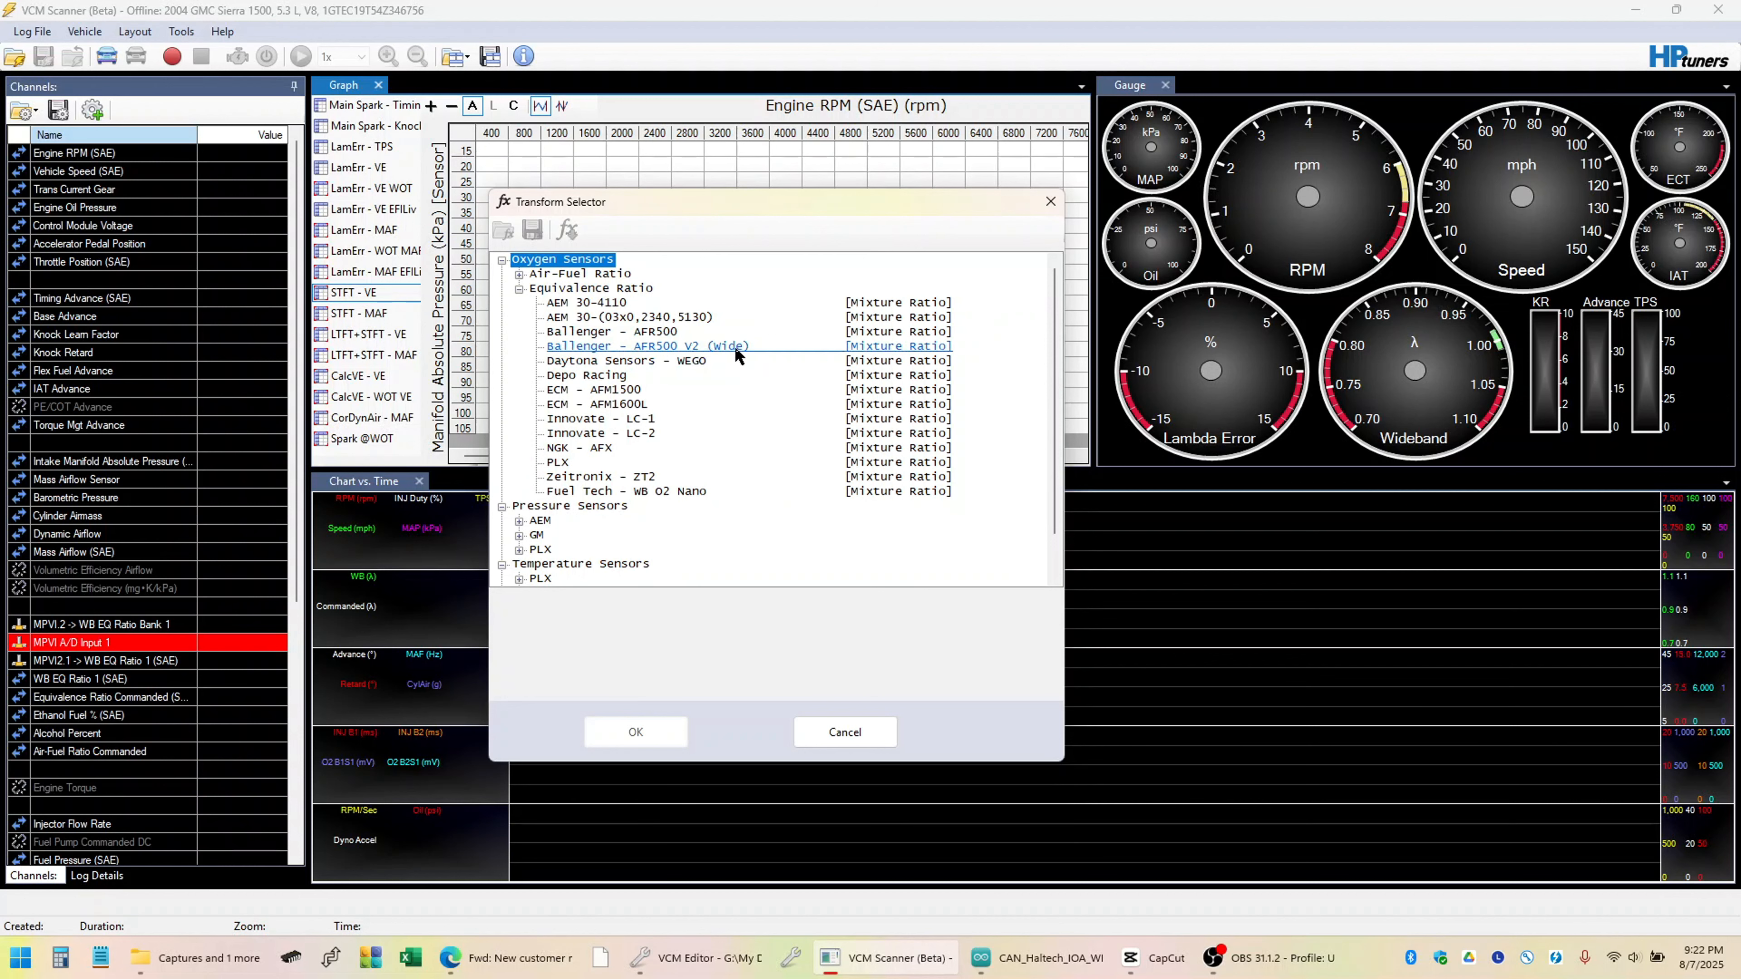
Compare the transform functions of the Ballenger AFR500, Ballenger AFR500 V2 (Wide), AEM 30-4110 and Fuel Tech WB O2 Nano sensors.
{"action": "left_click", "coordinate": [675, 333]}
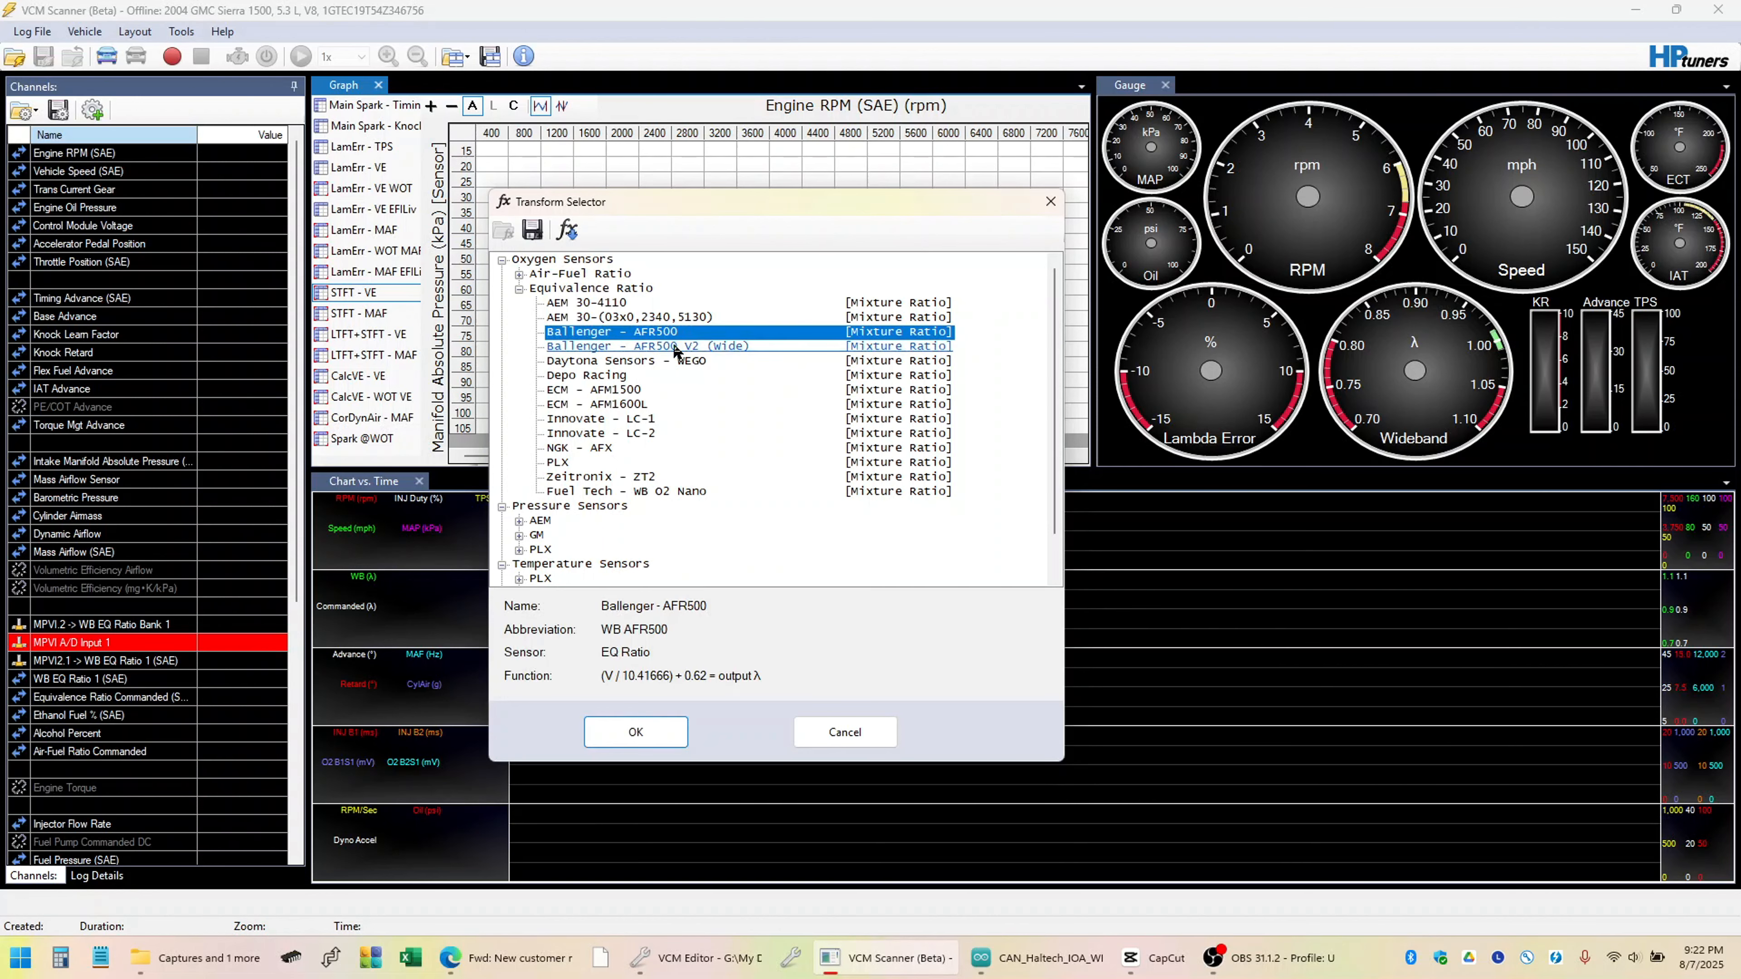
{"action": "left_click", "coordinate": [676, 347]}
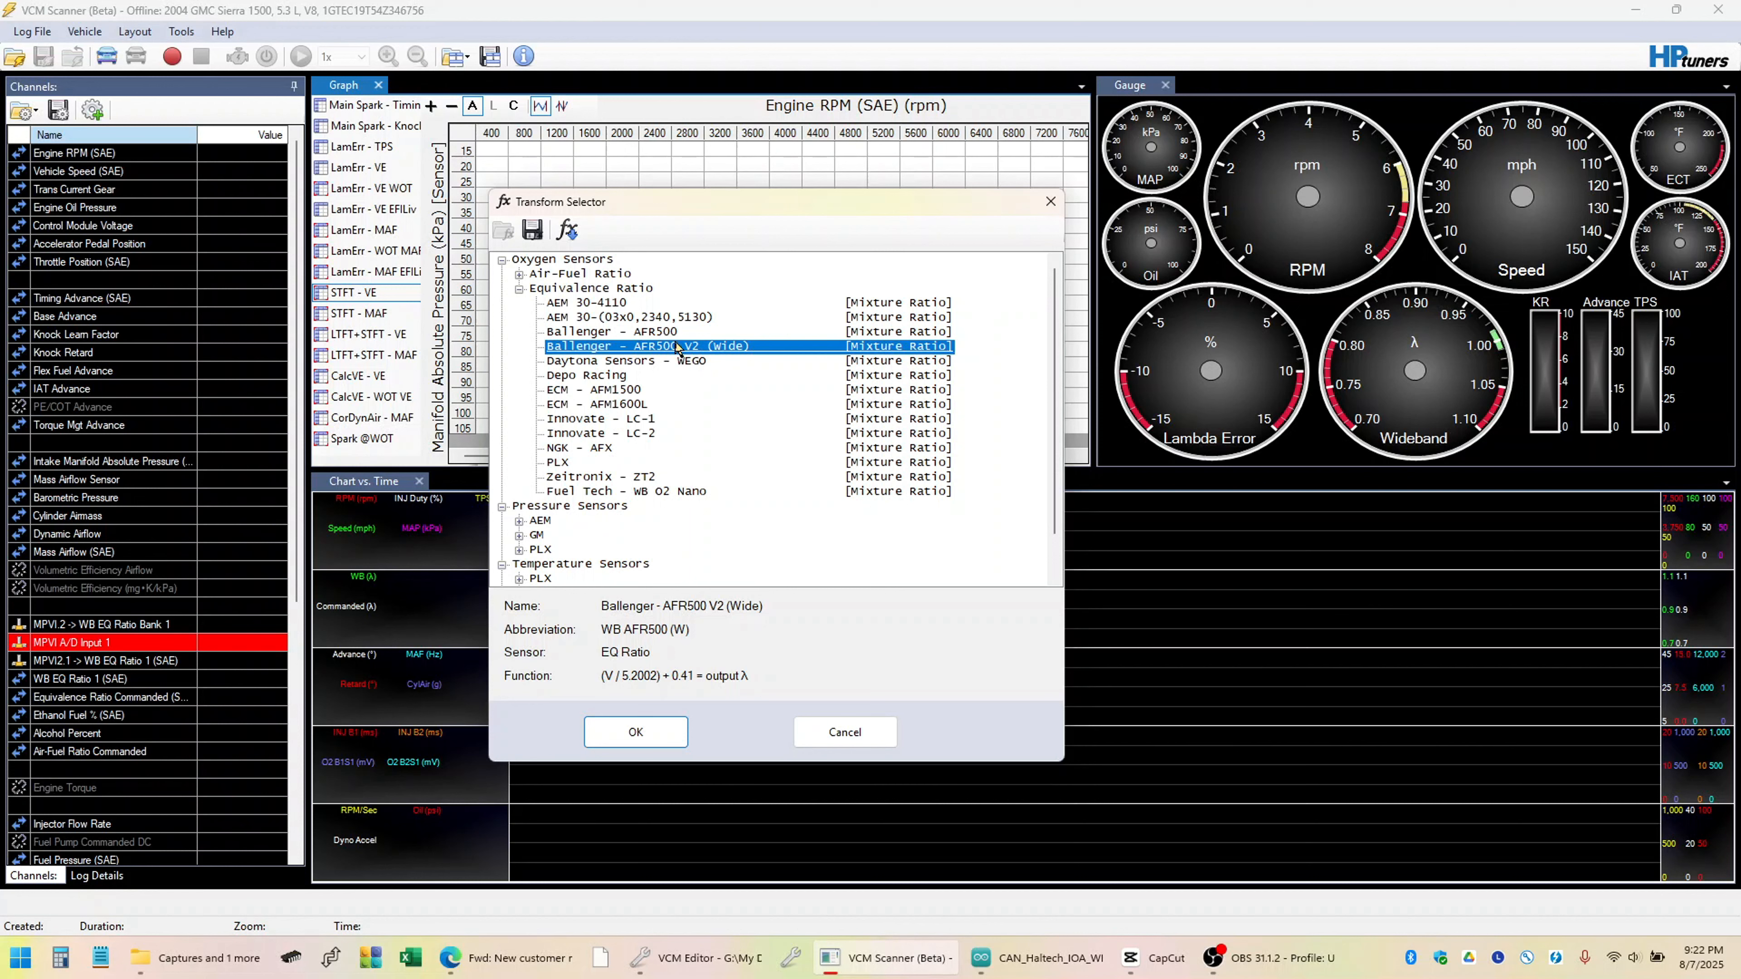
{"action": "key", "text": "Up"}
{"action": "key", "text": "Down"}
{"action": "key", "text": "Up"}
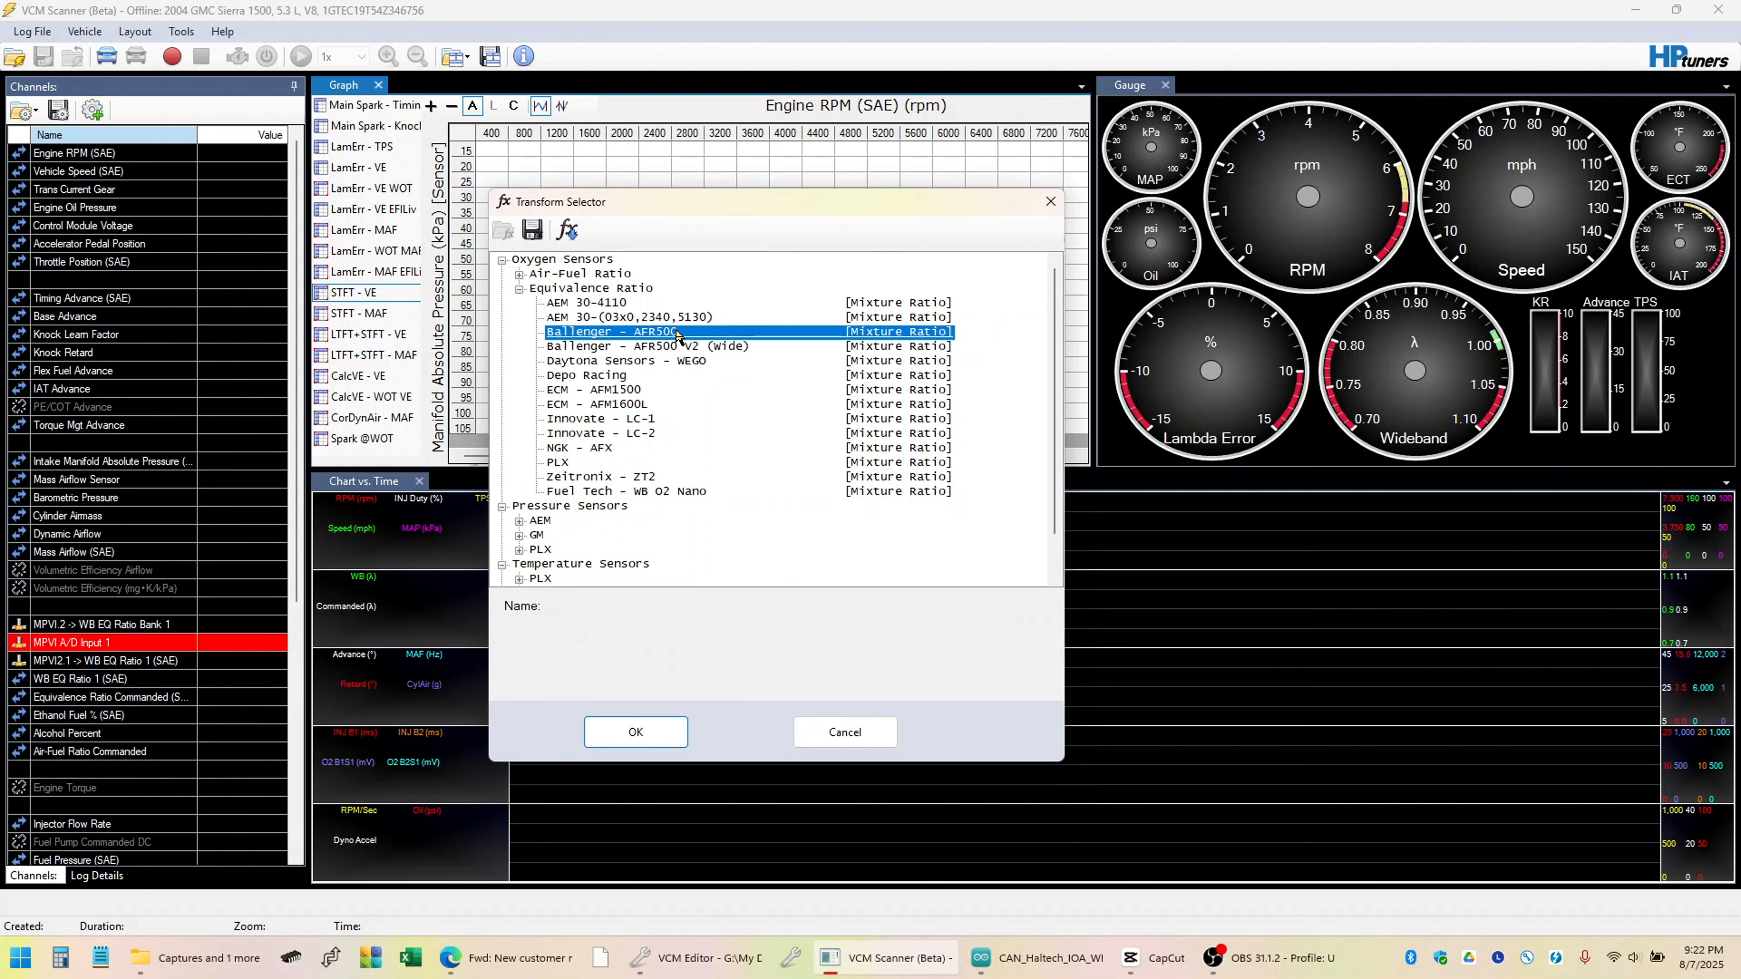
{"action": "key", "text": "Down"}
{"action": "key", "text": "Up"}
{"action": "key", "text": "Down"}
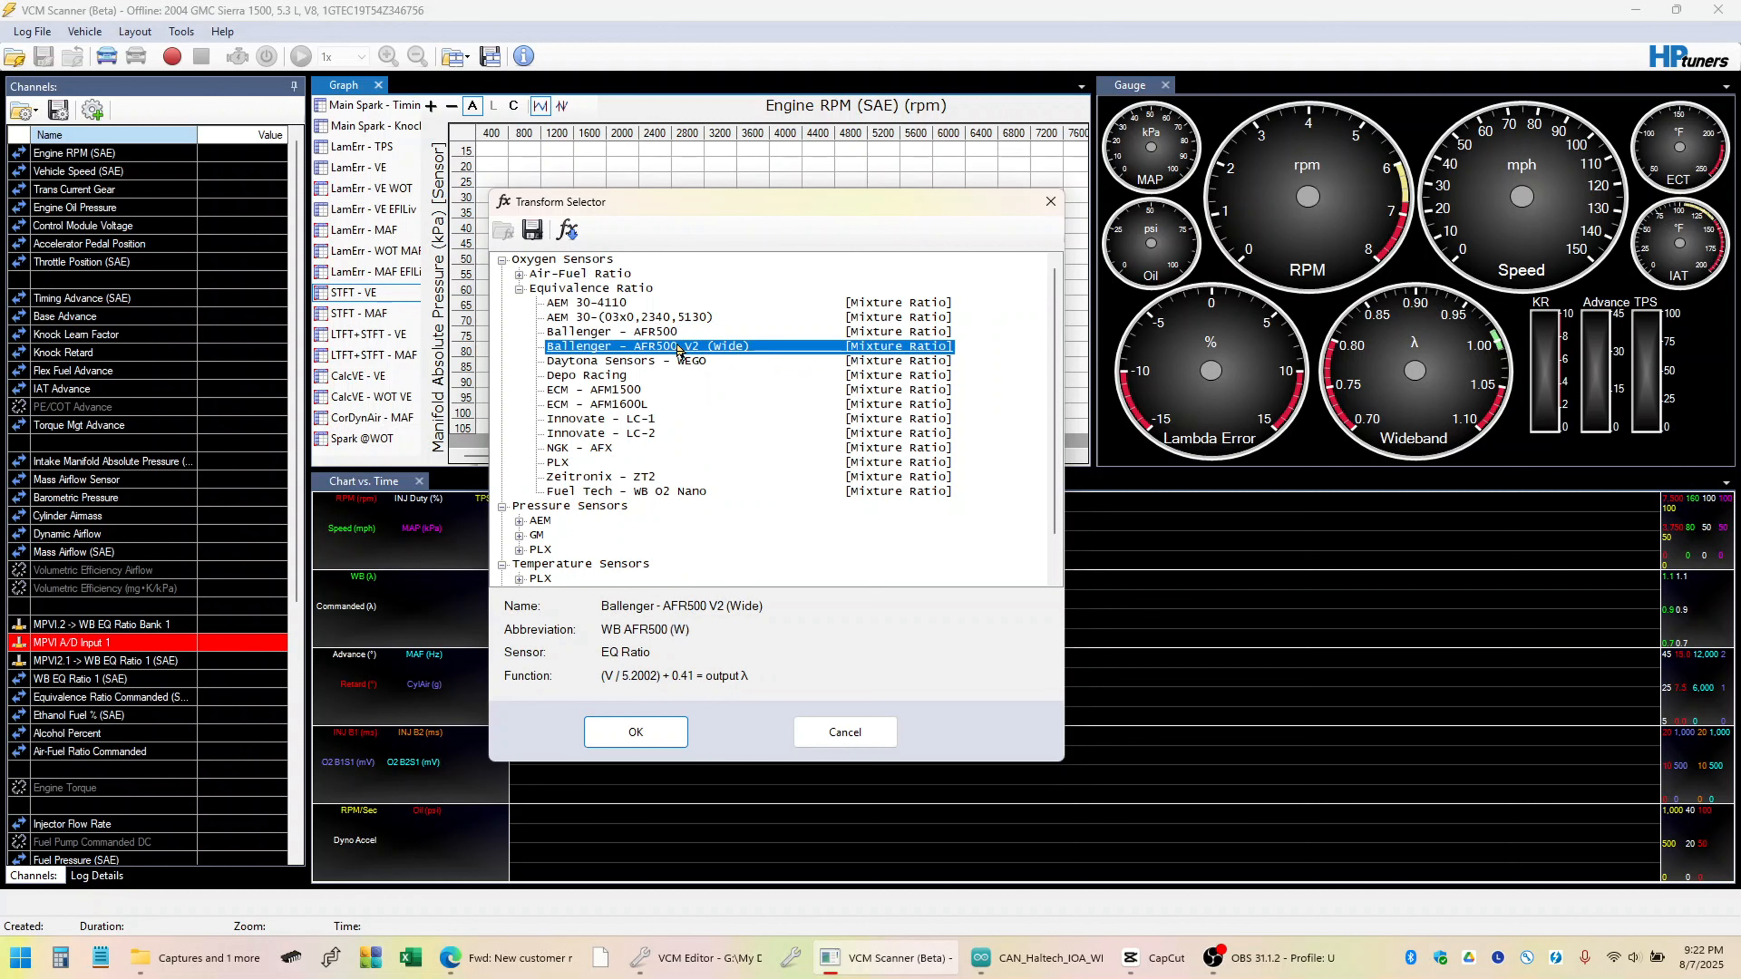
{"action": "key", "text": "Up"}
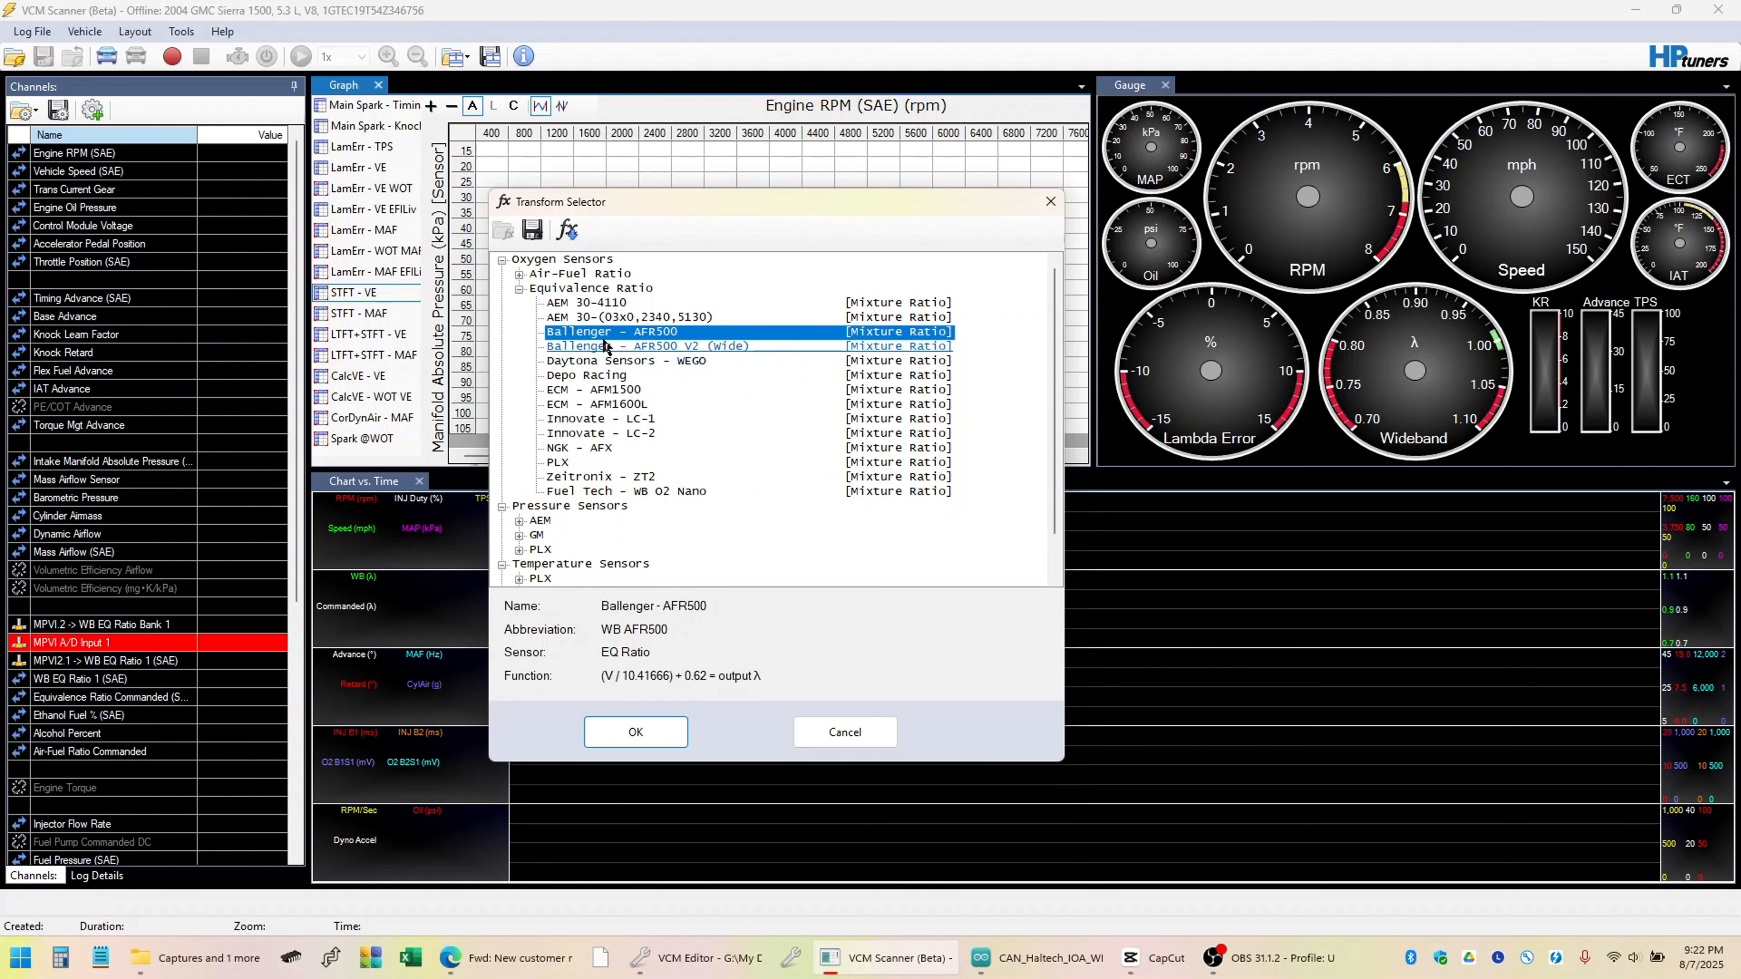
{"action": "left_click", "coordinate": [603, 303]}
{"action": "left_click", "coordinate": [622, 492]}
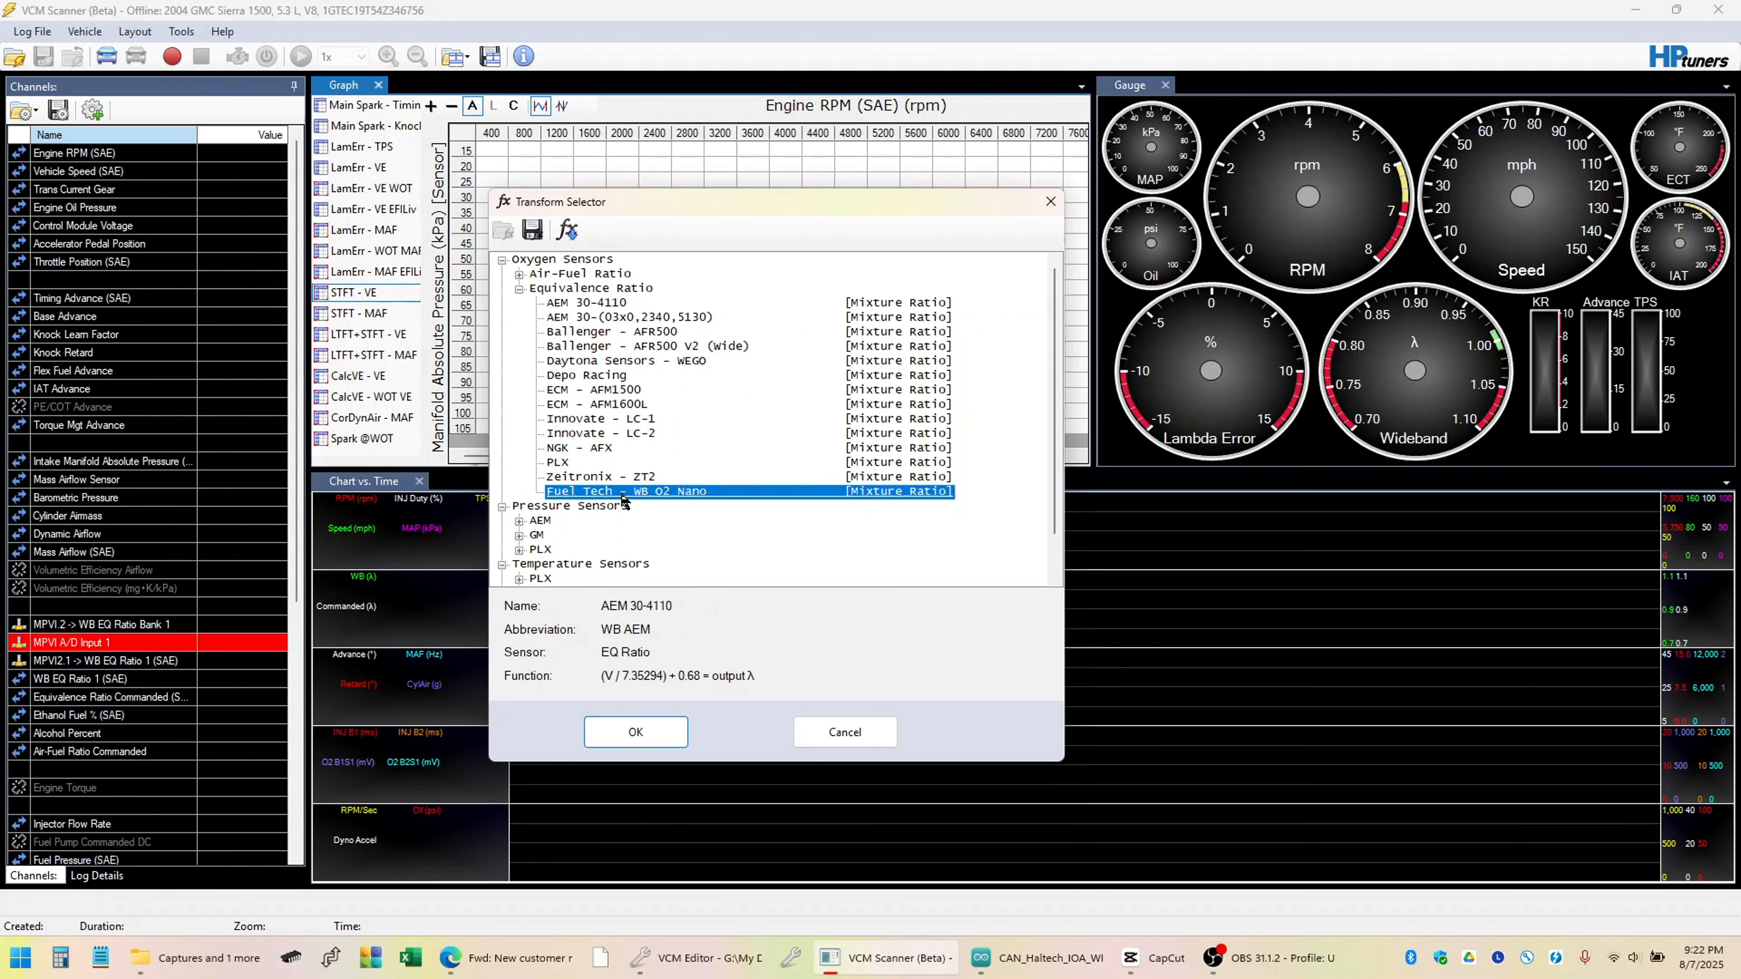
{"action": "scroll", "coordinate": [617, 497], "scroll_direction": "down", "scroll_amount": 1}
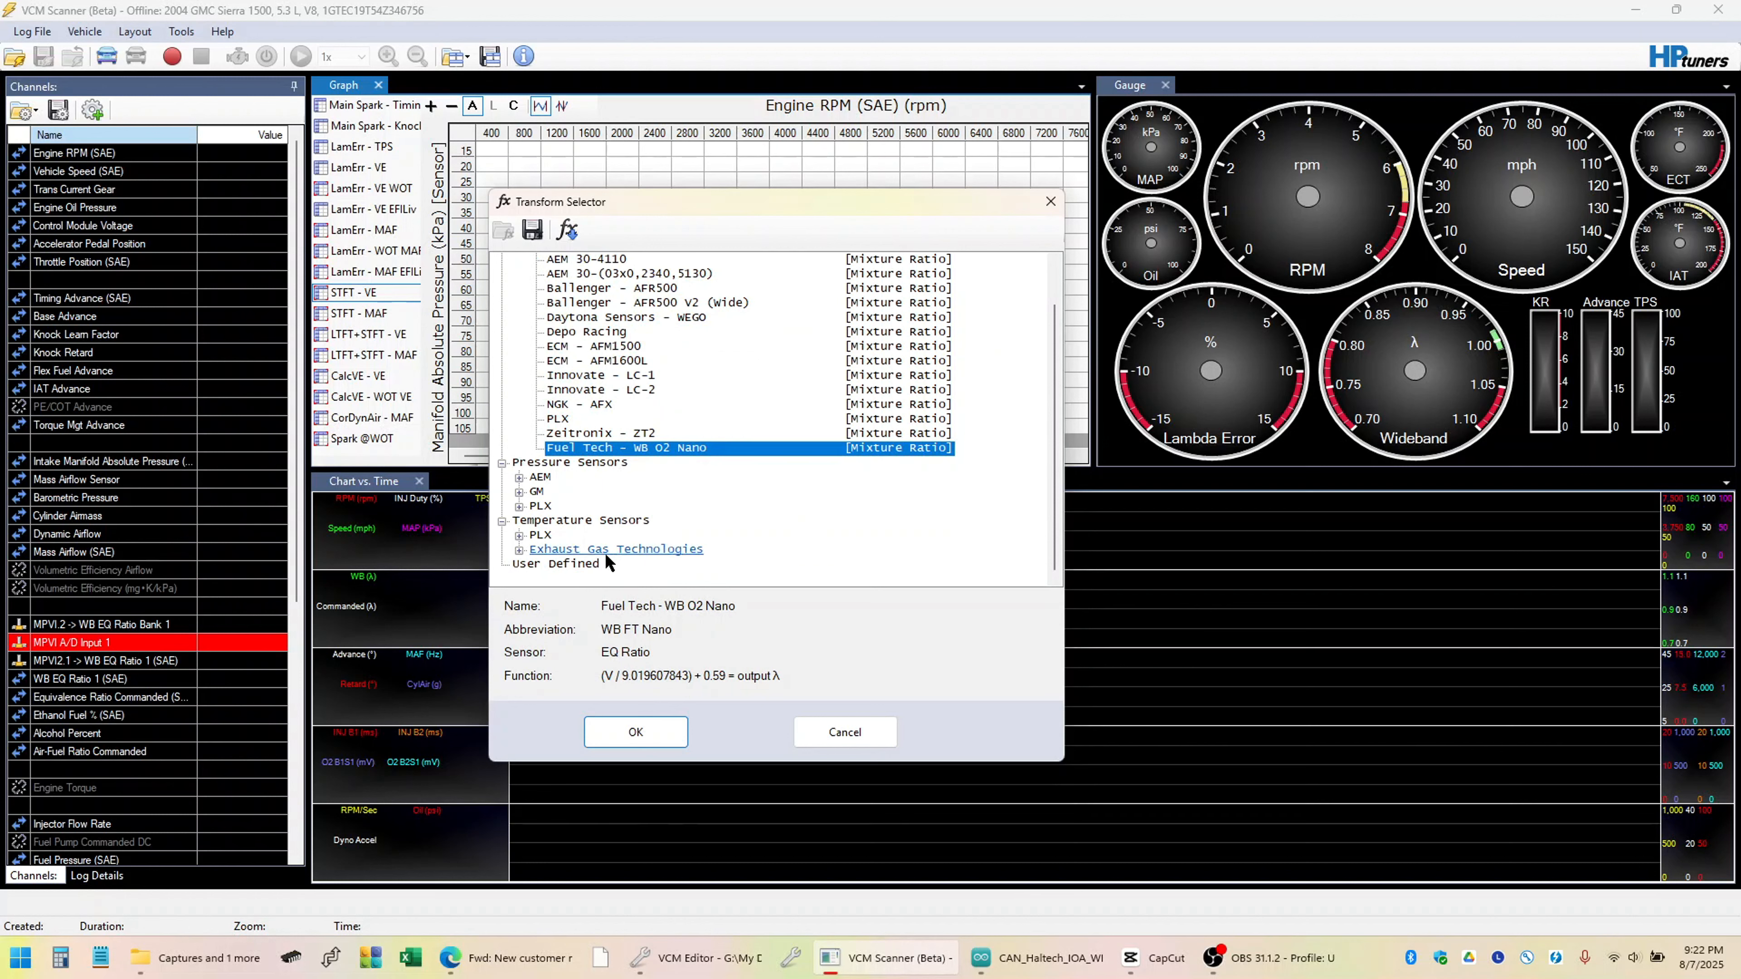
Examine the User Defined transform's function settings, including the input divisor and the added offset.
{"action": "left_click", "coordinate": [581, 565]}
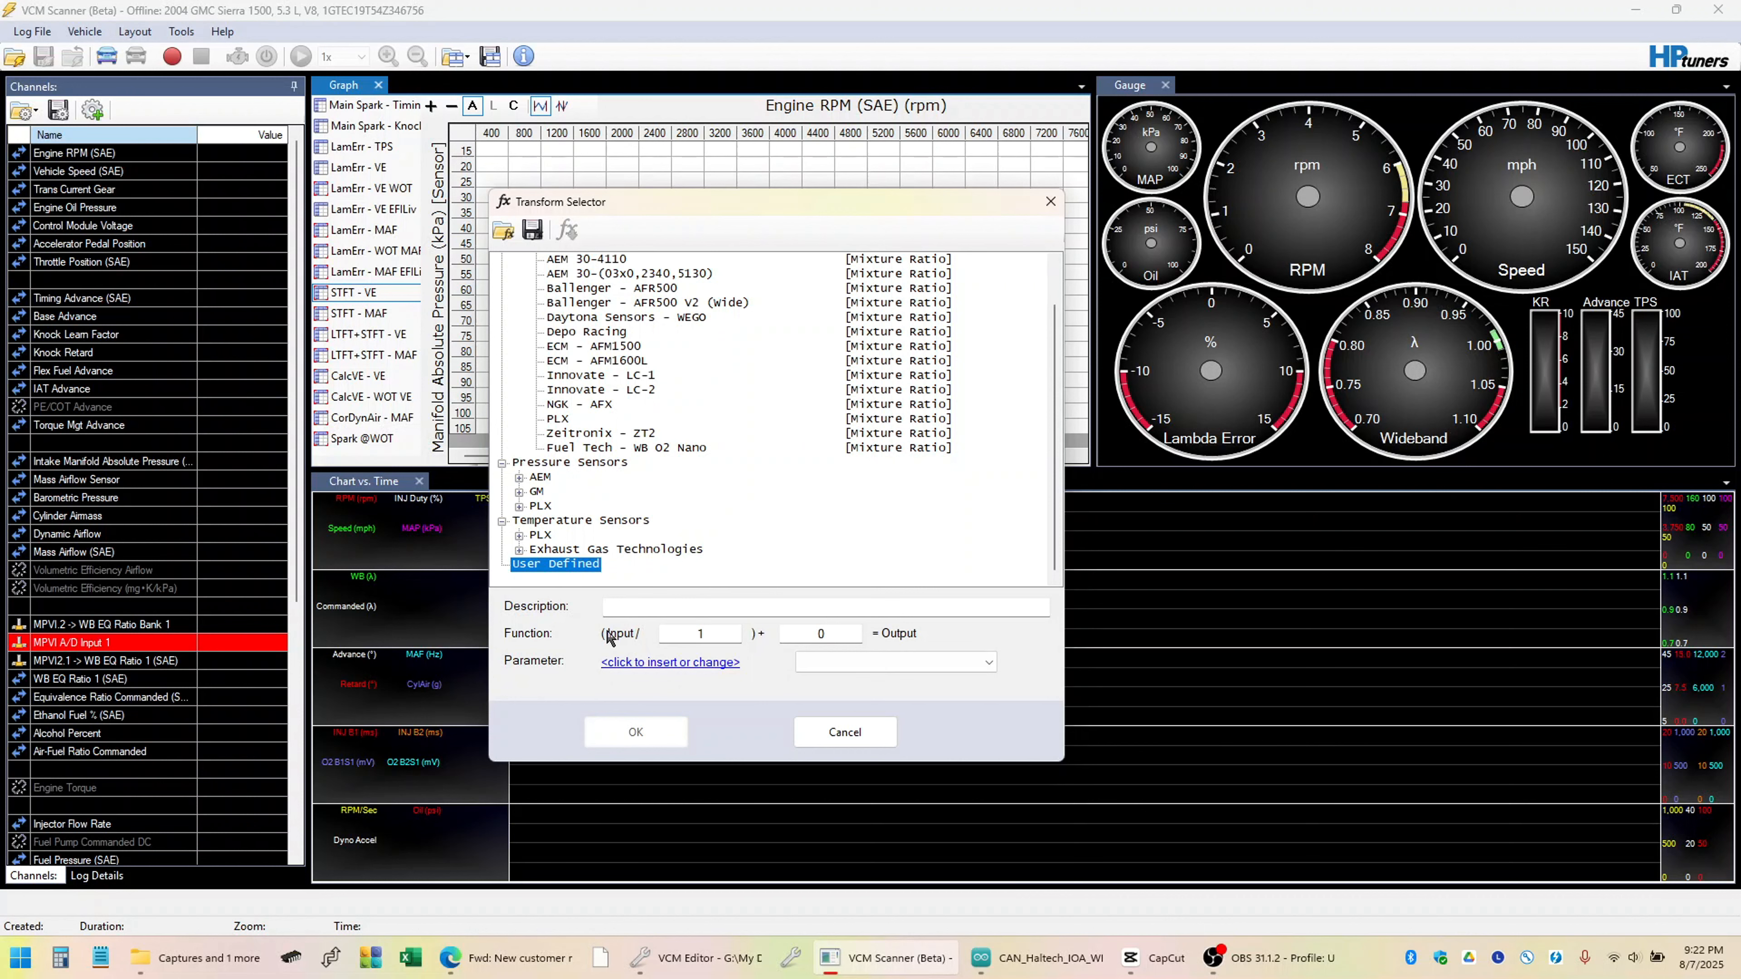
{"action": "left_click", "coordinate": [700, 628]}
{"action": "type", "text": "1"}
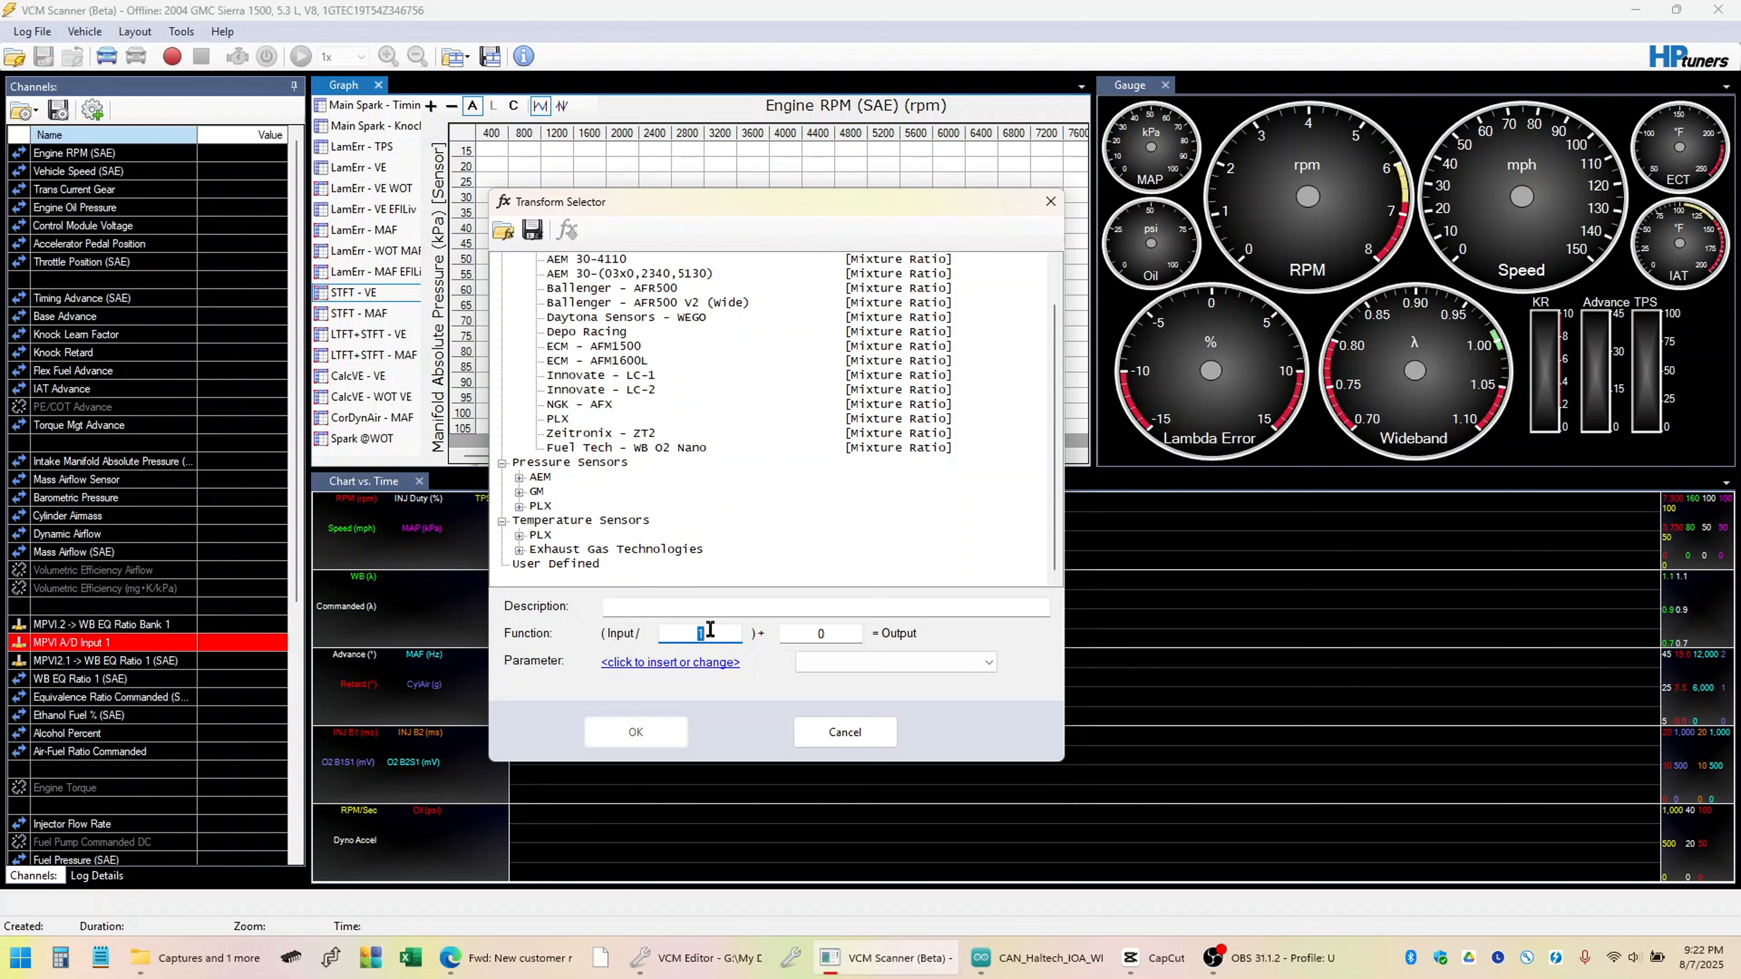
{"action": "left_click", "coordinate": [812, 629]}
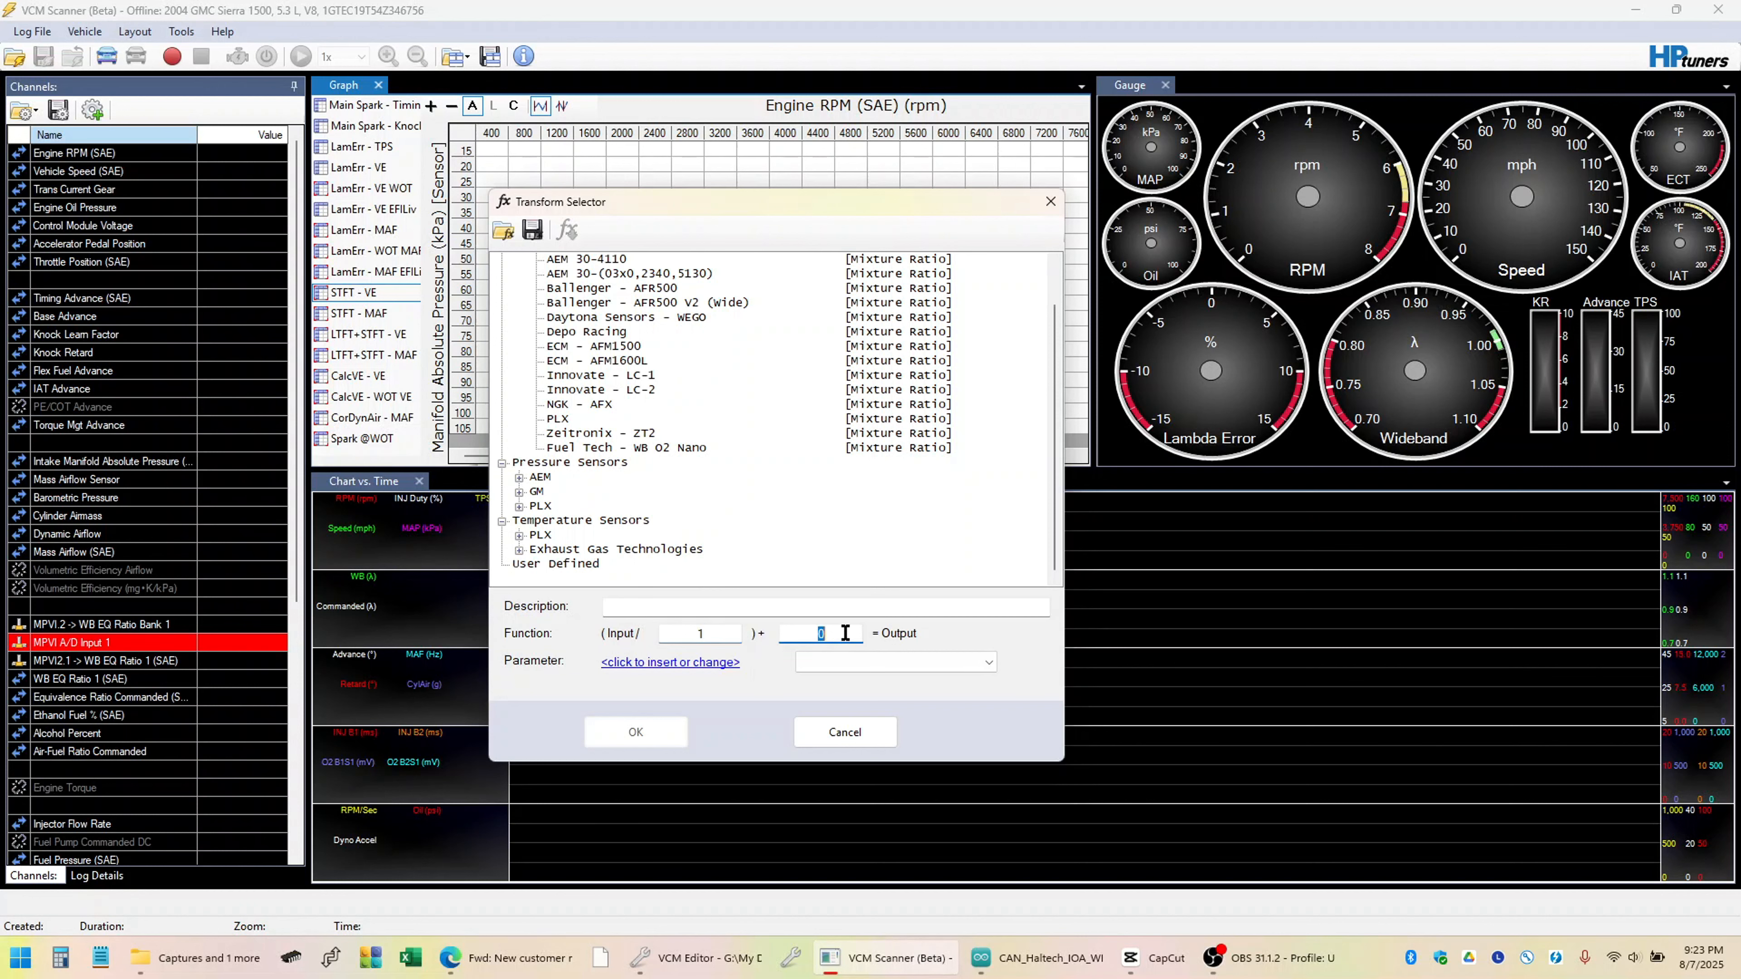
{"action": "left_click", "coordinate": [711, 637]}
{"action": "left_click_drag", "start_coordinate": [722, 639], "coordinate": [685, 646]}
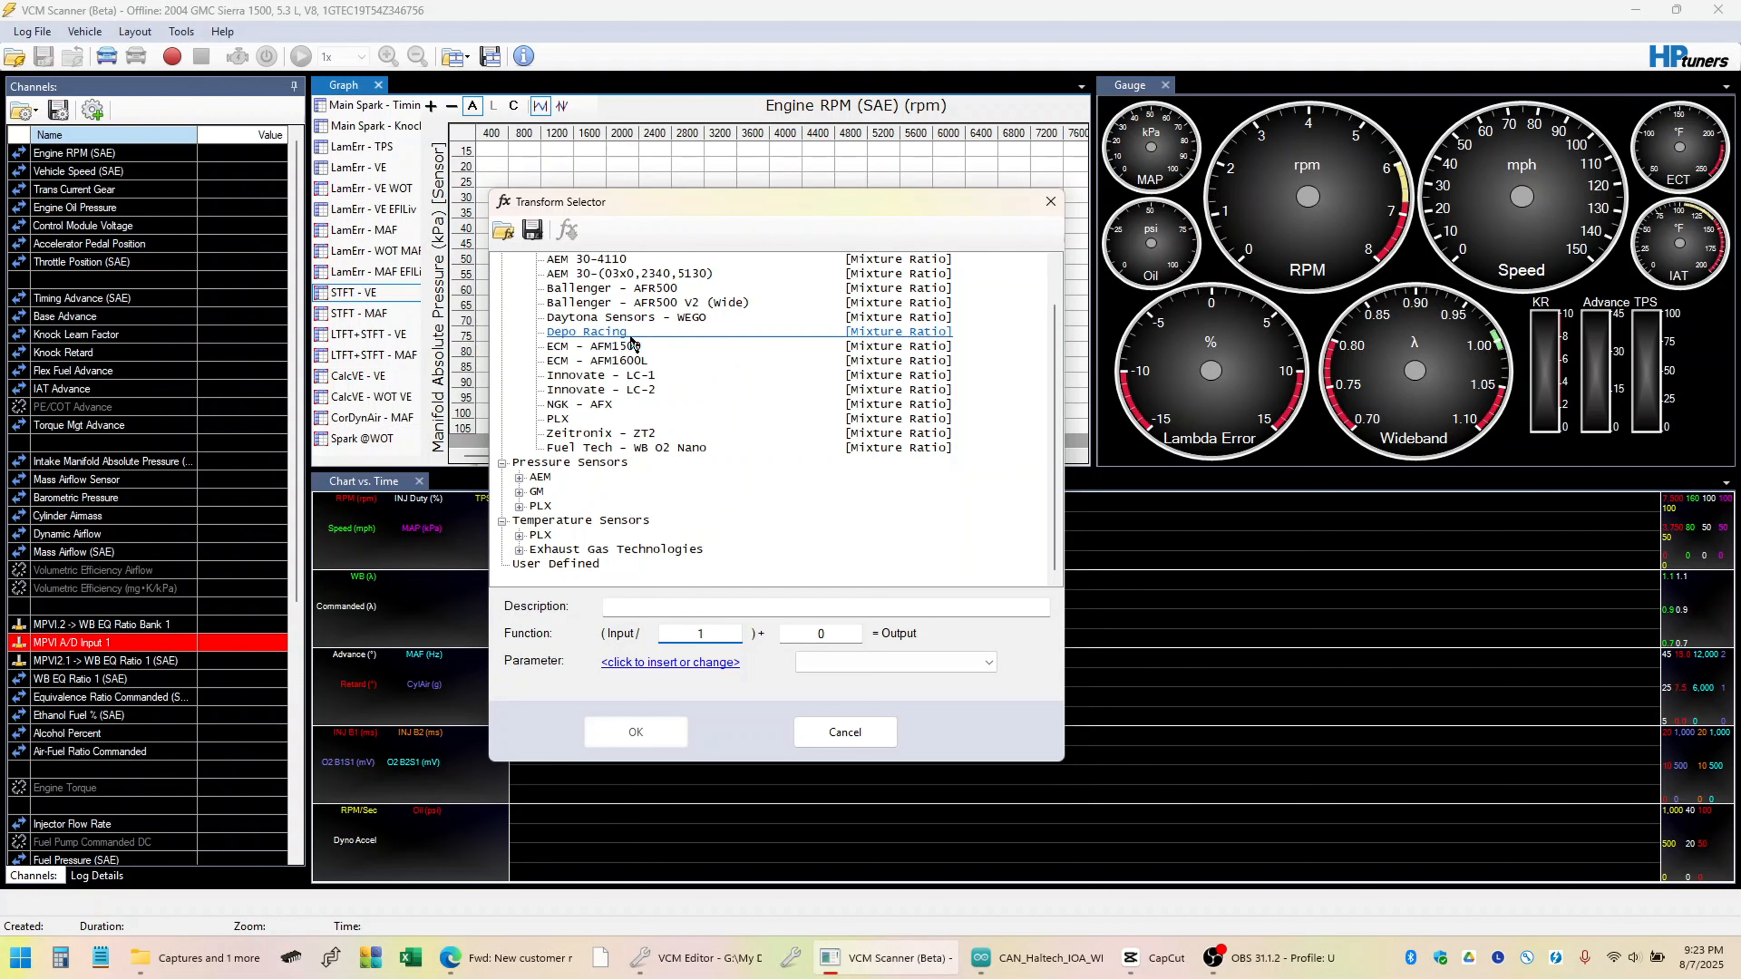
Display the Ballenger - AFR500 transform function and open Calculator beside the Transform Selector.
{"action": "scroll", "coordinate": [655, 353], "scroll_direction": "up", "scroll_amount": 1}
{"action": "left_click", "coordinate": [659, 334]}
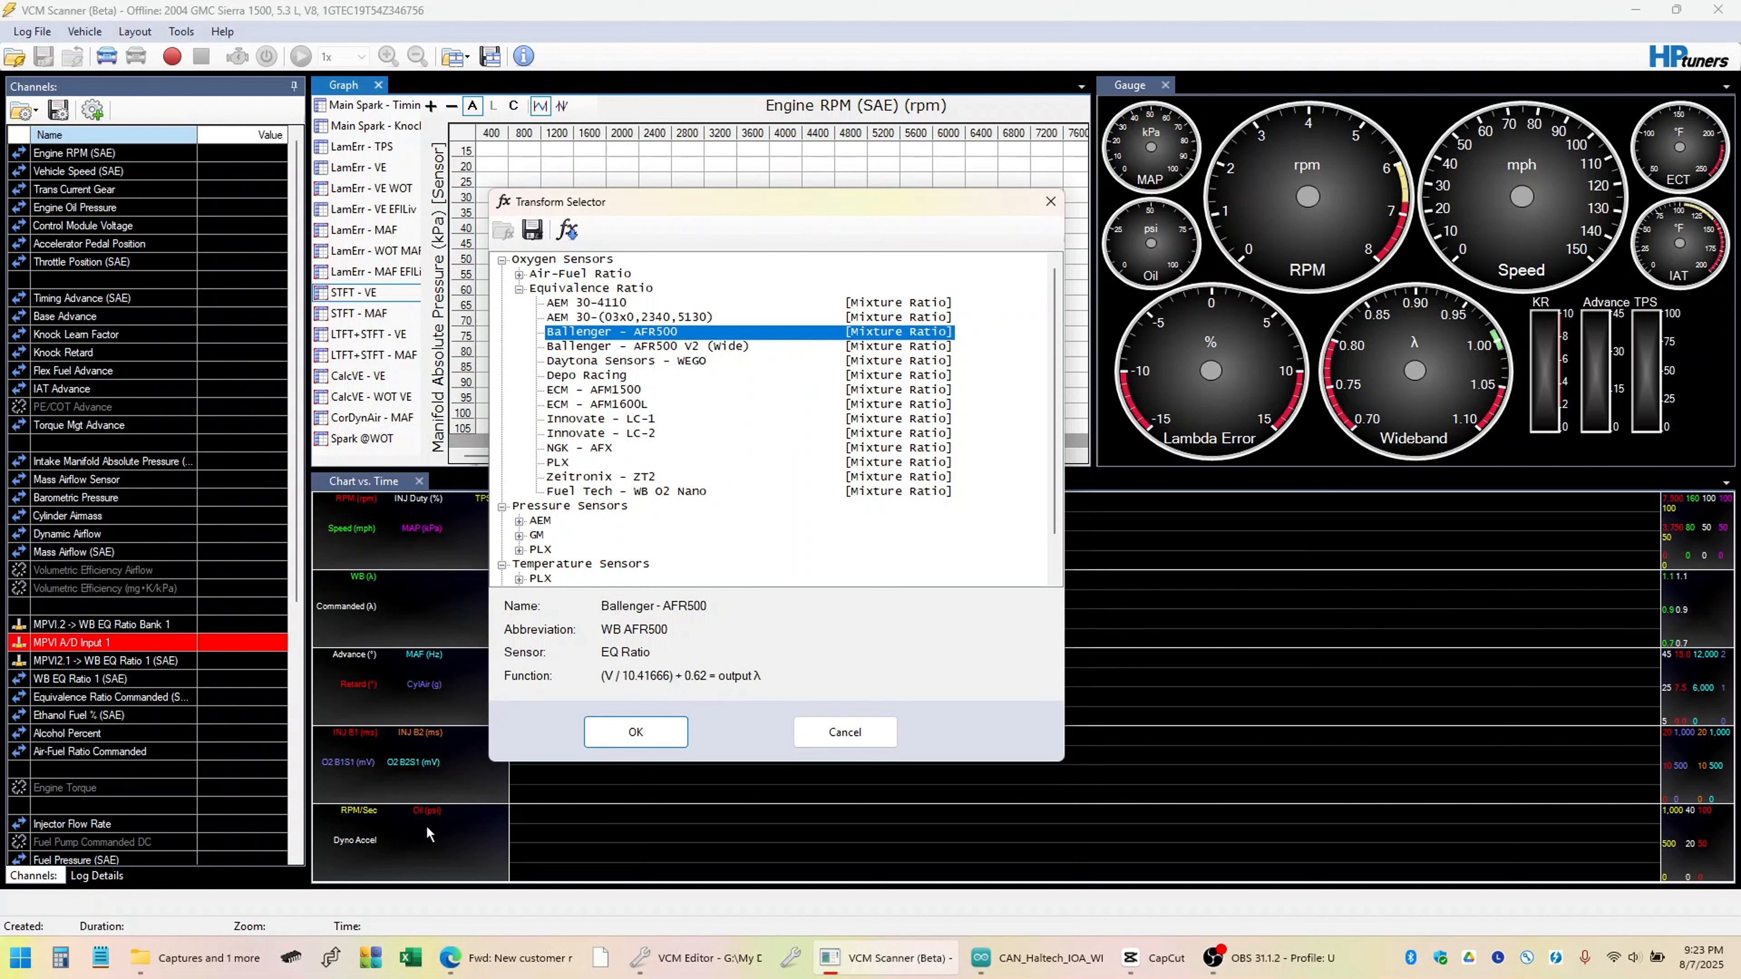
{"action": "left_click", "coordinate": [60, 958]}
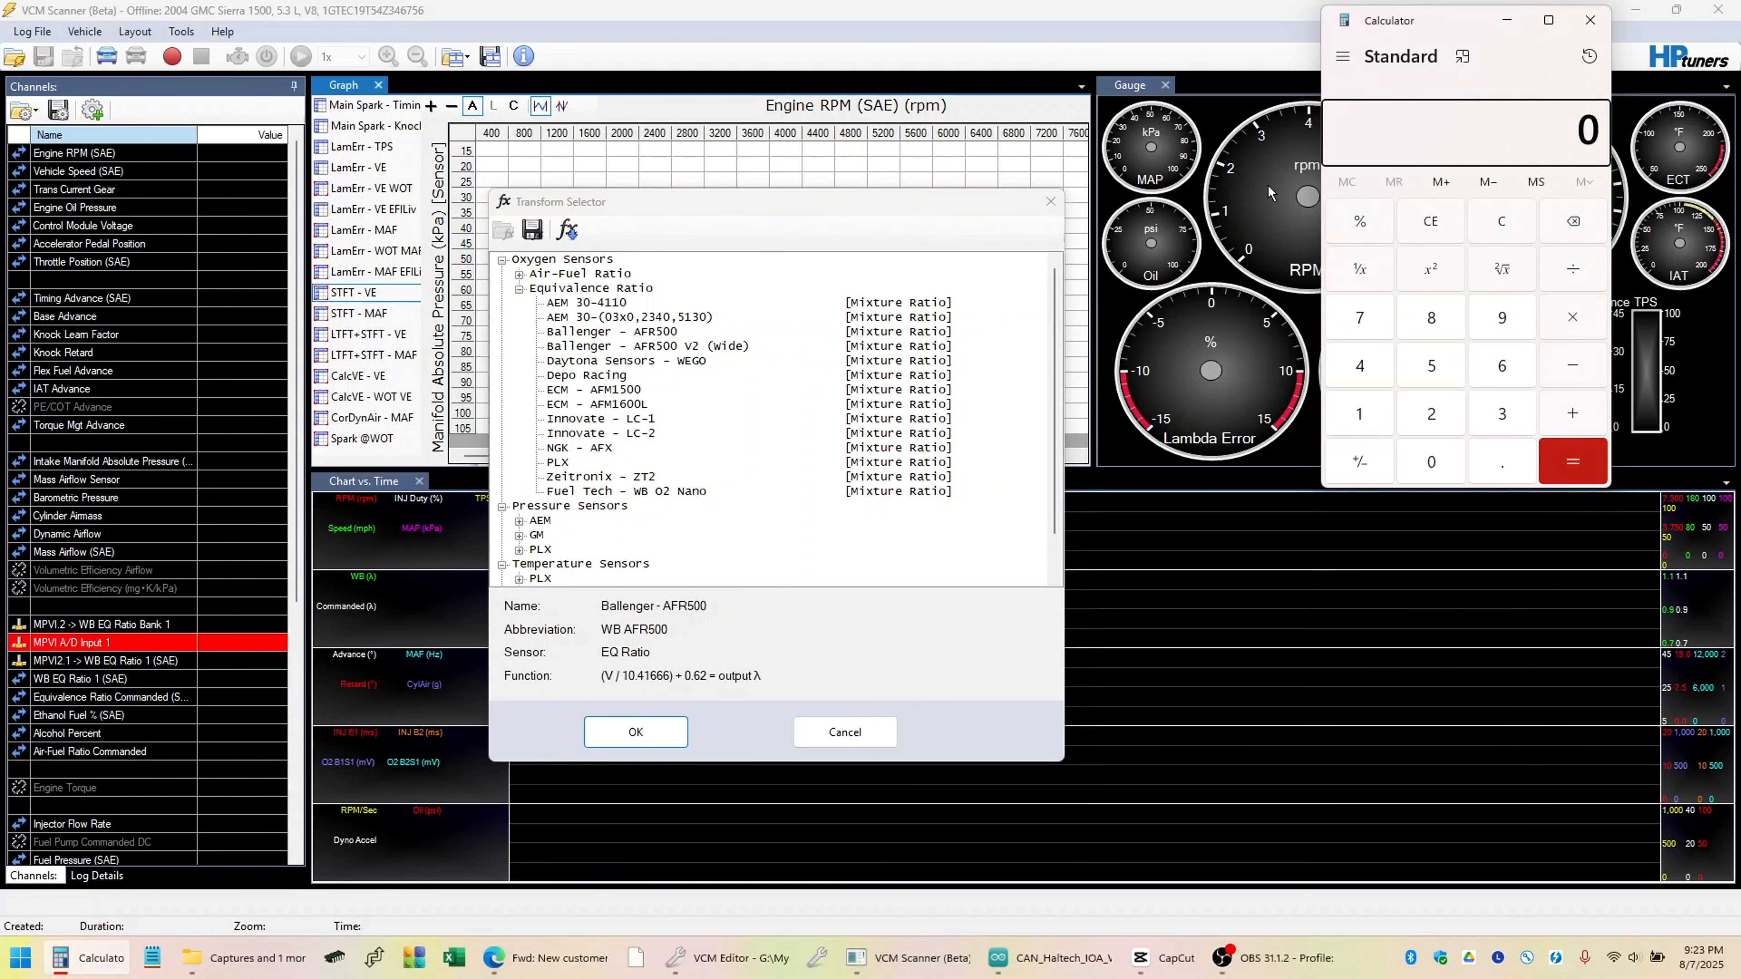
{"action": "left_click_drag", "start_coordinate": [1423, 24], "coordinate": [1183, 247]}
Calculate 1 ÷ 10.416666 to convert the Ballenger AFR500 divisor into a multiplier.
{"action": "left_click", "coordinate": [1123, 635]}
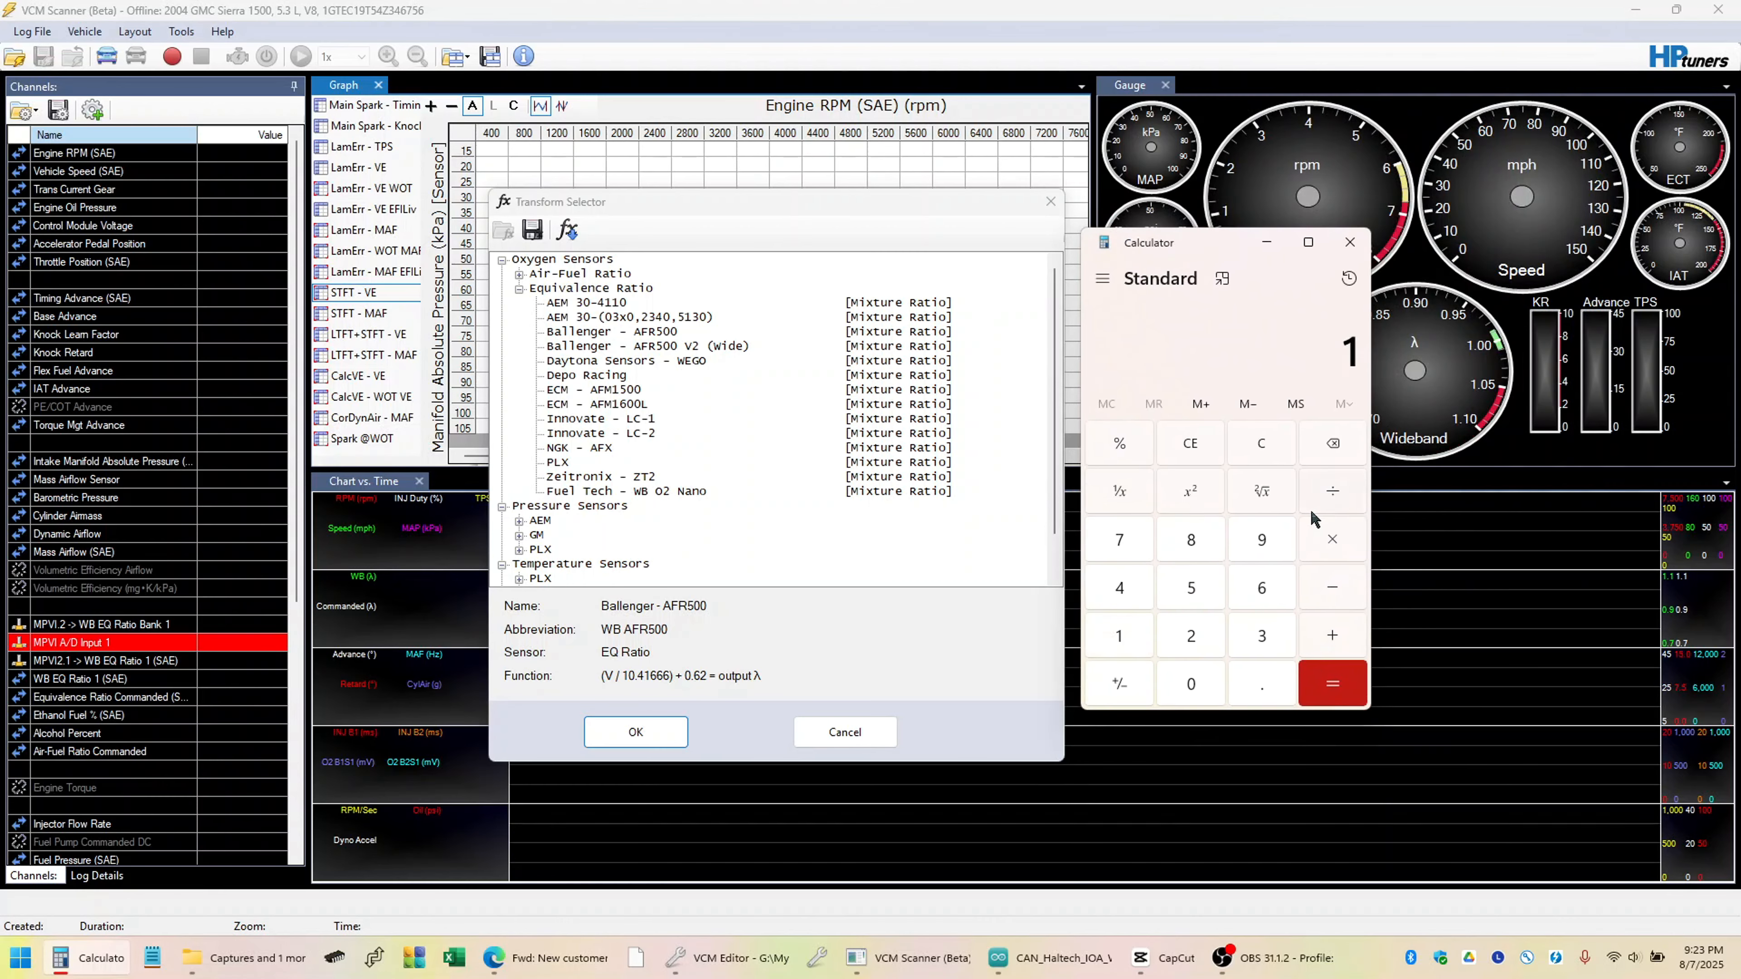
{"action": "left_click", "coordinate": [1331, 491]}
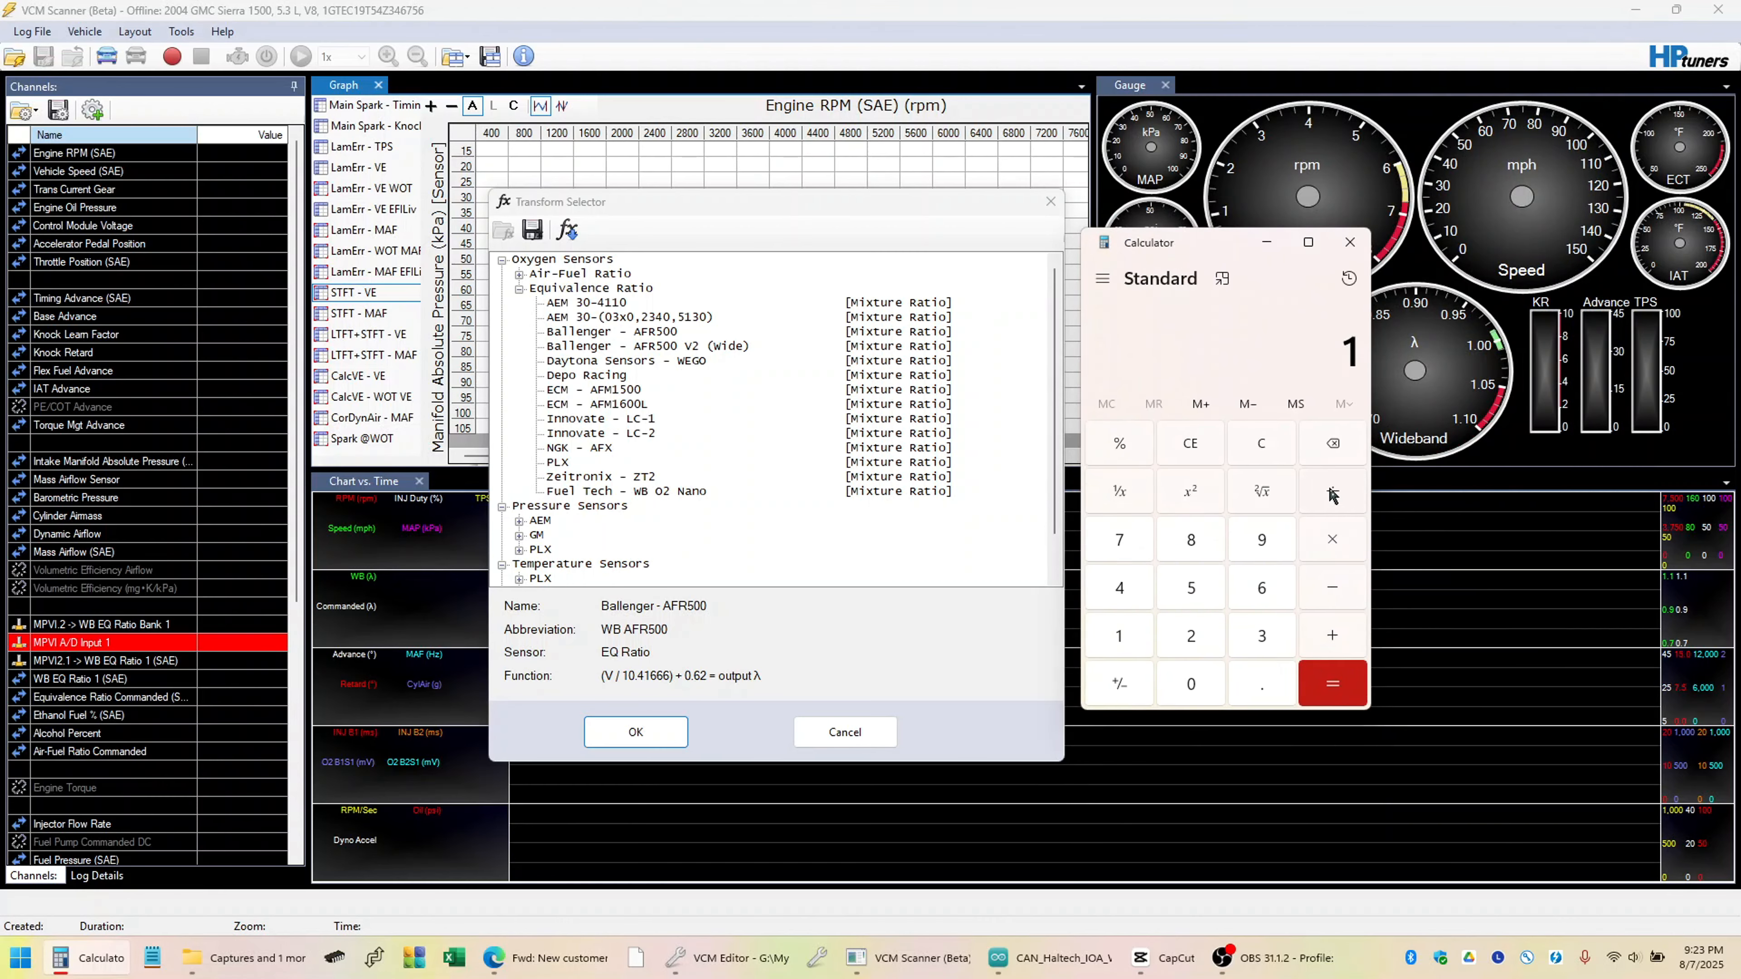
{"action": "left_click", "coordinate": [1190, 685]}
{"action": "left_click", "coordinate": [1259, 681]}
{"action": "left_click", "coordinate": [1121, 591]}
{"action": "left_click", "coordinate": [1119, 636]}
{"action": "left_click", "coordinate": [1262, 587]}
{"action": "left_click", "coordinate": [1262, 587]}
{"action": "left_click", "coordinate": [1262, 589]}
{"action": "left_click", "coordinate": [1260, 592]}
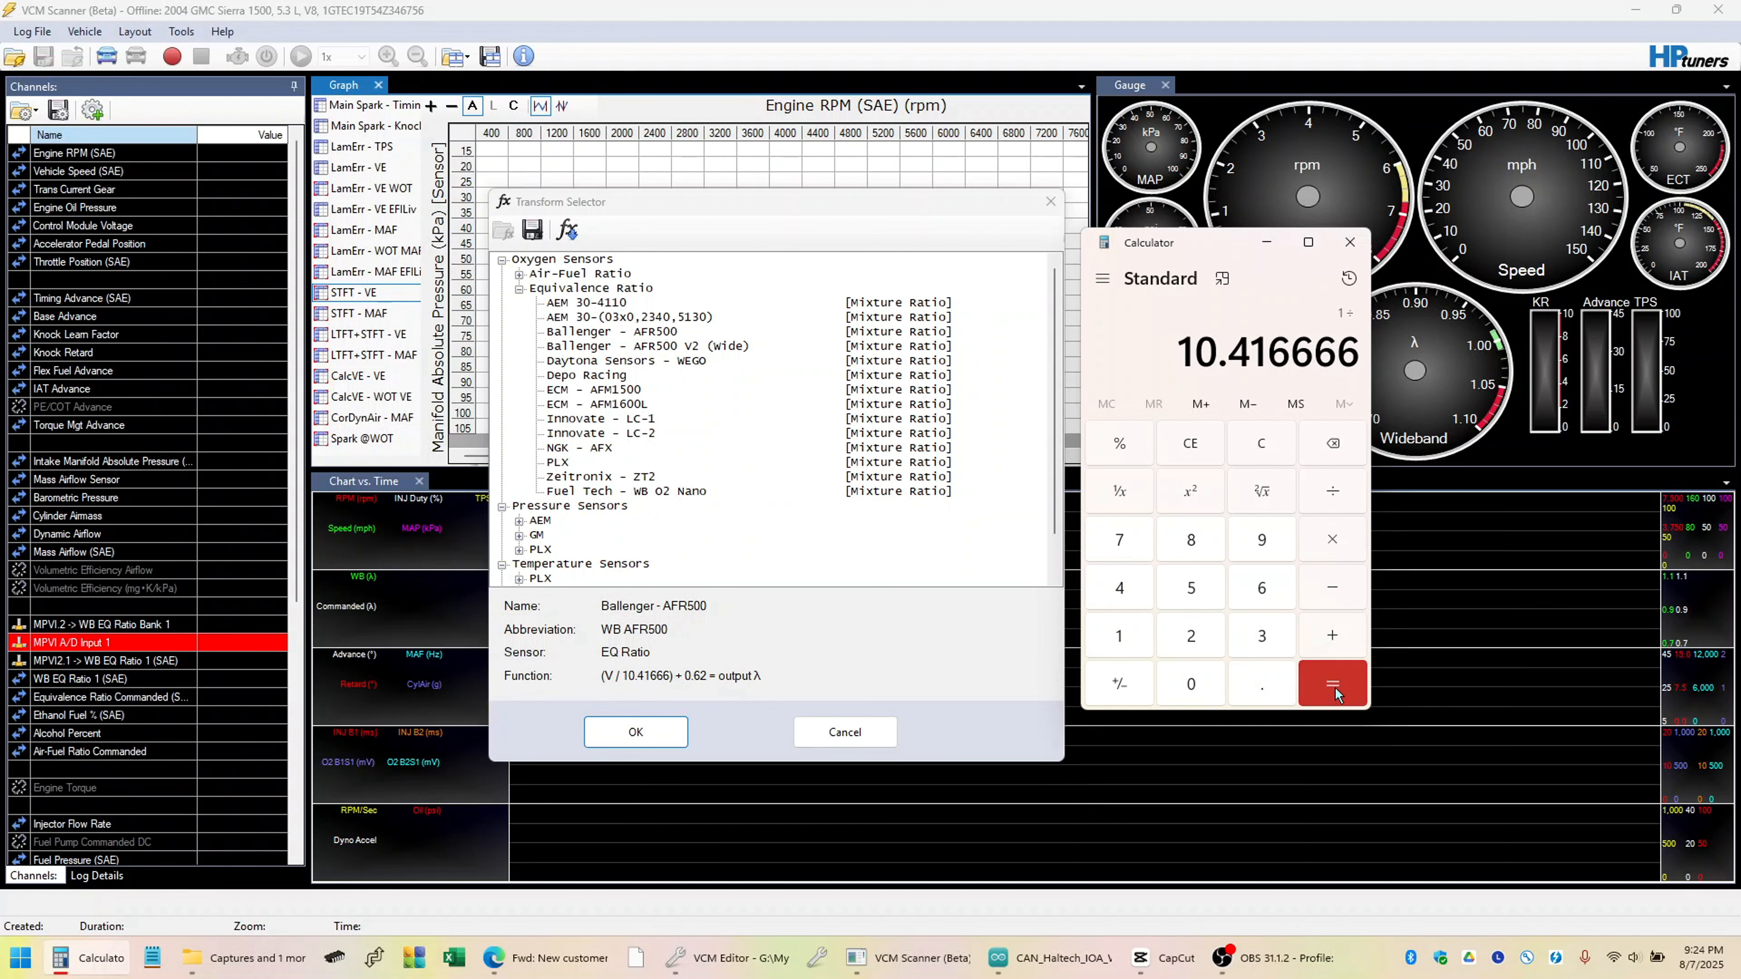
{"action": "left_click", "coordinate": [1334, 687]}
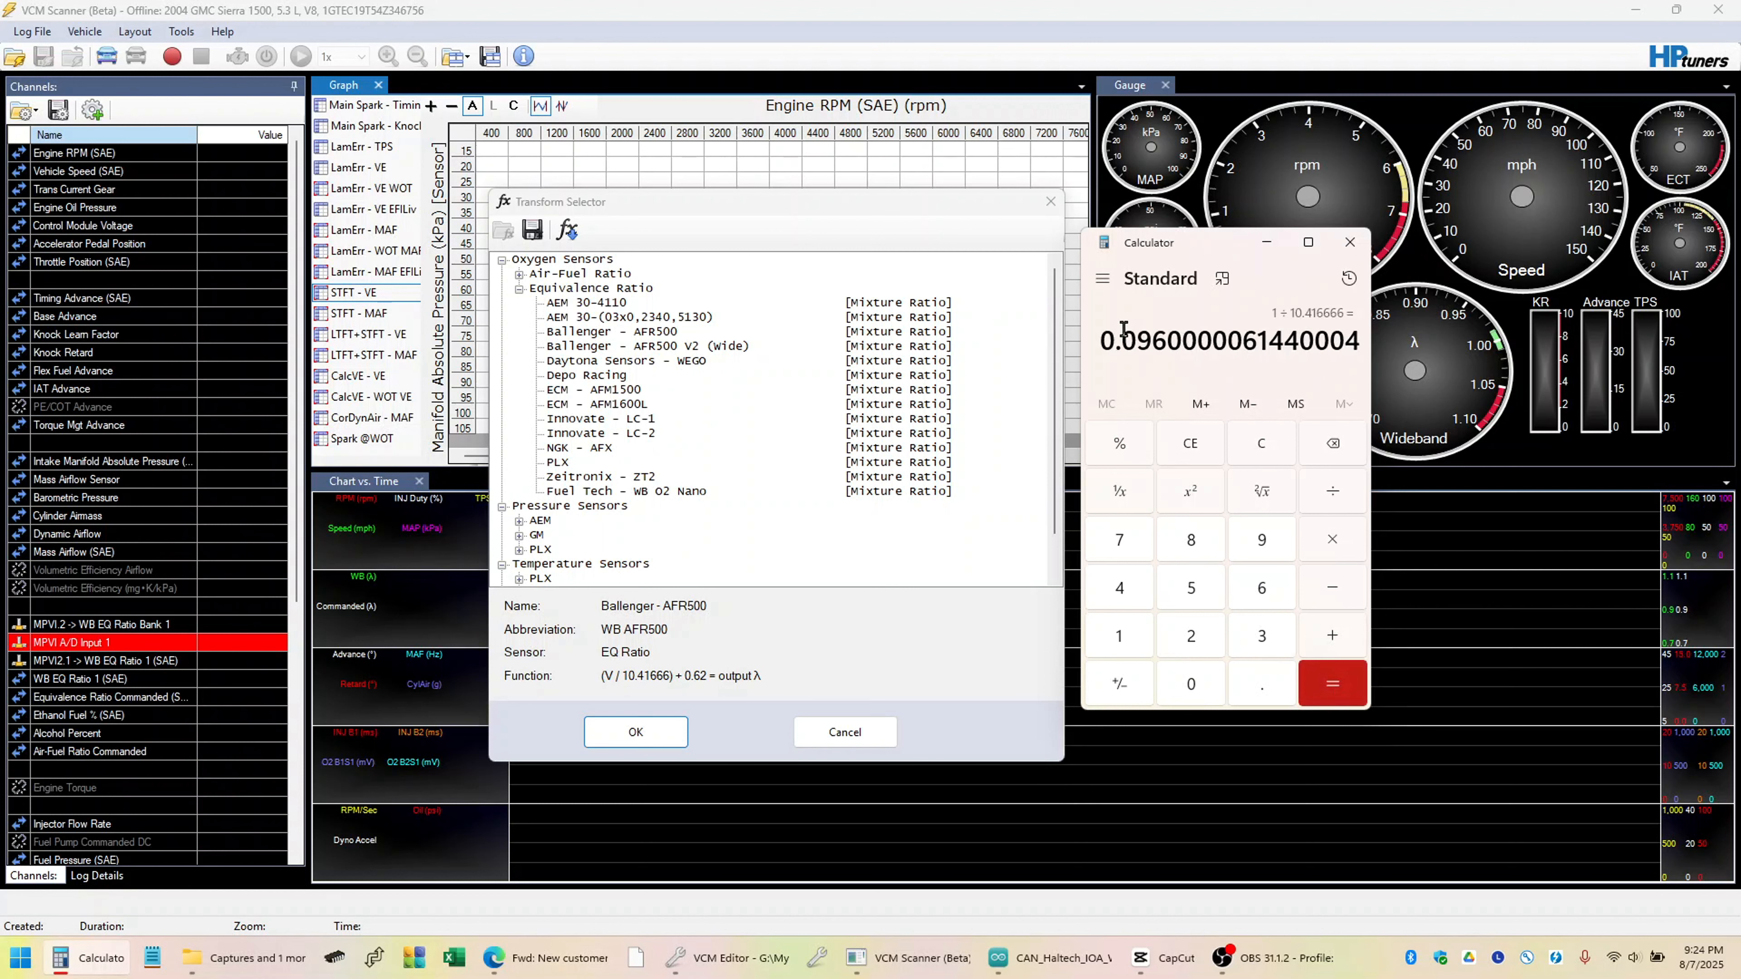
Highlight the digits of the calculated multiplier, then close Calculator to return to the Transform Selector.
{"action": "left_click_drag", "start_coordinate": [1104, 341], "coordinate": [1329, 328]}
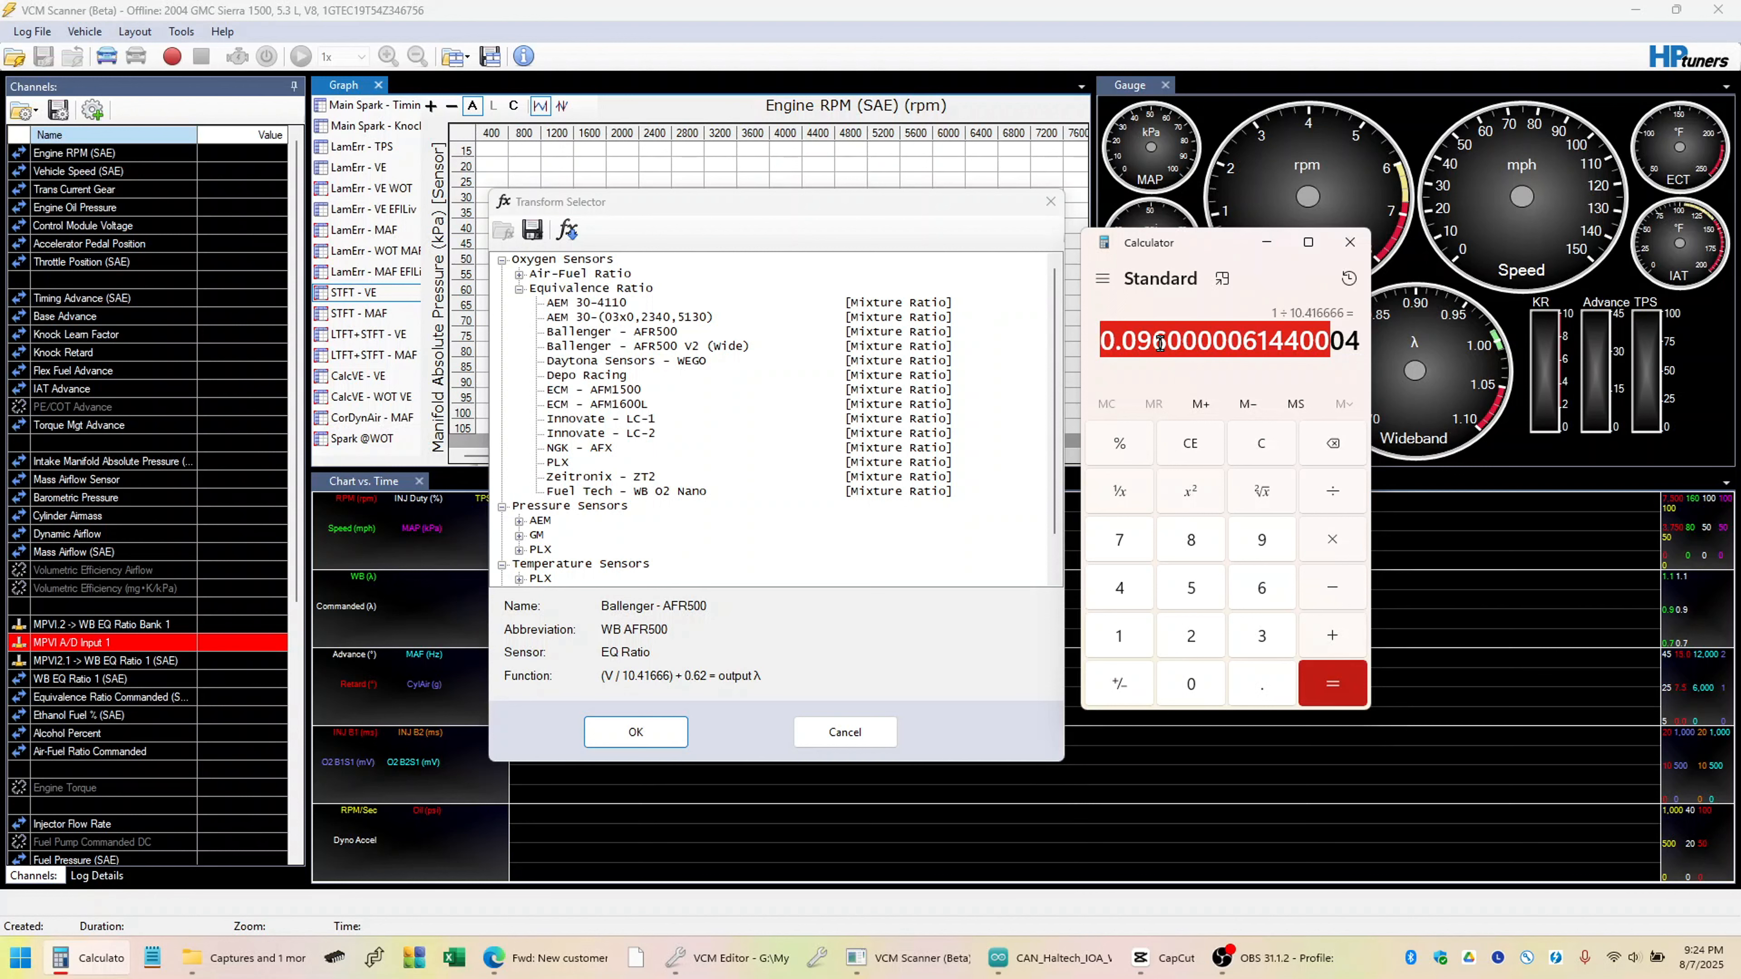
{"action": "left_click", "coordinate": [1339, 346]}
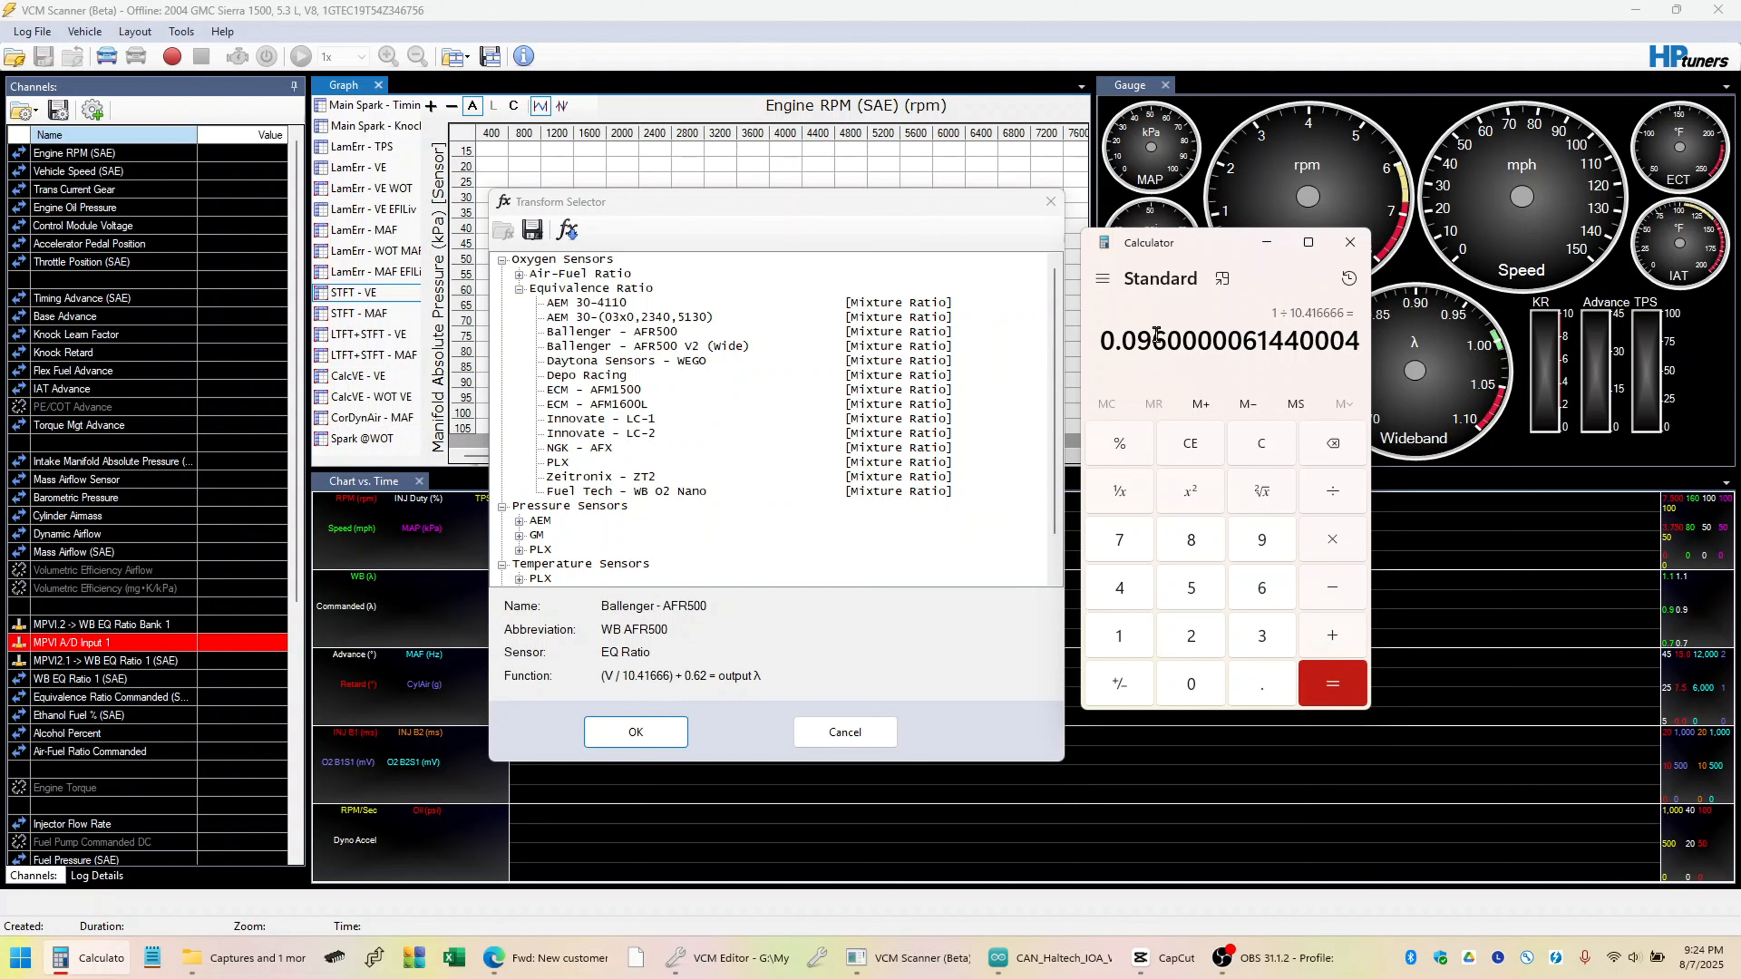
{"action": "left_click", "coordinate": [1347, 244]}
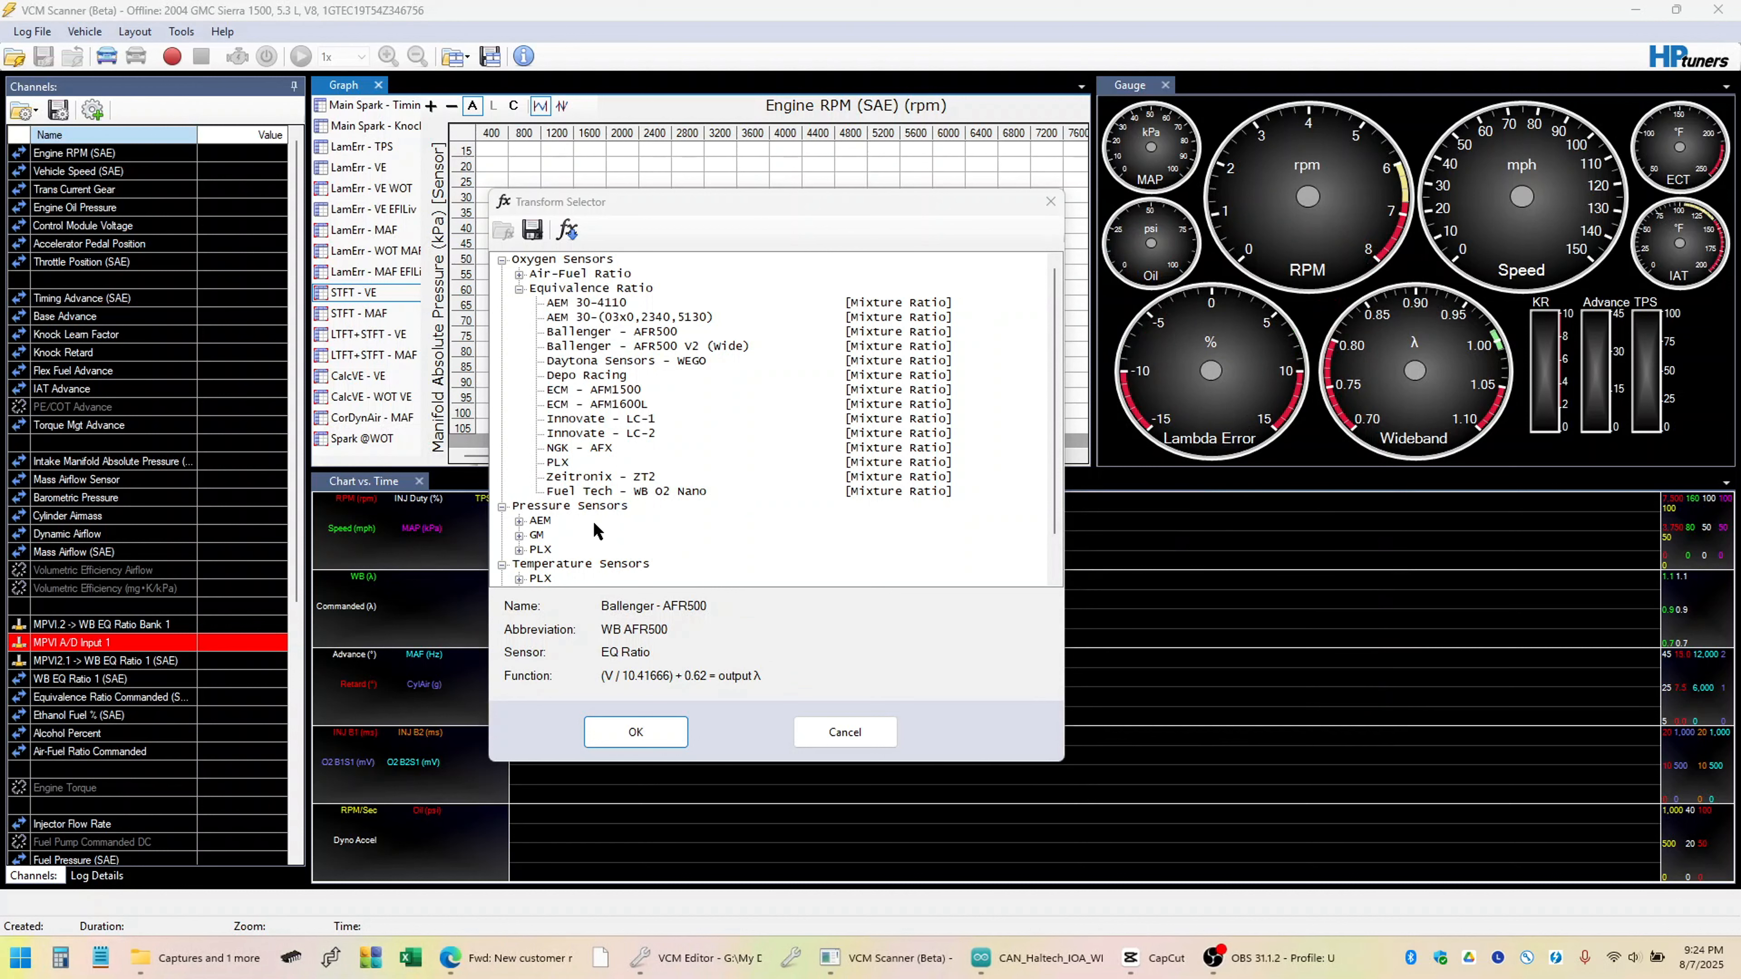
Compare the AEM 30-4110 and Fuel Tech - WB O2 Nano equivalence ratio functions, then close the transform selection without applying one.
{"action": "scroll", "coordinate": [593, 521], "scroll_direction": "down", "scroll_amount": 1}
{"action": "scroll", "coordinate": [657, 409], "scroll_direction": "up", "scroll_amount": 1}
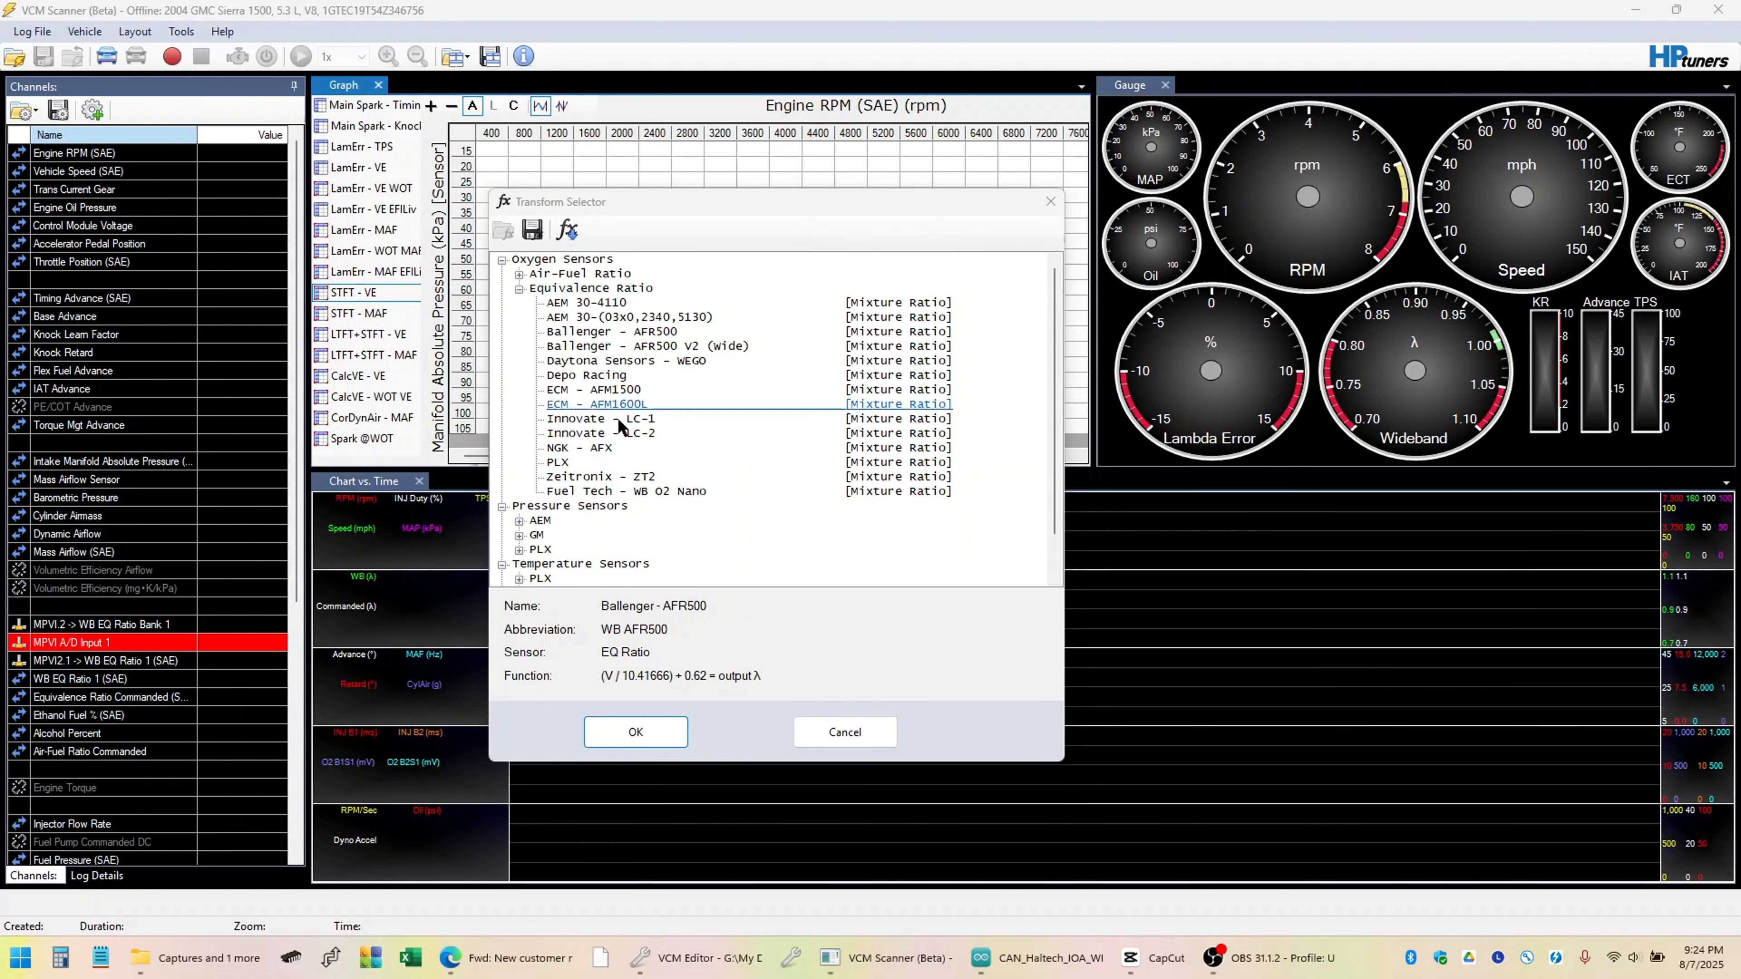
{"action": "left_click", "coordinate": [578, 306]}
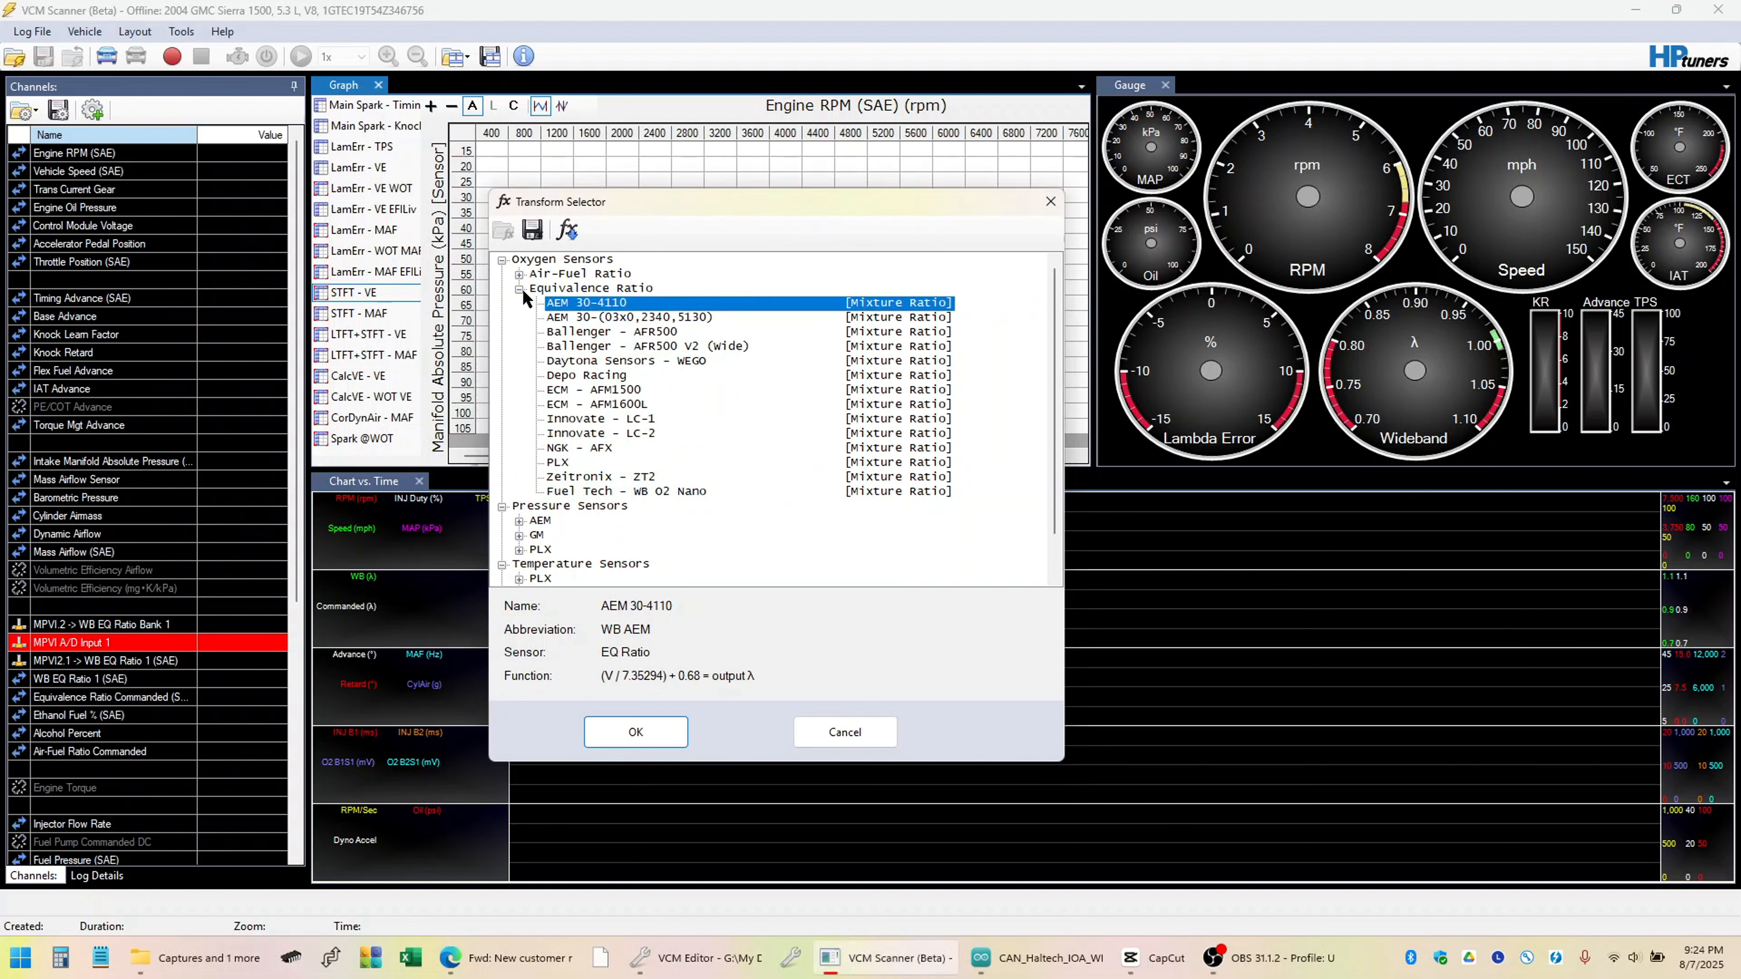
{"action": "left_click", "coordinate": [548, 290]}
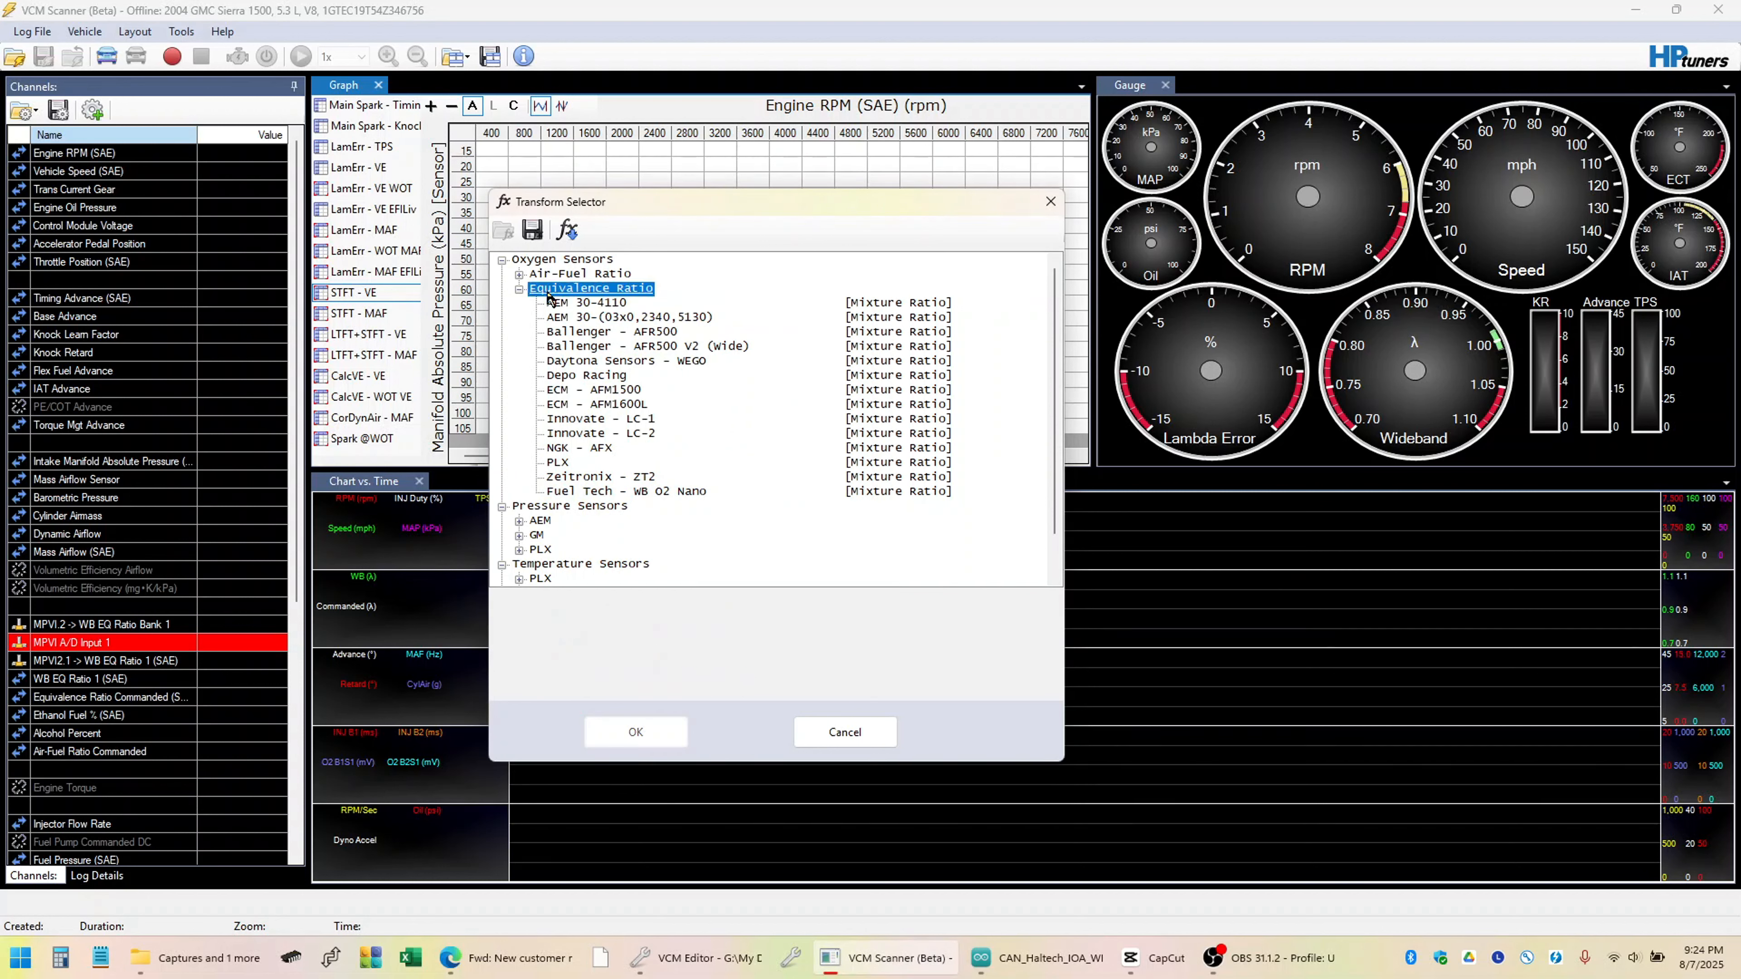
{"action": "left_click", "coordinate": [614, 302]}
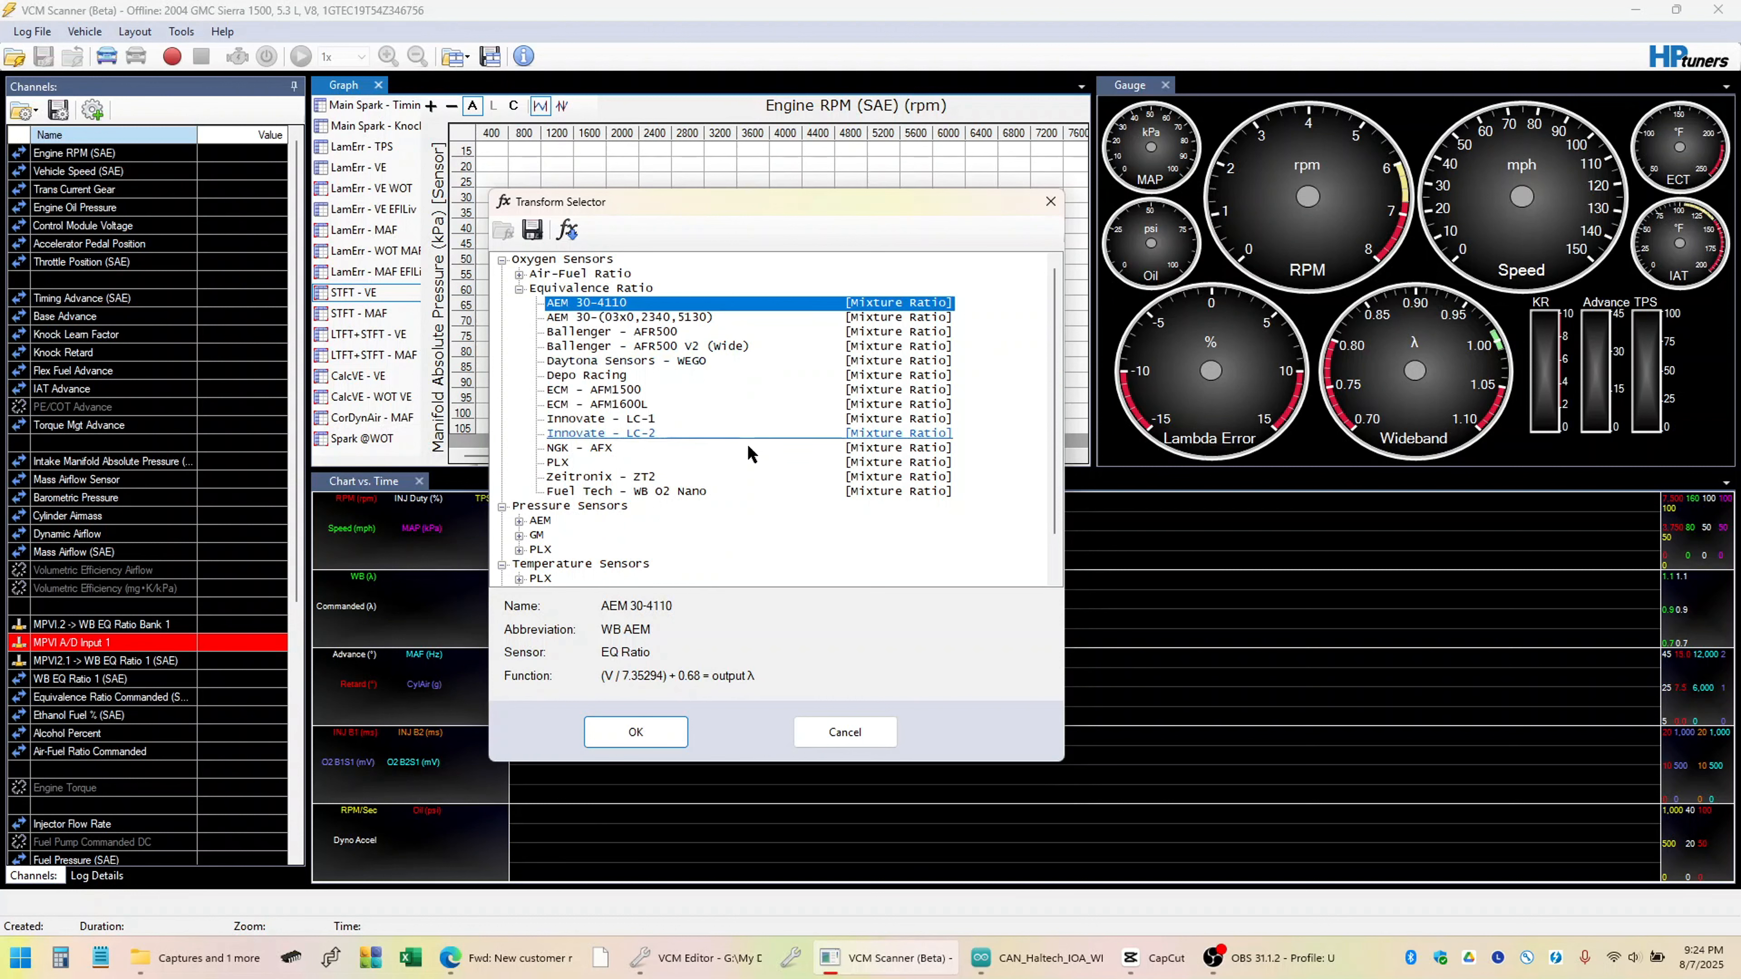
{"action": "left_click", "coordinate": [701, 492]}
{"action": "left_click", "coordinate": [575, 288]}
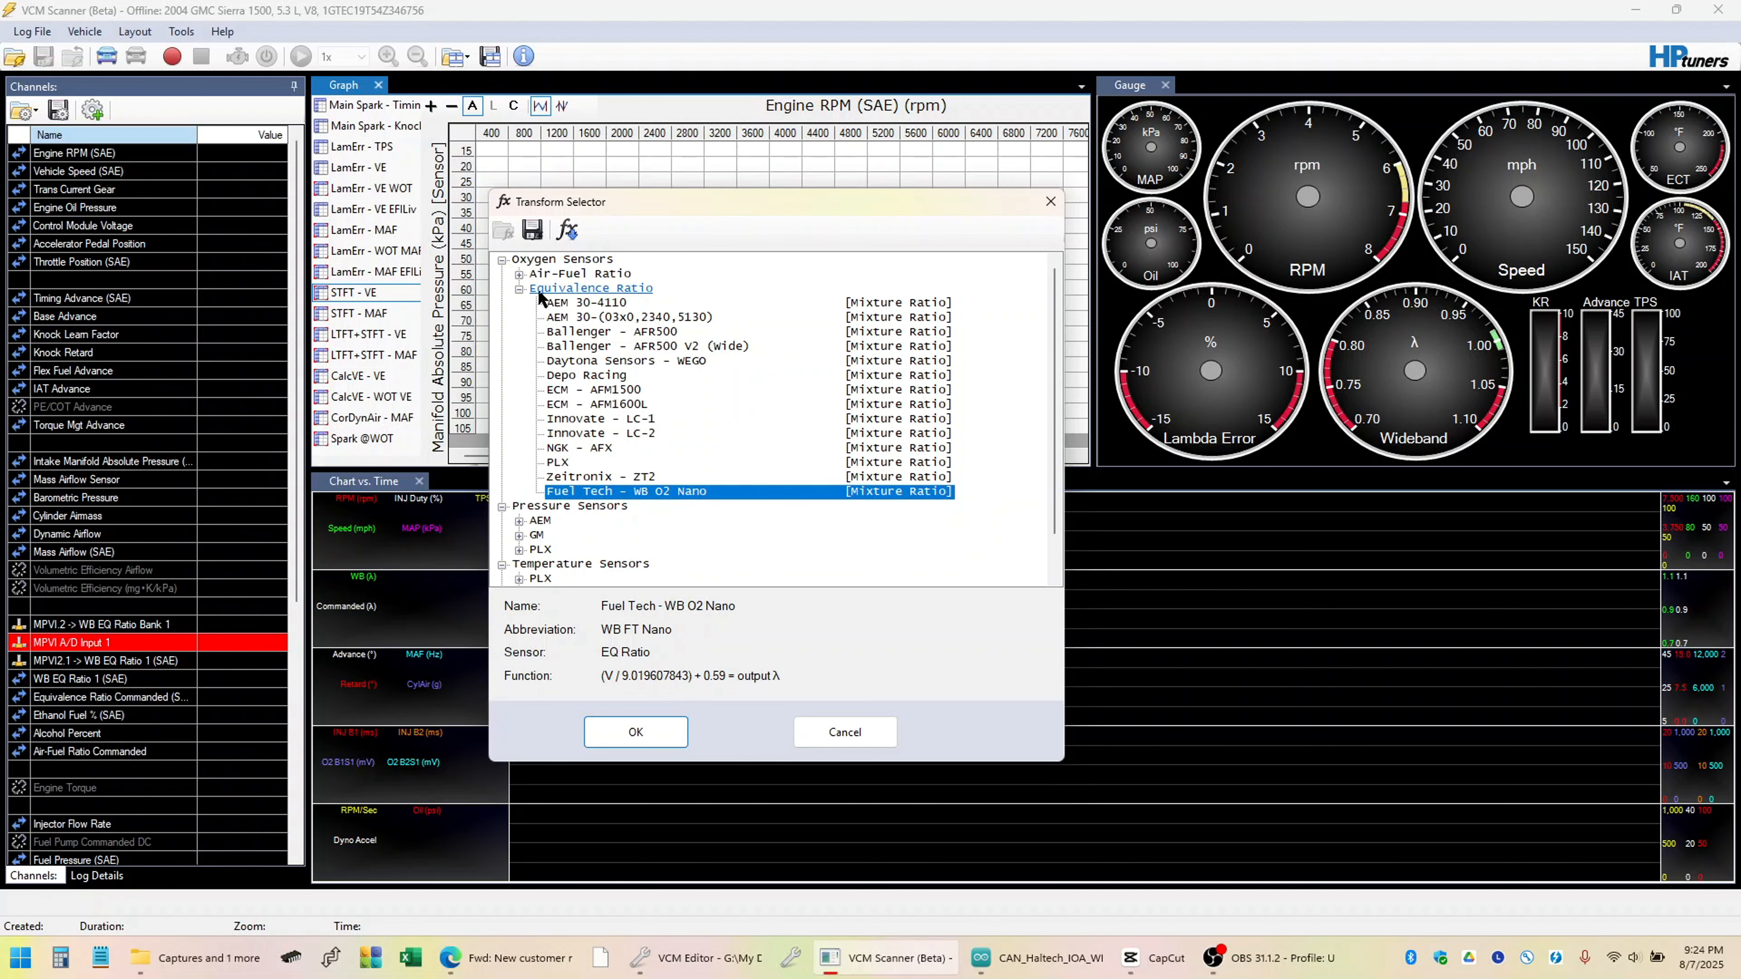
{"action": "left_click", "coordinate": [519, 289]}
{"action": "left_click", "coordinate": [817, 738]}
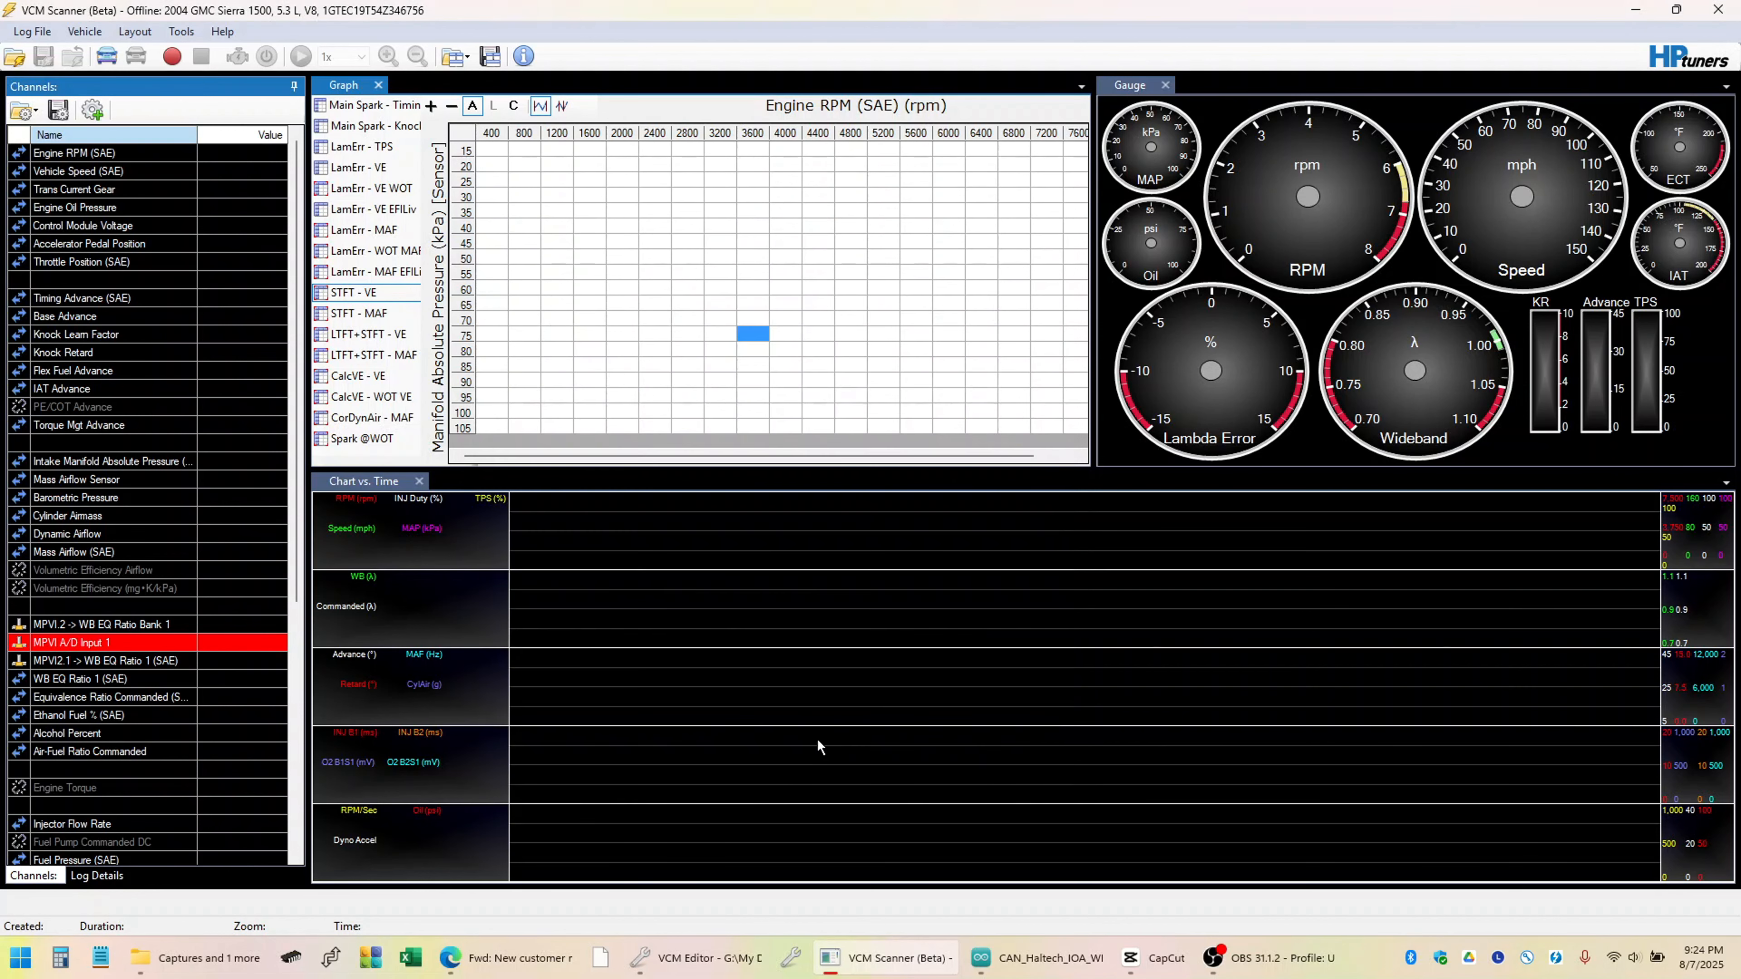
Look up the Pro Link, Pro Link+ A/D inputs among the external MPVI2, MPVI2+, MPVI3 channels without adding any.
{"action": "left_click", "coordinate": [123, 662]}
{"action": "right_click", "coordinate": [122, 664]}
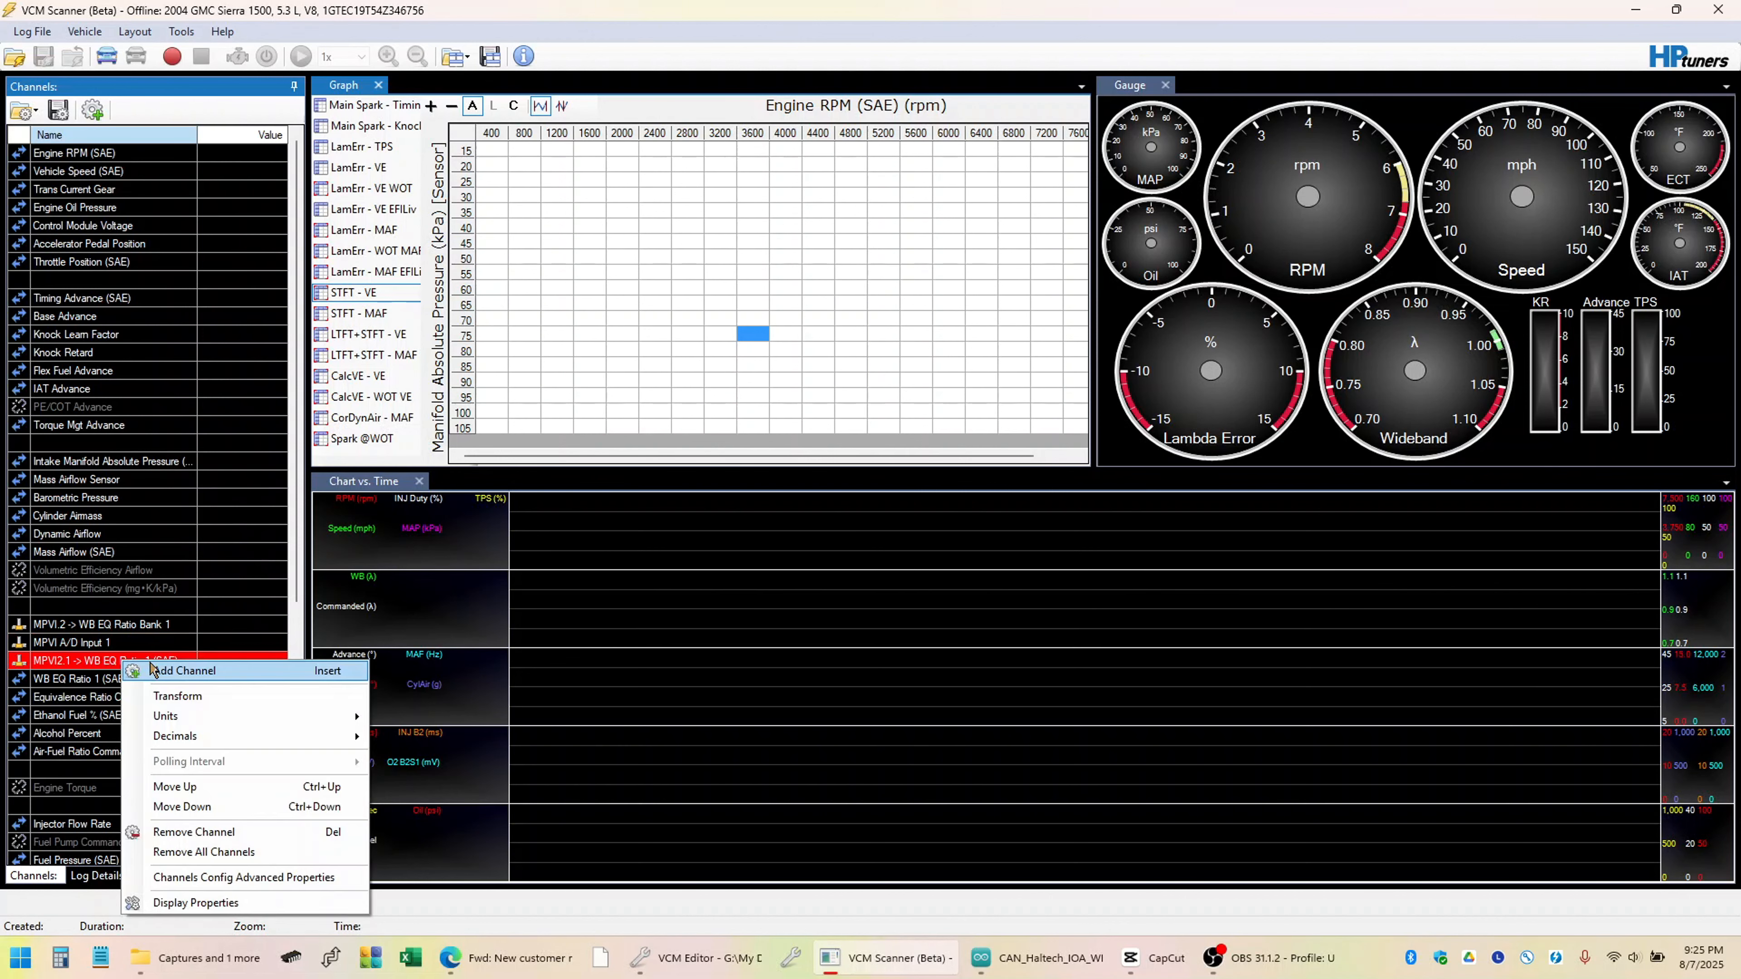
{"action": "left_click", "coordinate": [172, 676]}
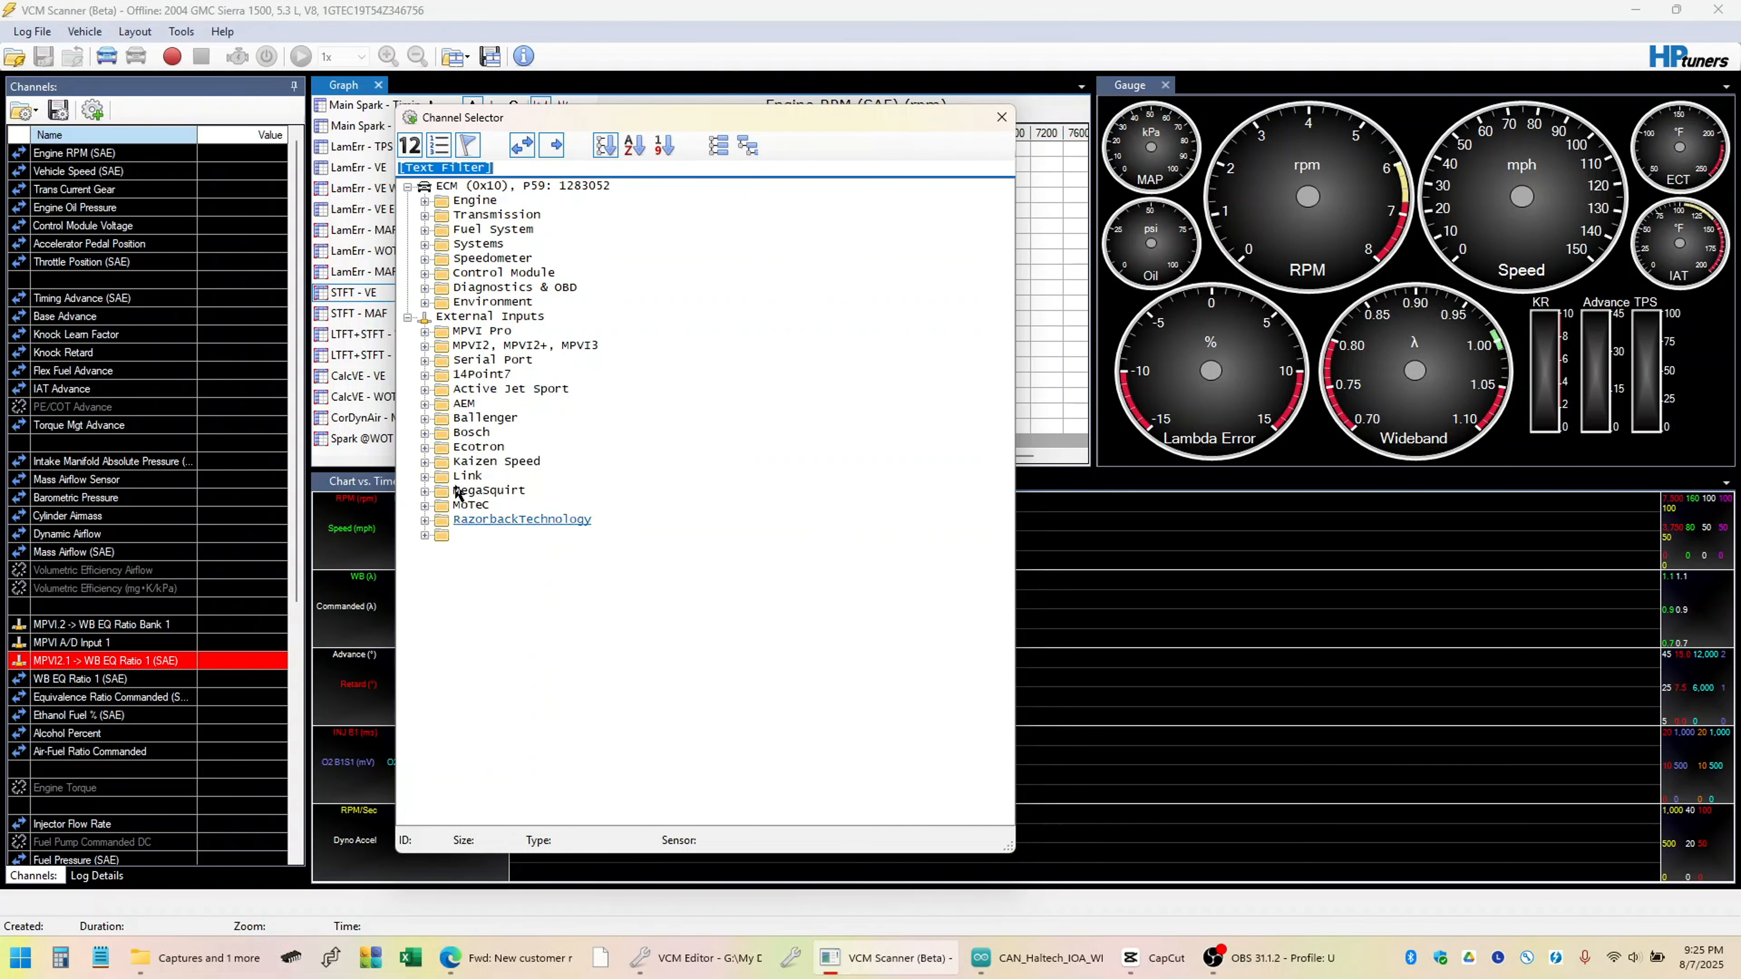
{"action": "left_click", "coordinate": [424, 345]}
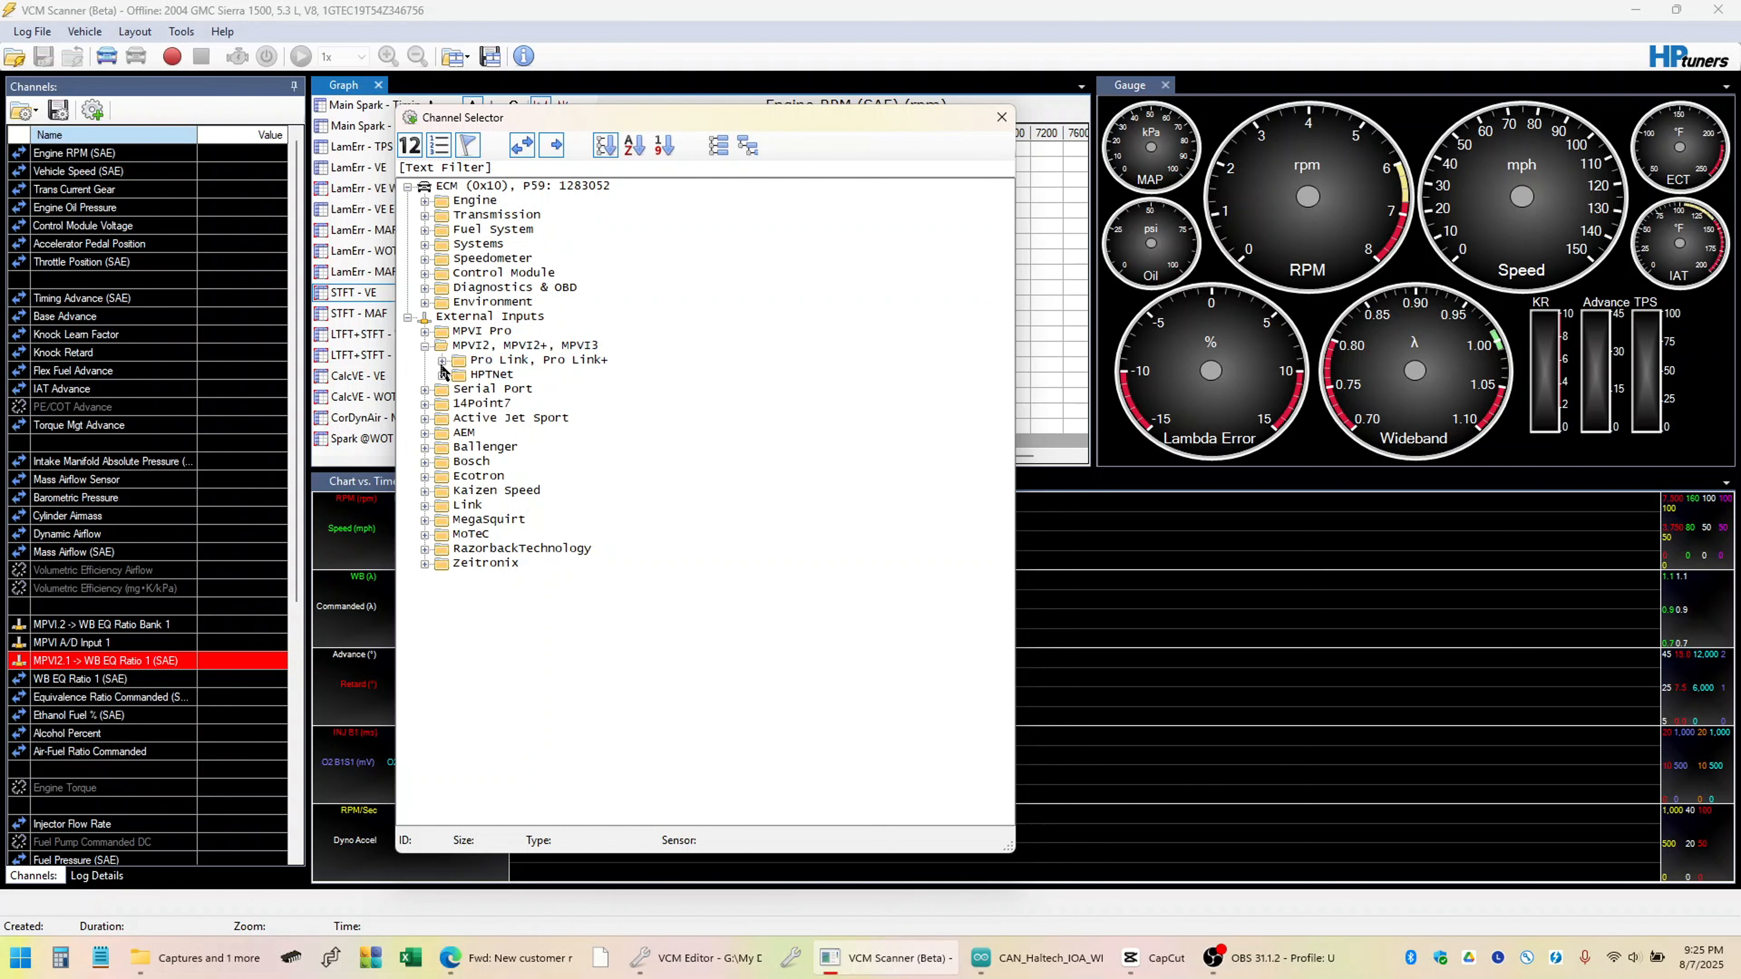
{"action": "left_click", "coordinate": [442, 361]}
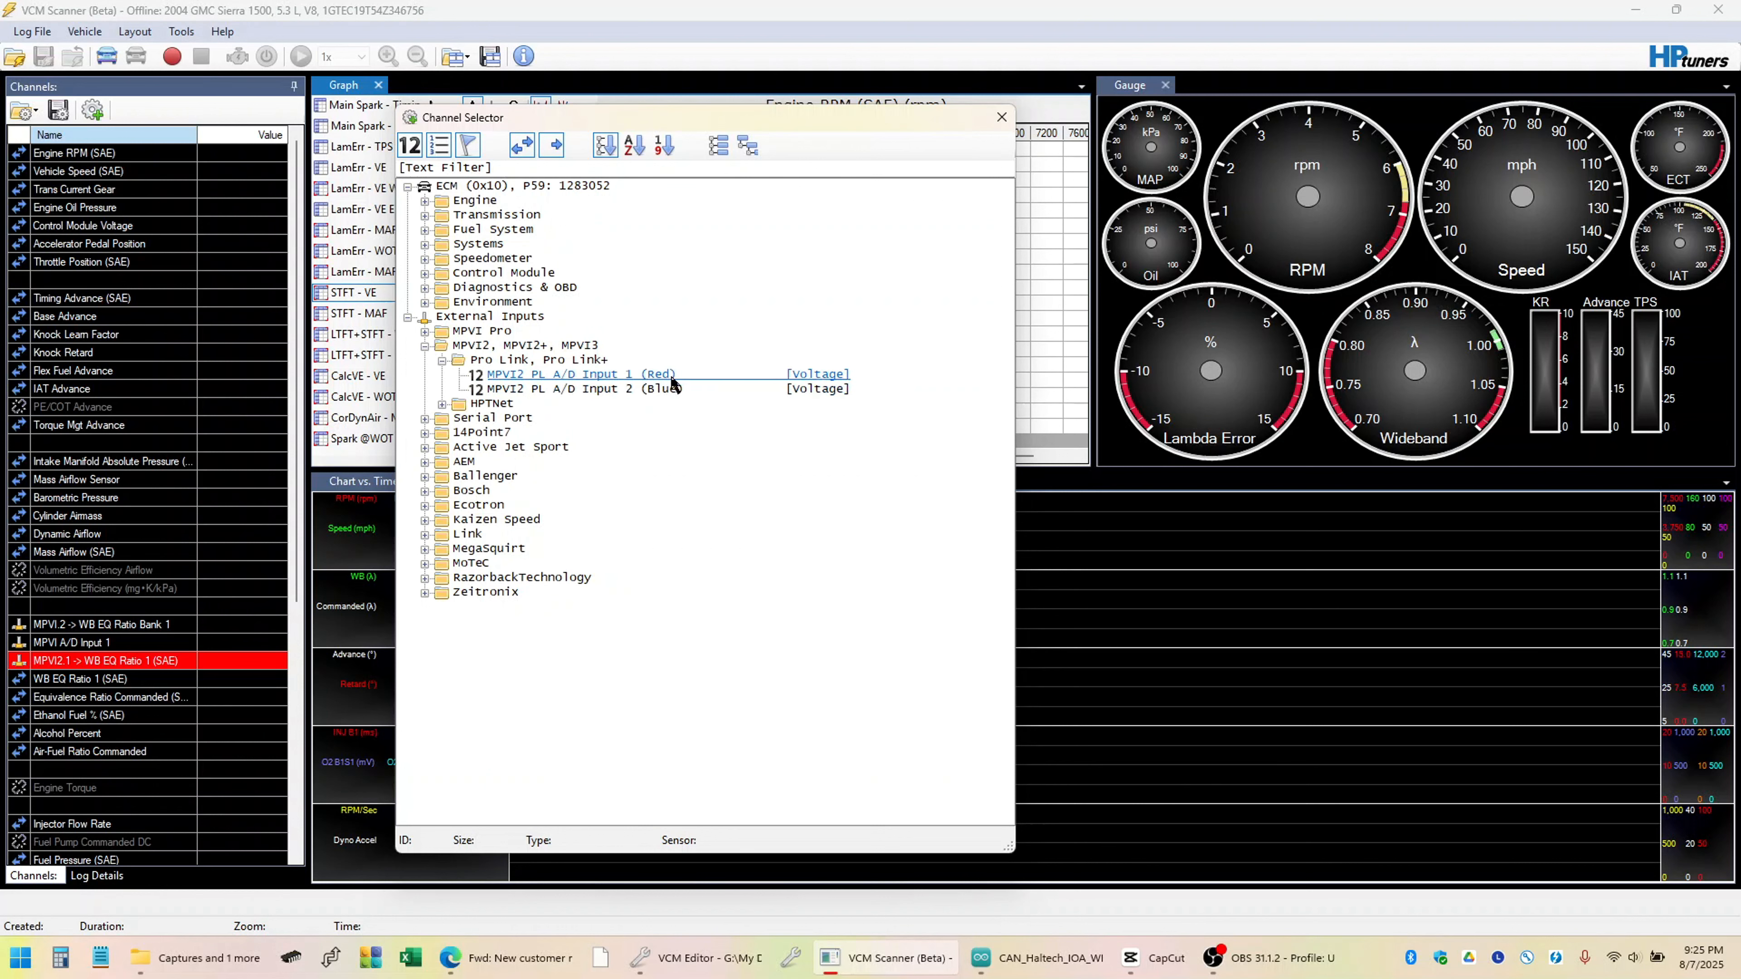
{"action": "left_click", "coordinate": [665, 391]}
{"action": "left_click", "coordinate": [655, 377]}
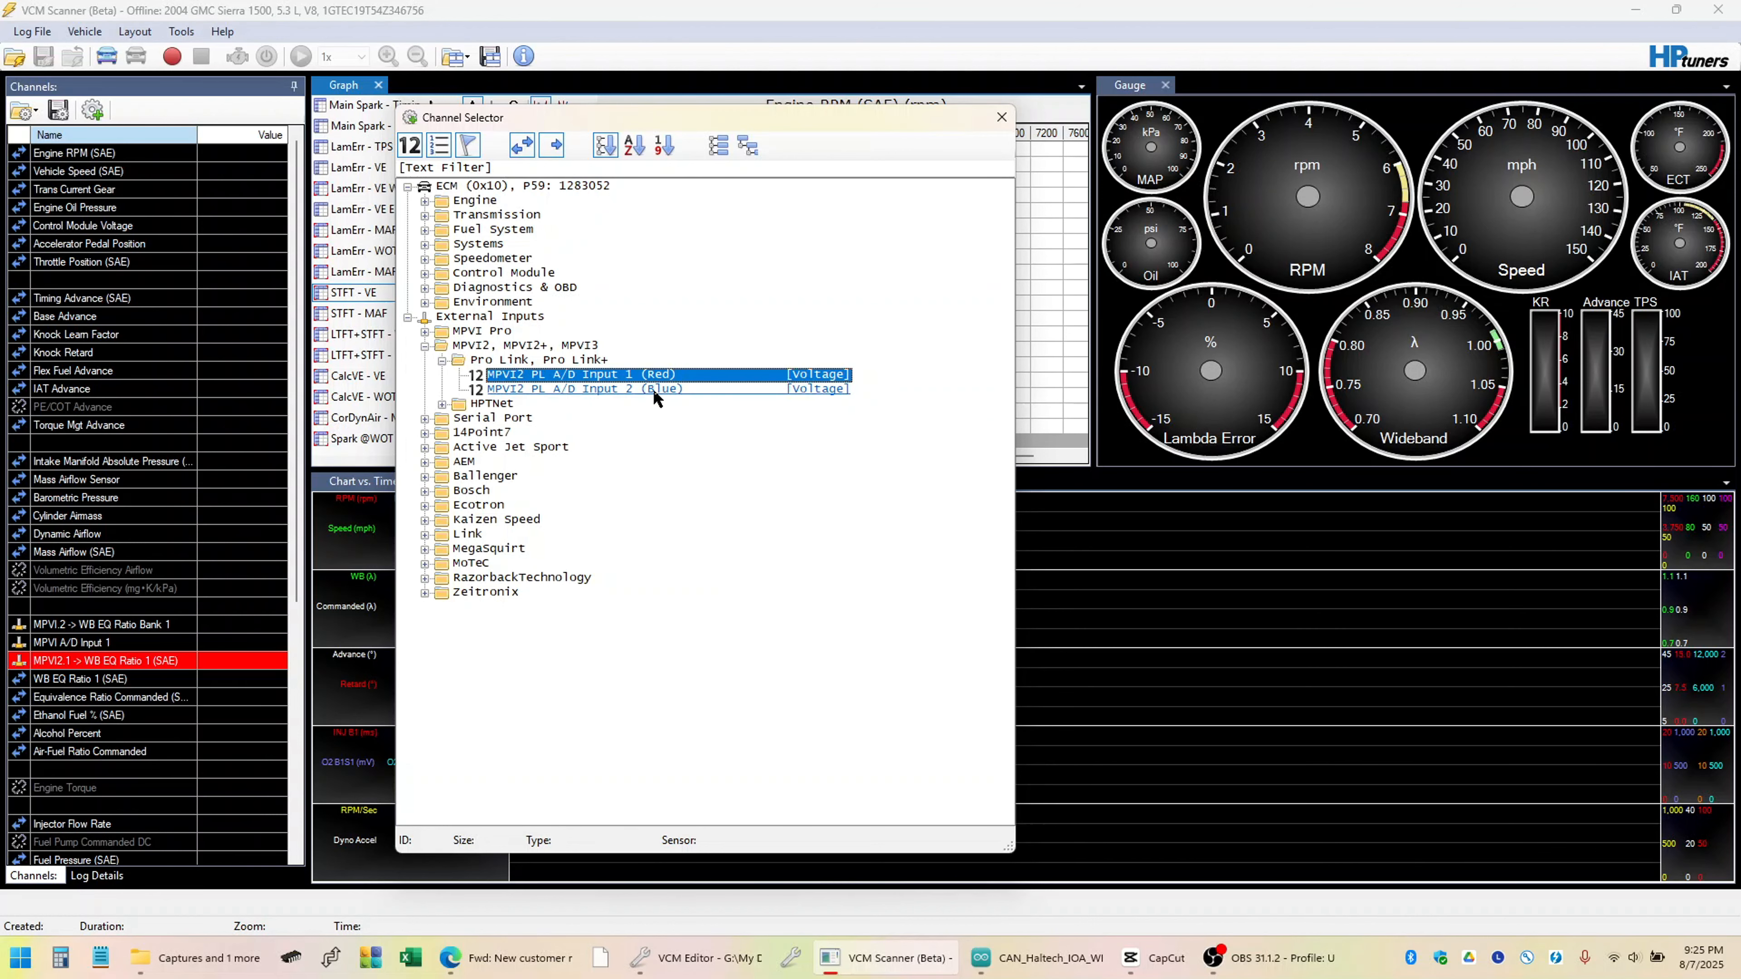
{"action": "left_click", "coordinate": [1002, 117]}
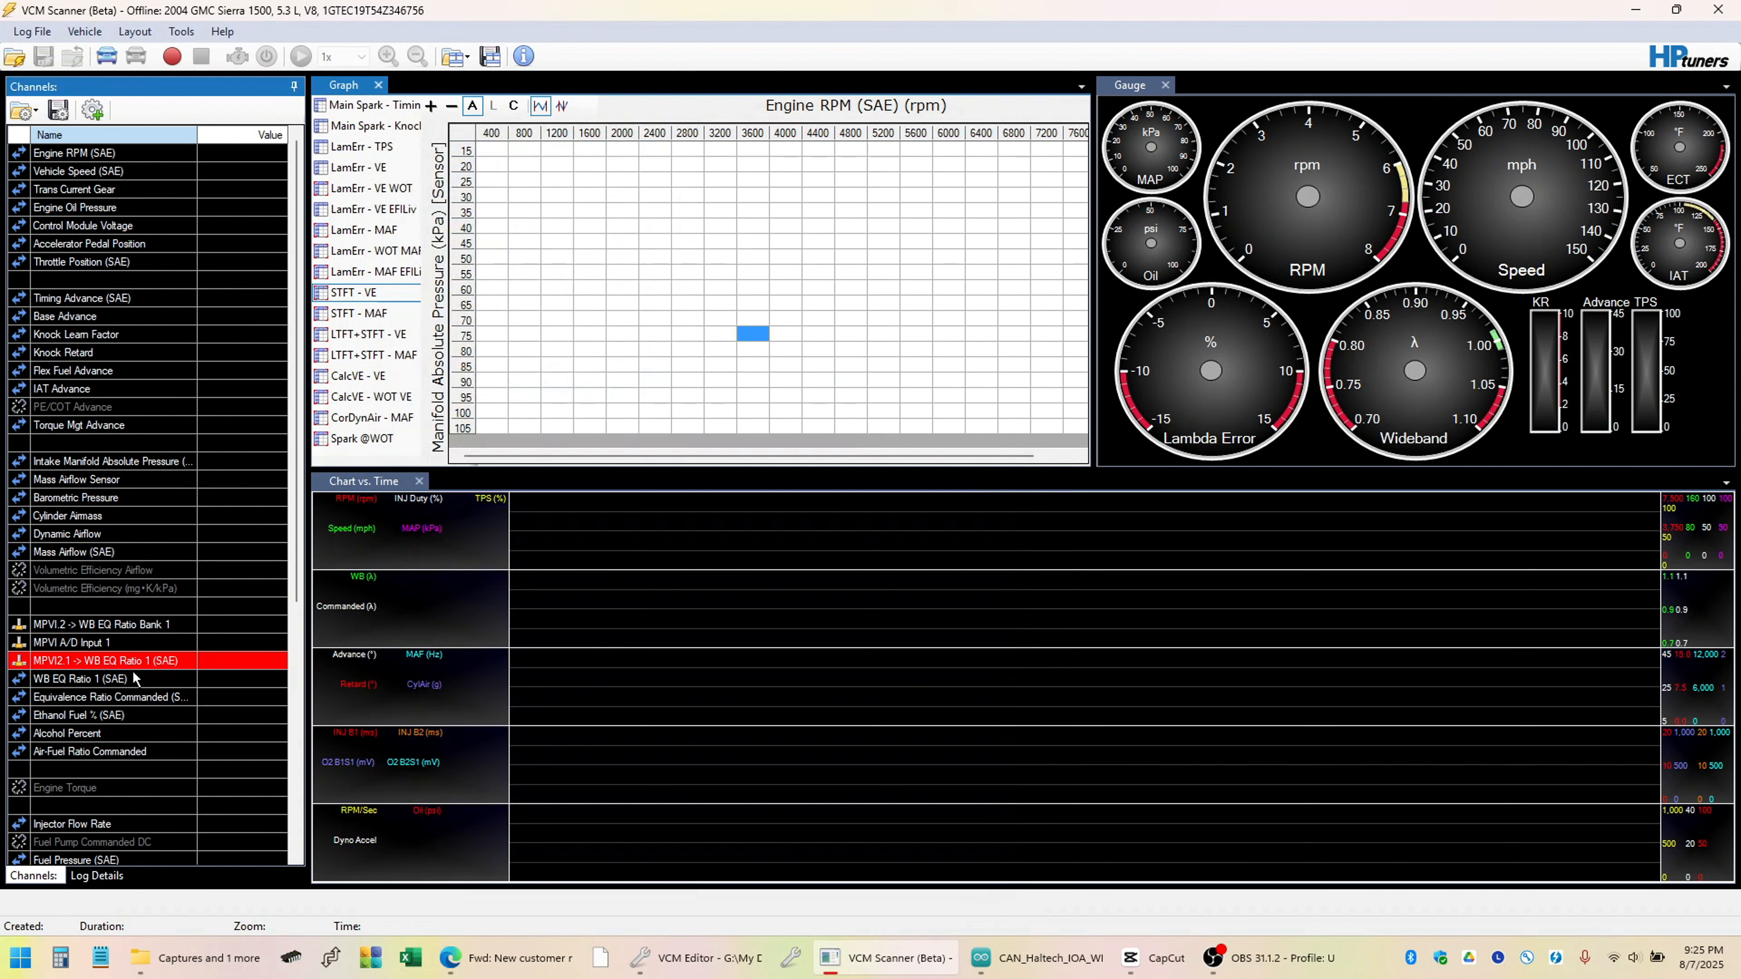
View the MPVI2.1 -> WB EQ Ratio 1 (SAE) channel's transform and the Equivalence Ratio sensor list, leaving the transform unmodified.
{"action": "left_click", "coordinate": [130, 626]}
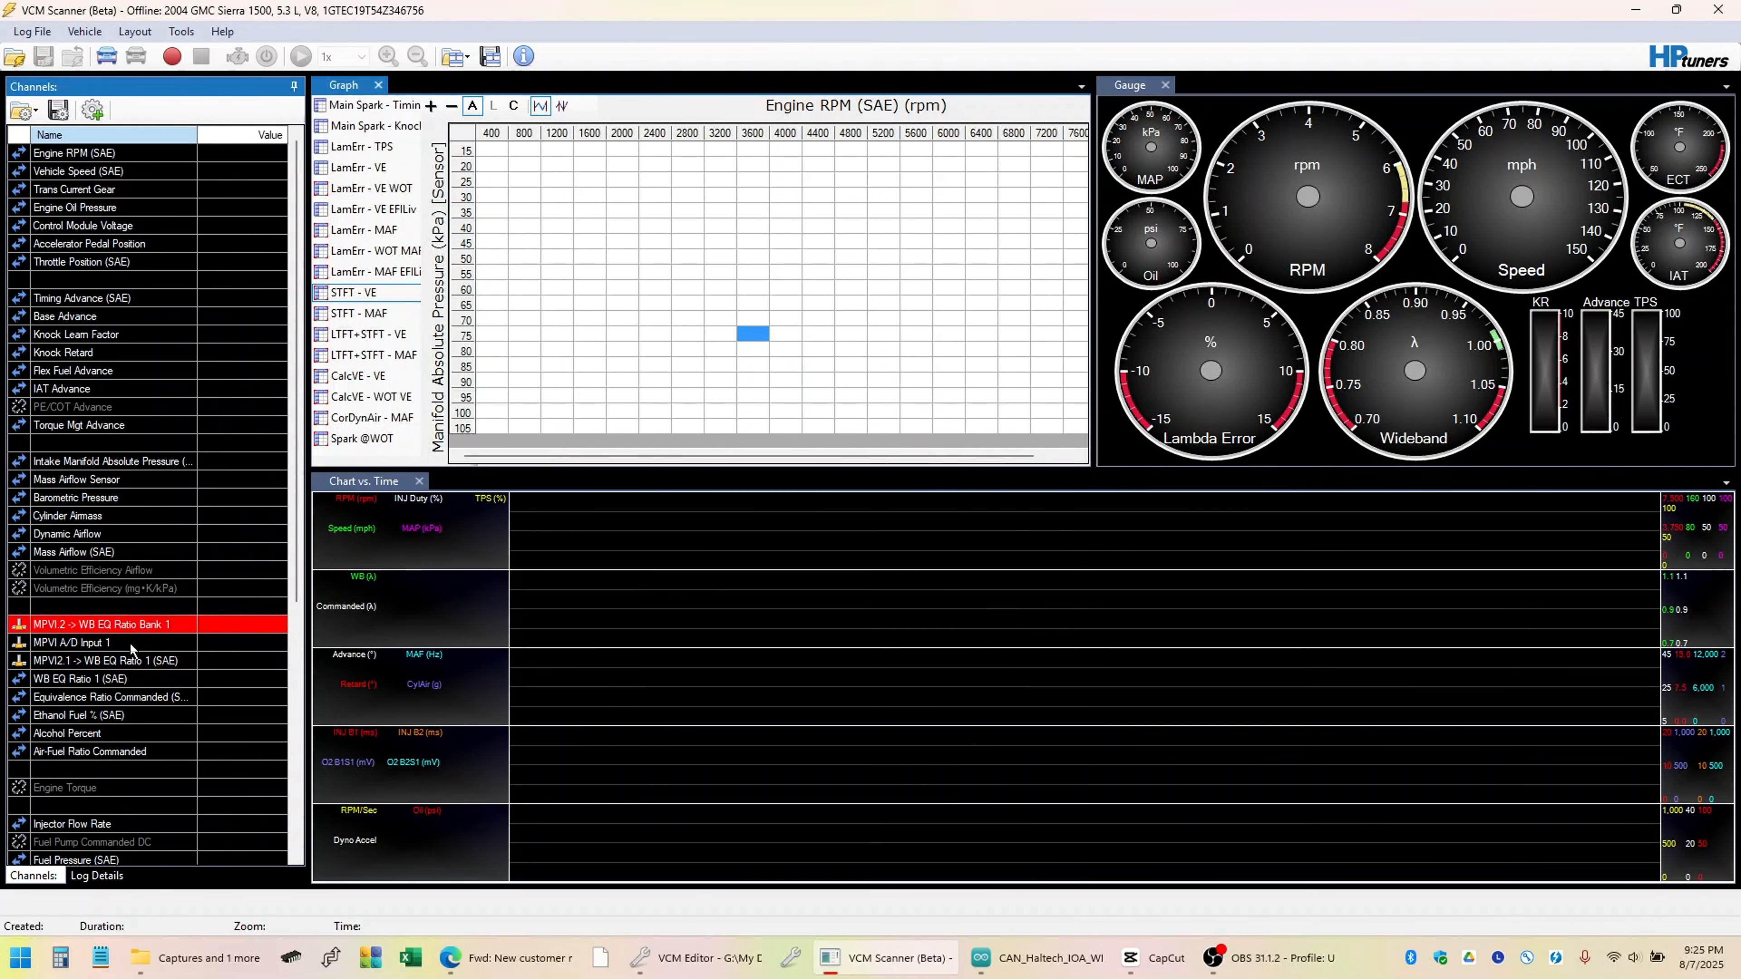
{"action": "right_click", "coordinate": [130, 662]}
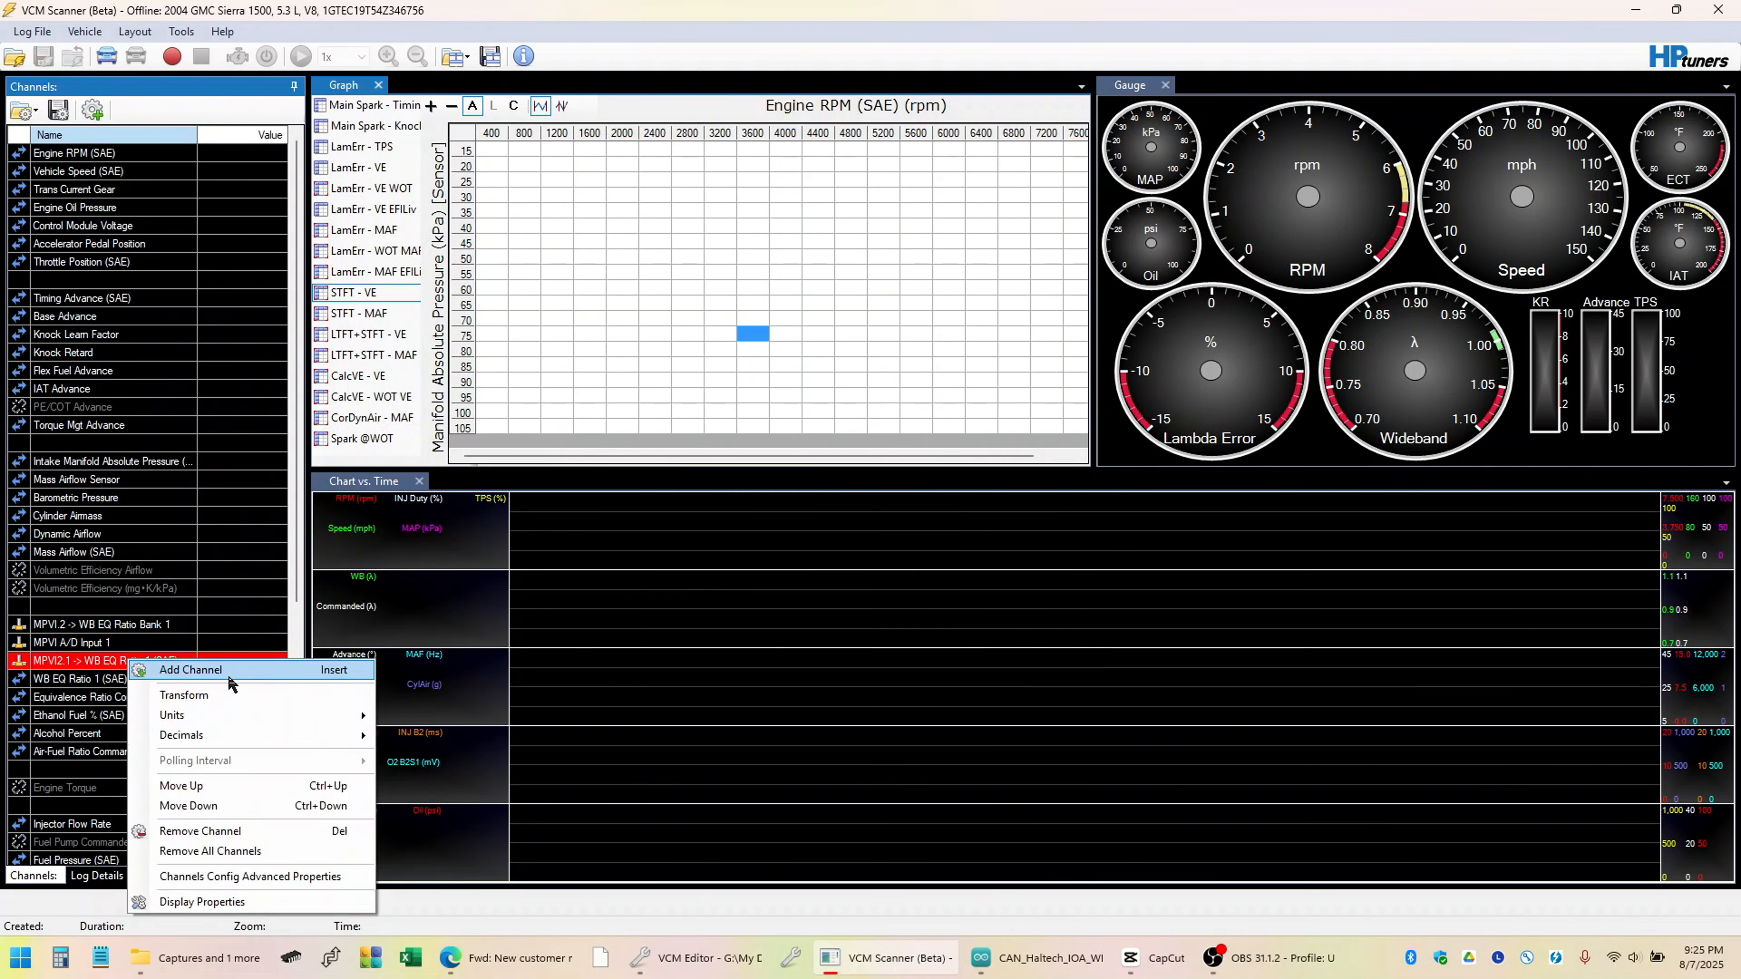
{"action": "left_click", "coordinate": [185, 695]}
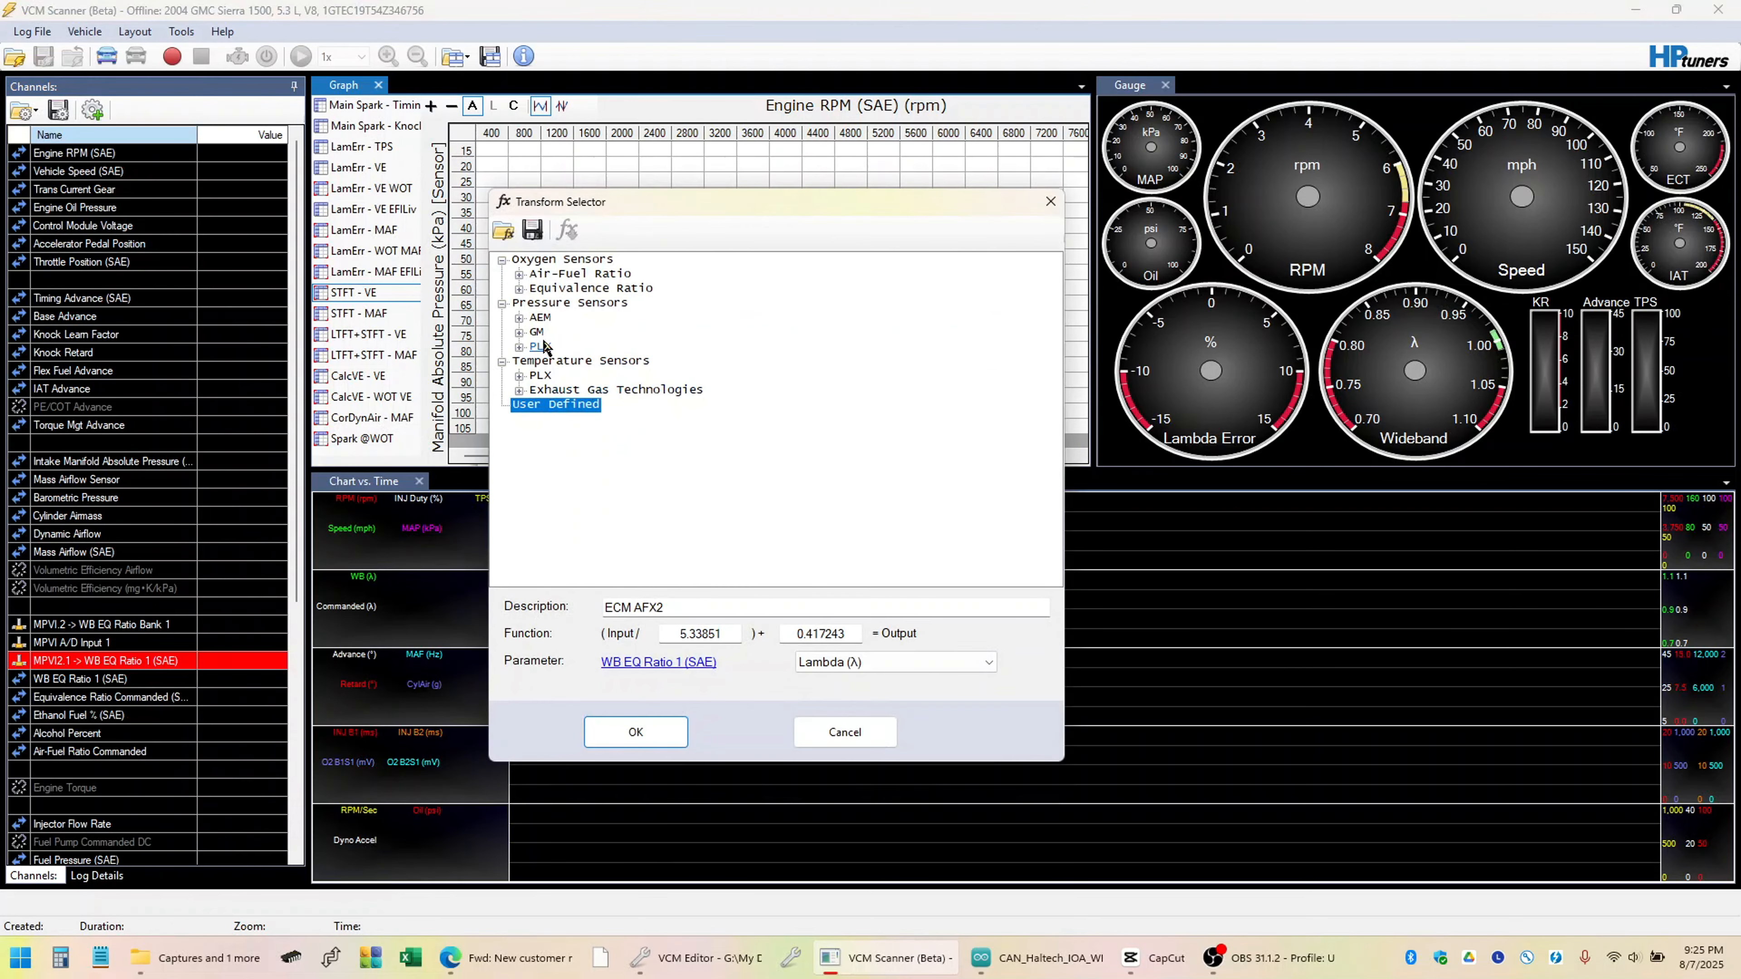
{"action": "left_click", "coordinate": [520, 288]}
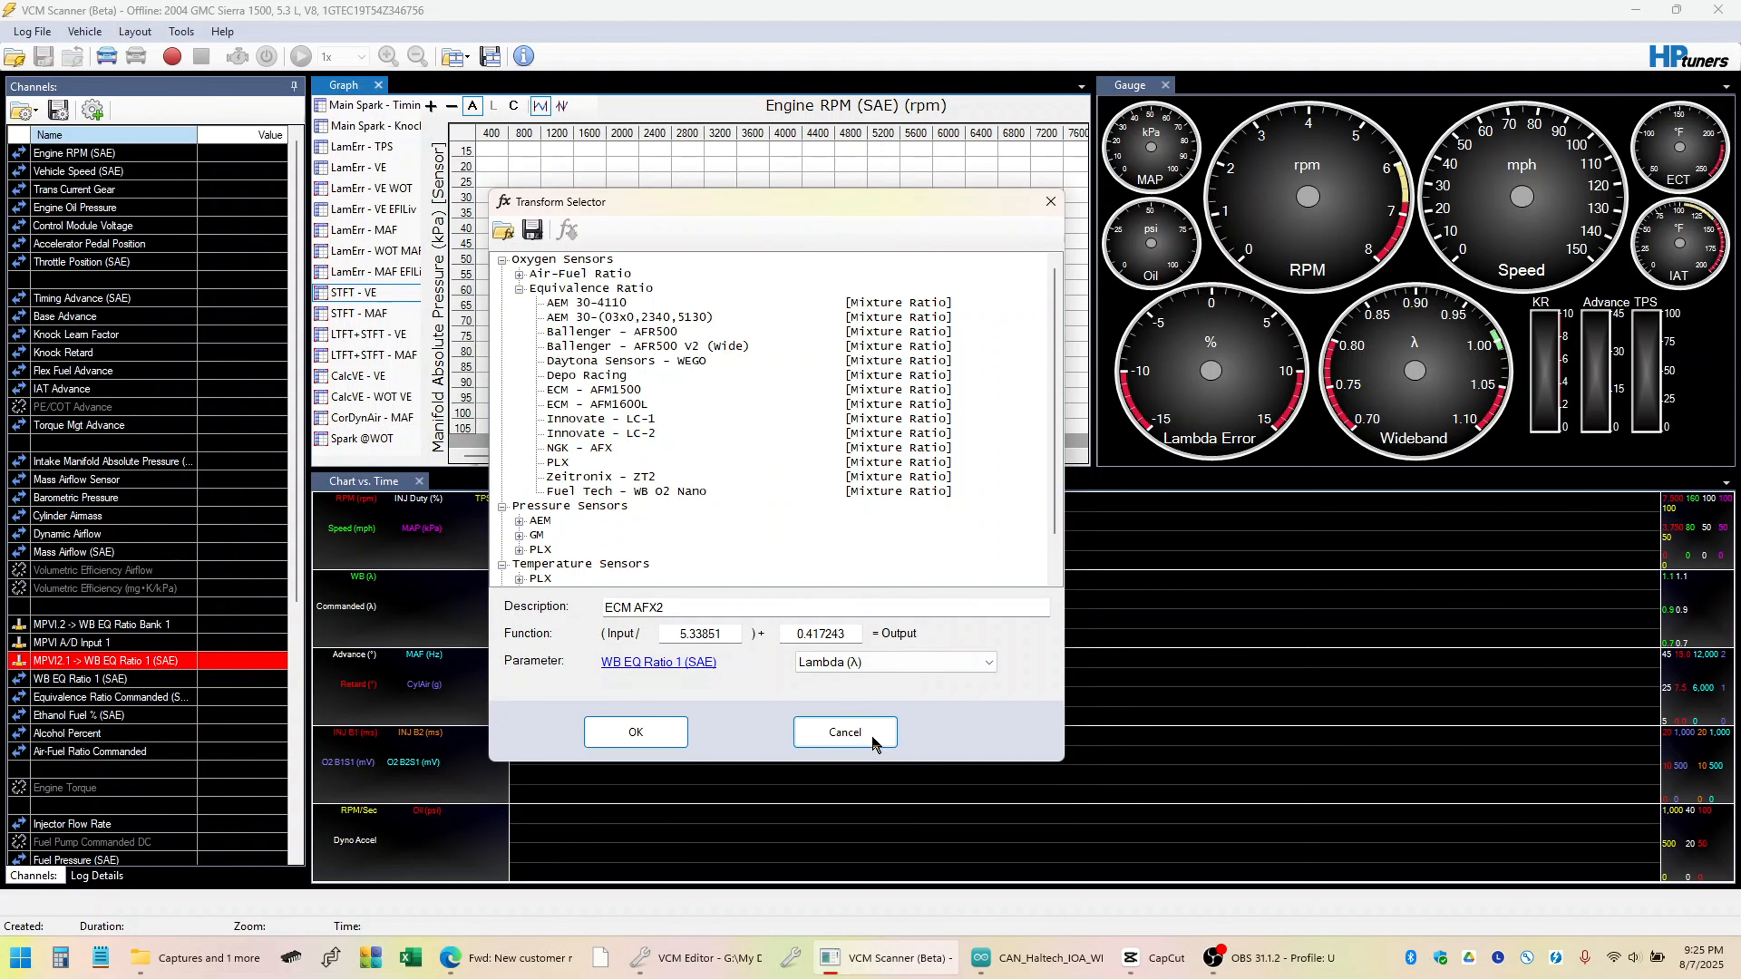
{"action": "left_click", "coordinate": [845, 732]}
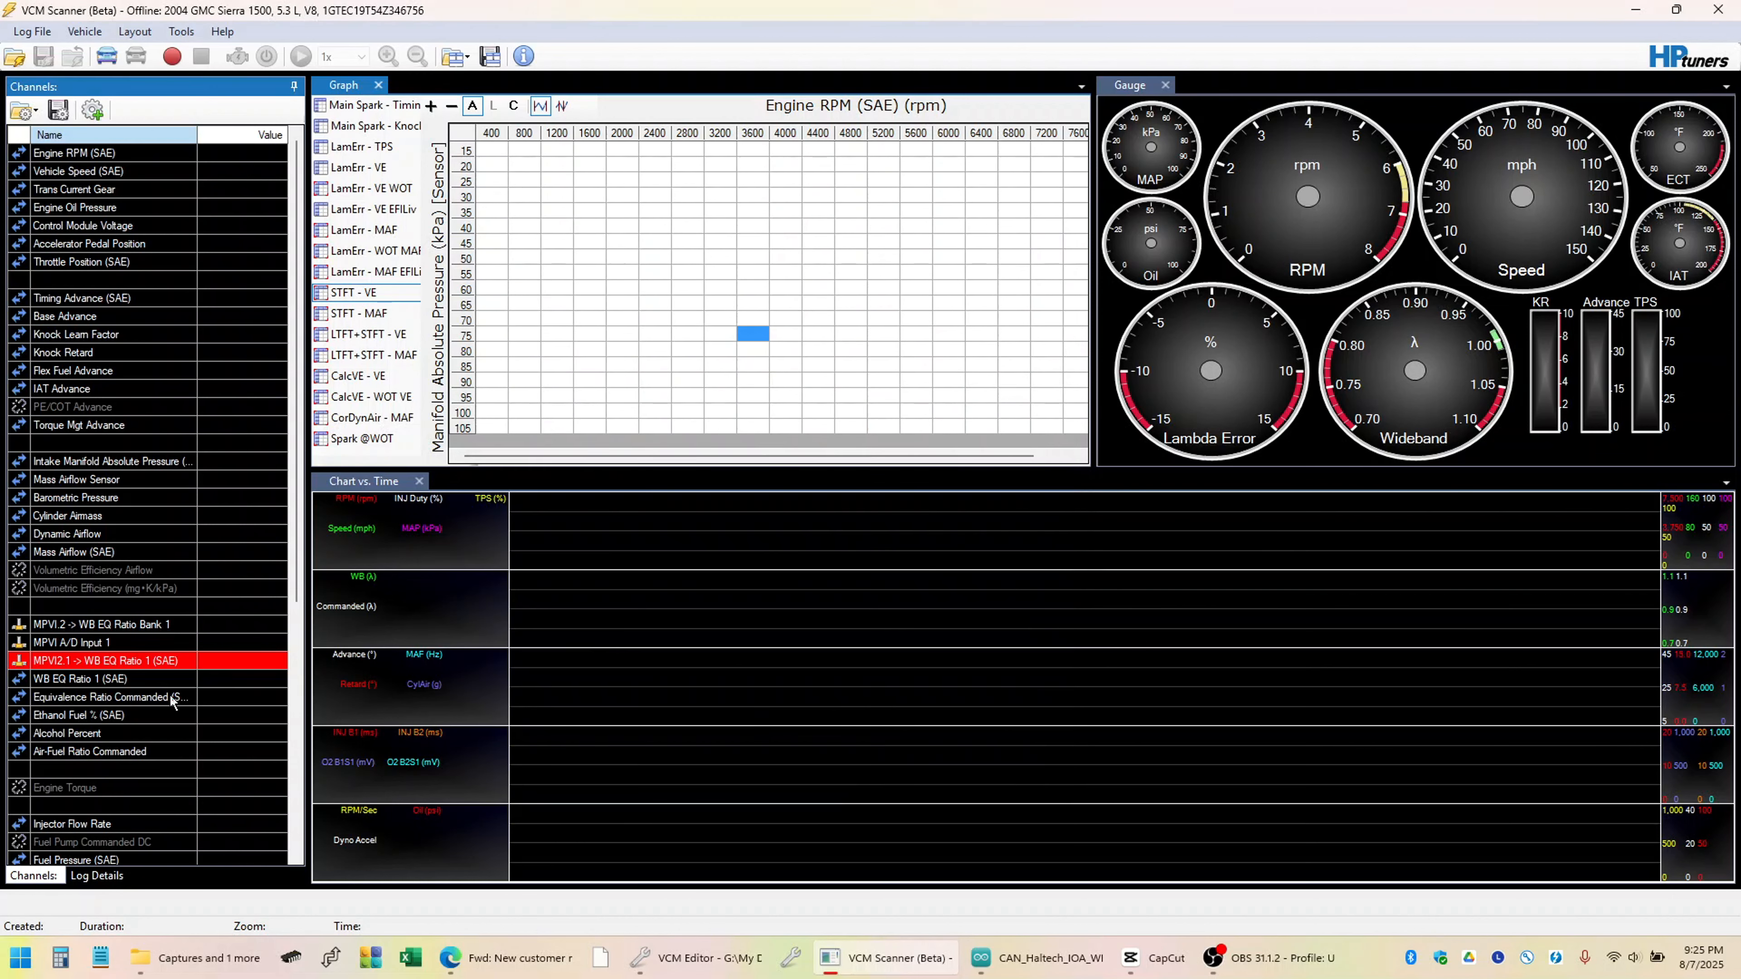
Review the four wideband channel entries from MPVI.2 -> WB EQ Ratio Bank 1 through WB EQ Ratio 1 (SAE).
{"action": "left_click", "coordinate": [125, 680], "text": "shift"}
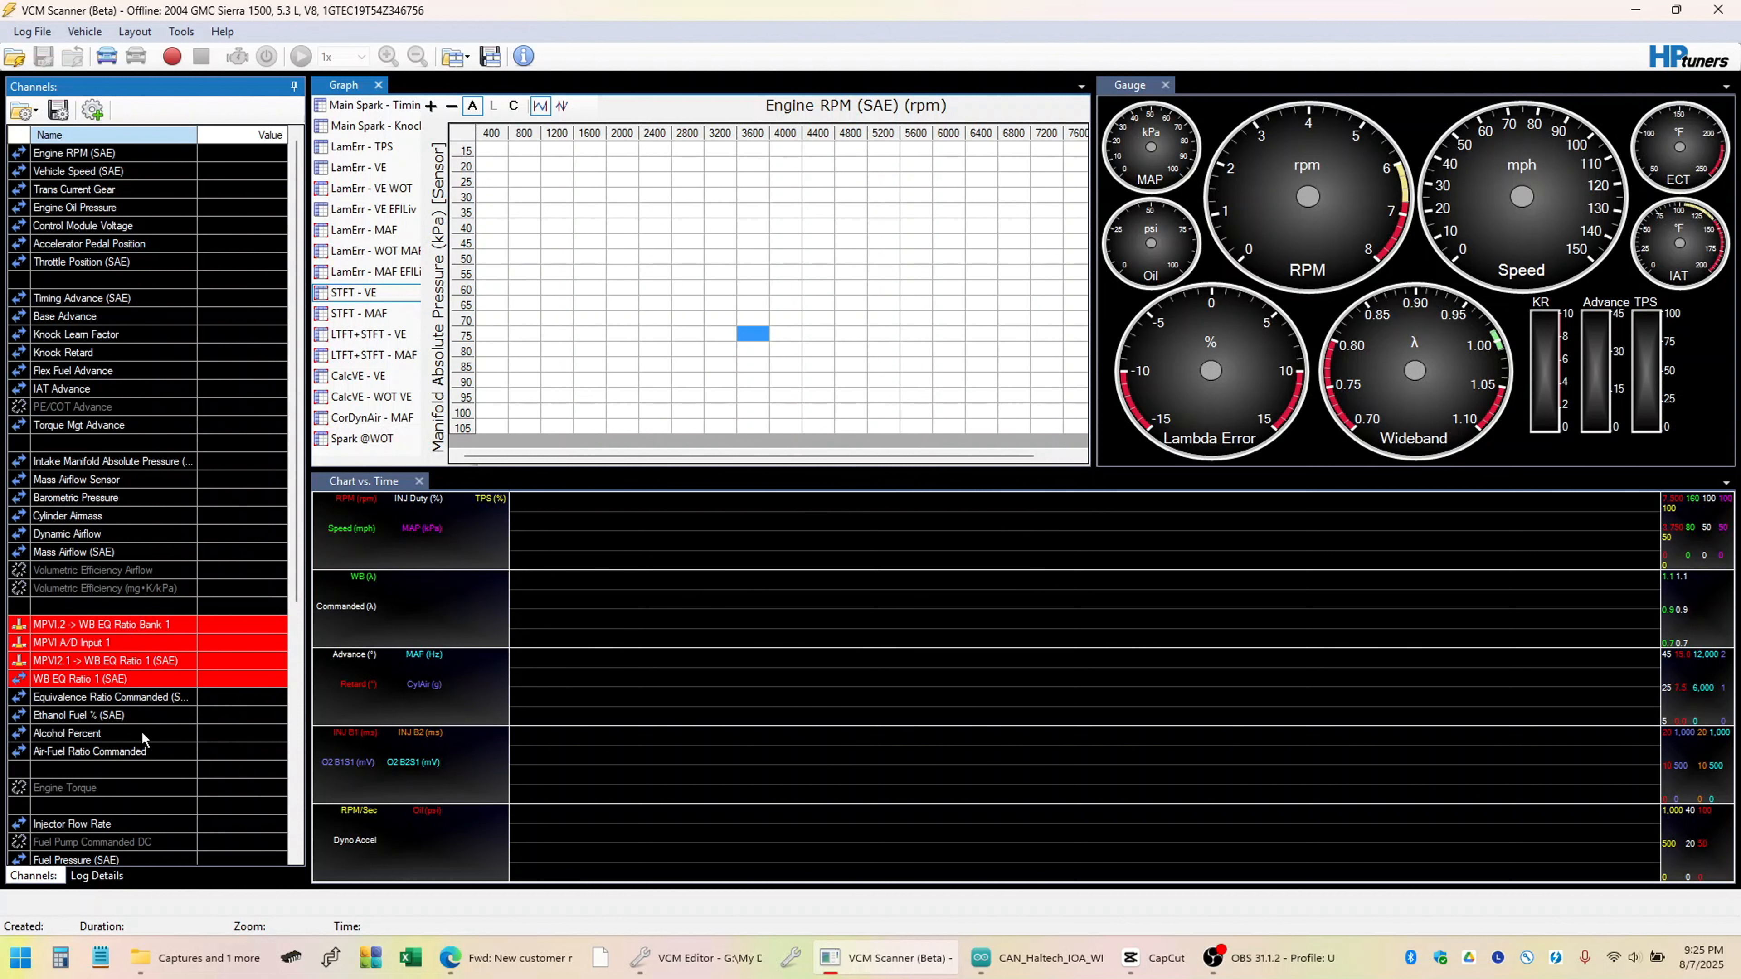
{"action": "left_click", "coordinate": [163, 637]}
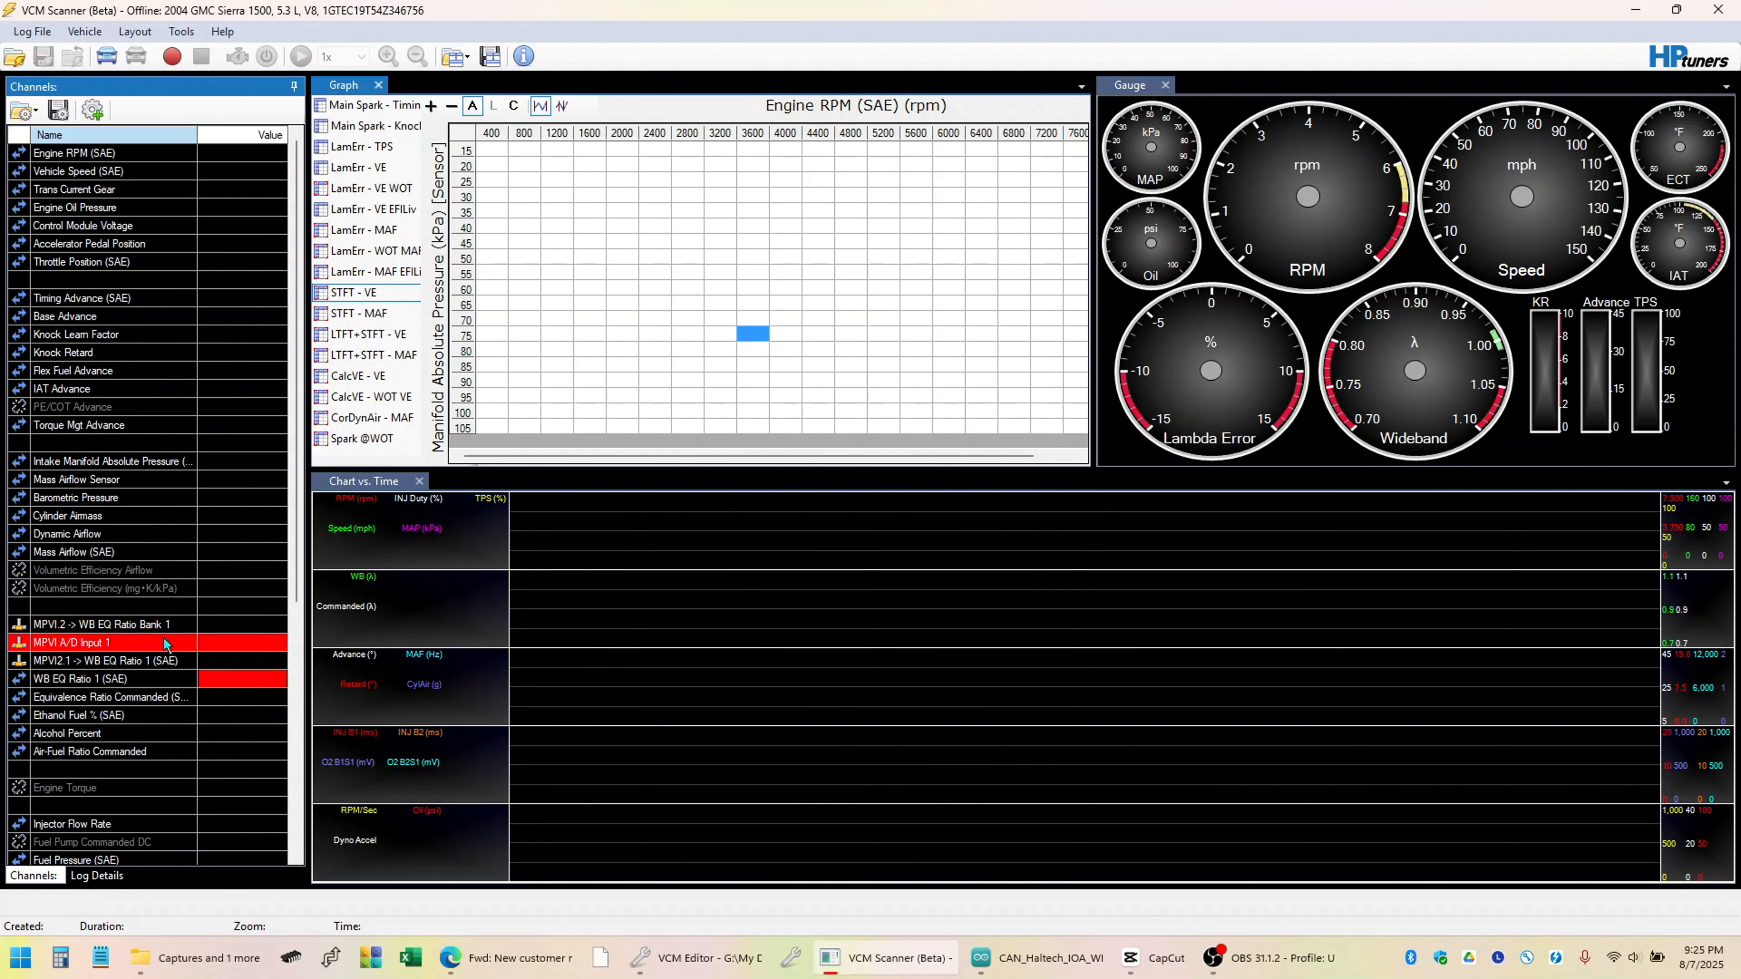
{"action": "left_click", "coordinate": [168, 623]}
{"action": "left_click", "coordinate": [166, 648]}
{"action": "left_click", "coordinate": [169, 665]}
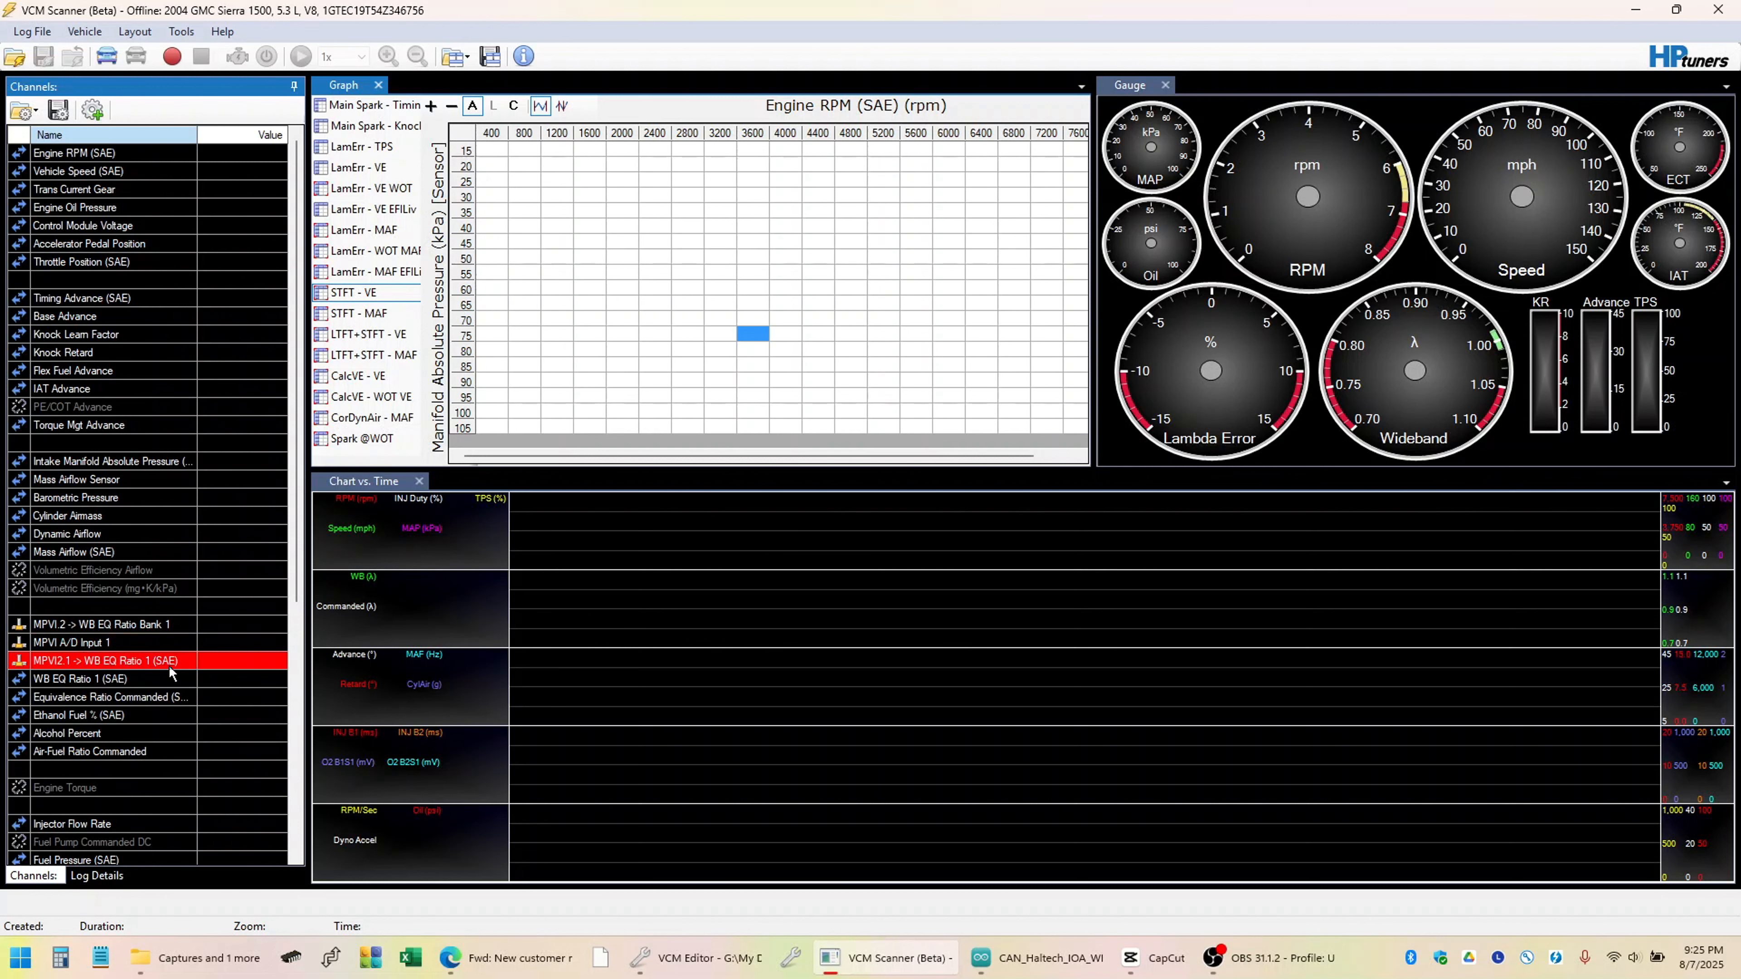
{"action": "left_click", "coordinate": [170, 676]}
{"action": "left_click", "coordinate": [173, 660]}
{"action": "left_click", "coordinate": [177, 639]}
{"action": "key", "text": "Up"}
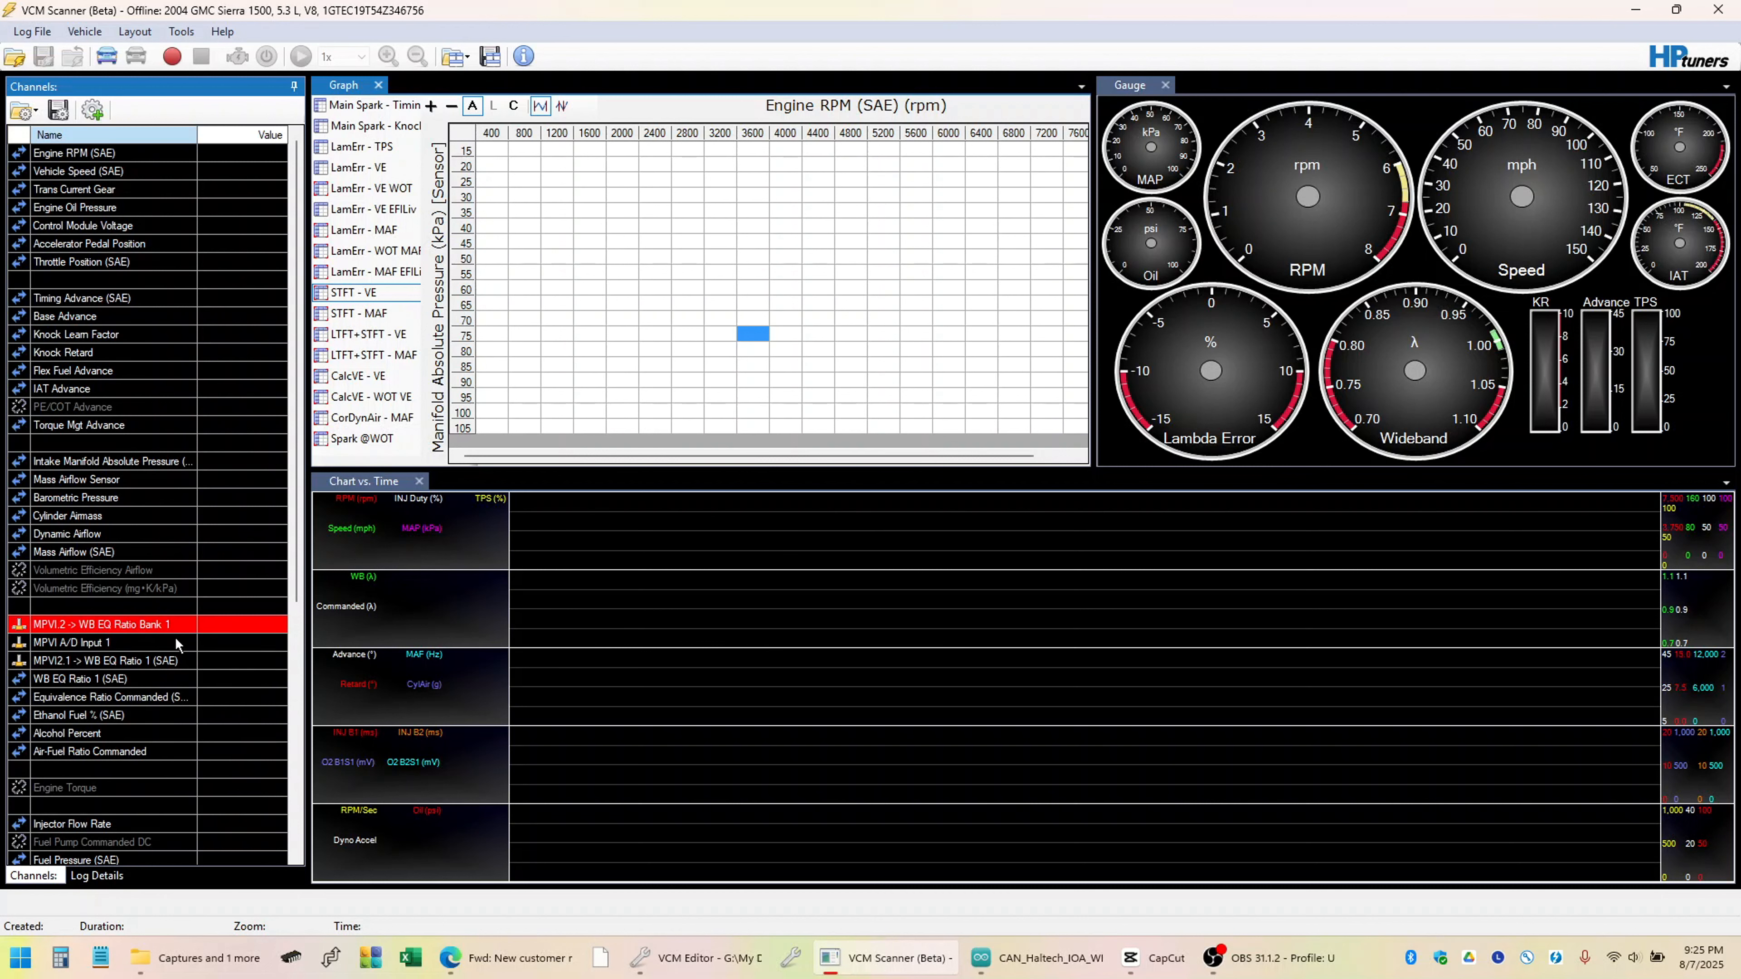
{"action": "key", "text": "Down"}
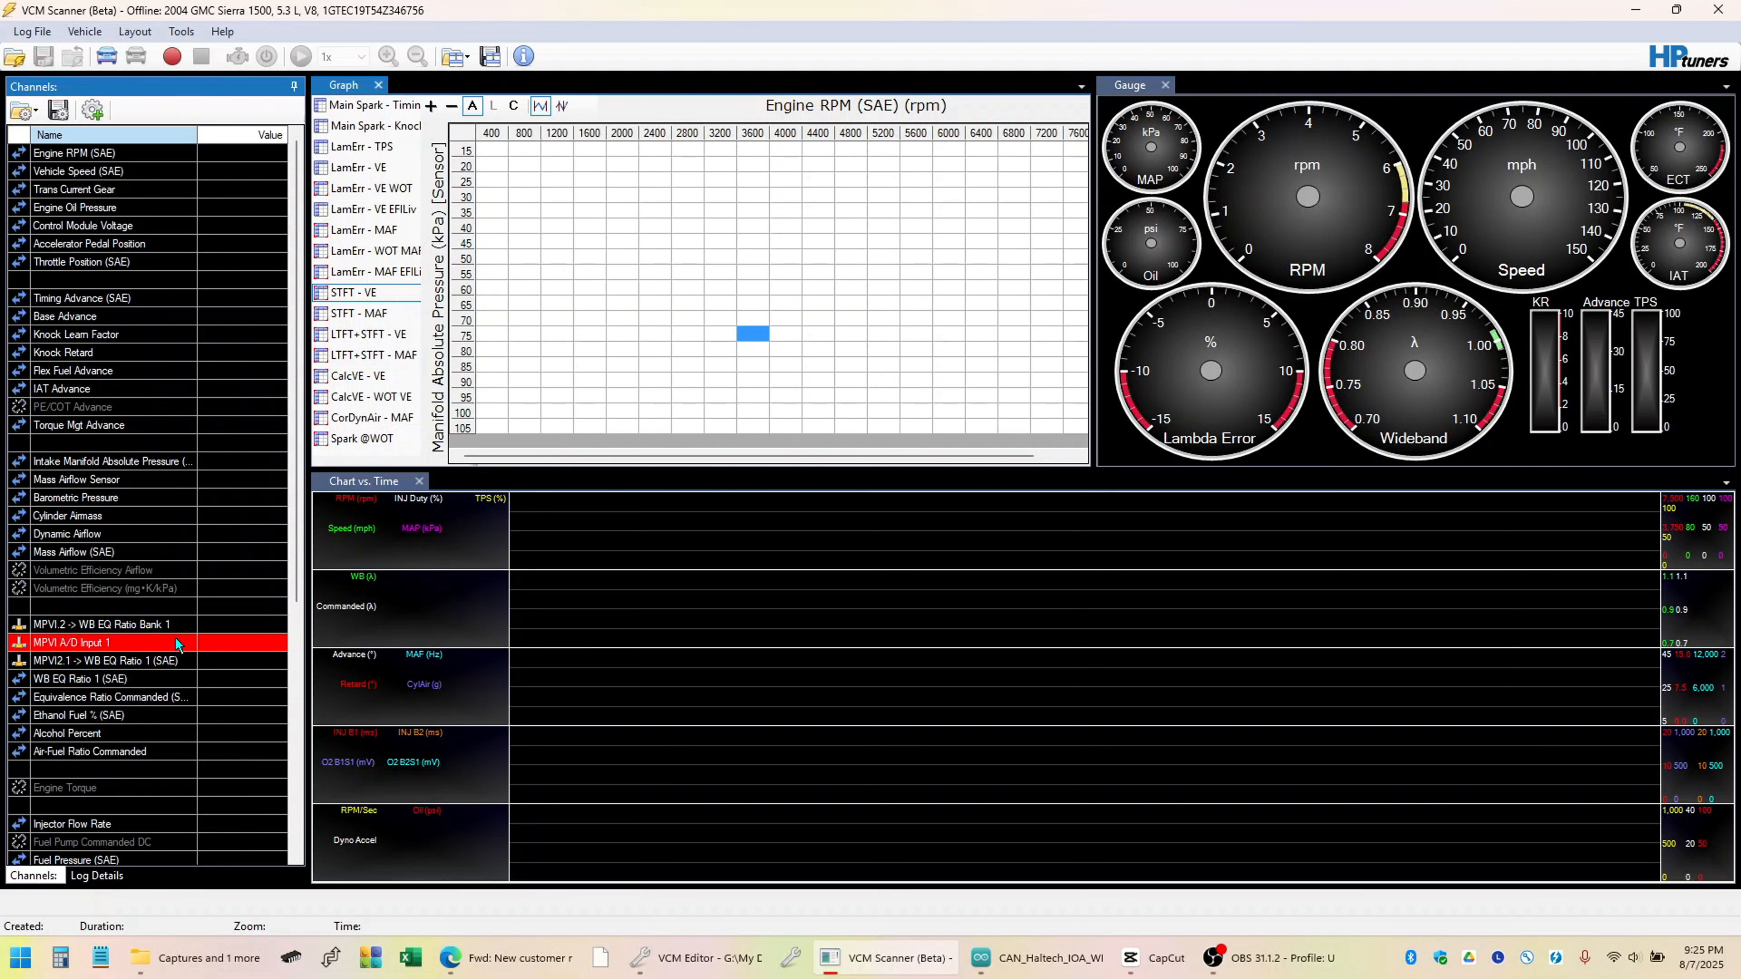
{"action": "left_click", "coordinate": [184, 622]}
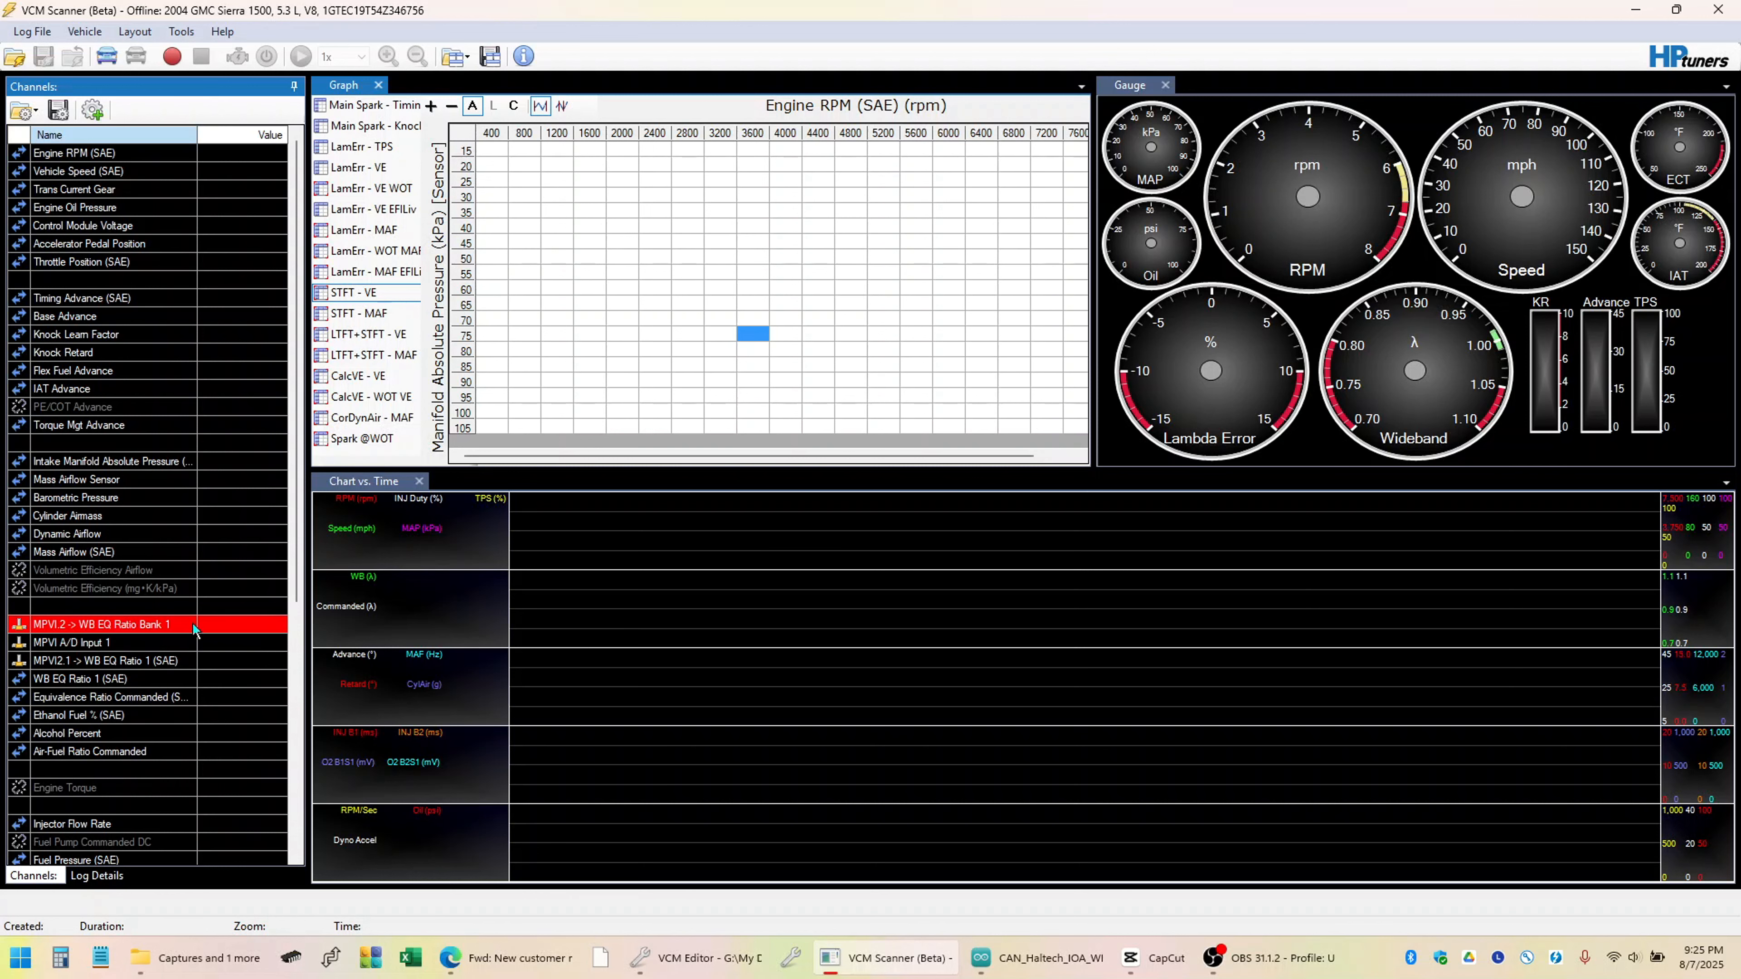
{"action": "left_click", "coordinate": [189, 643]}
{"action": "left_click", "coordinate": [186, 662]}
{"action": "left_click", "coordinate": [184, 677]}
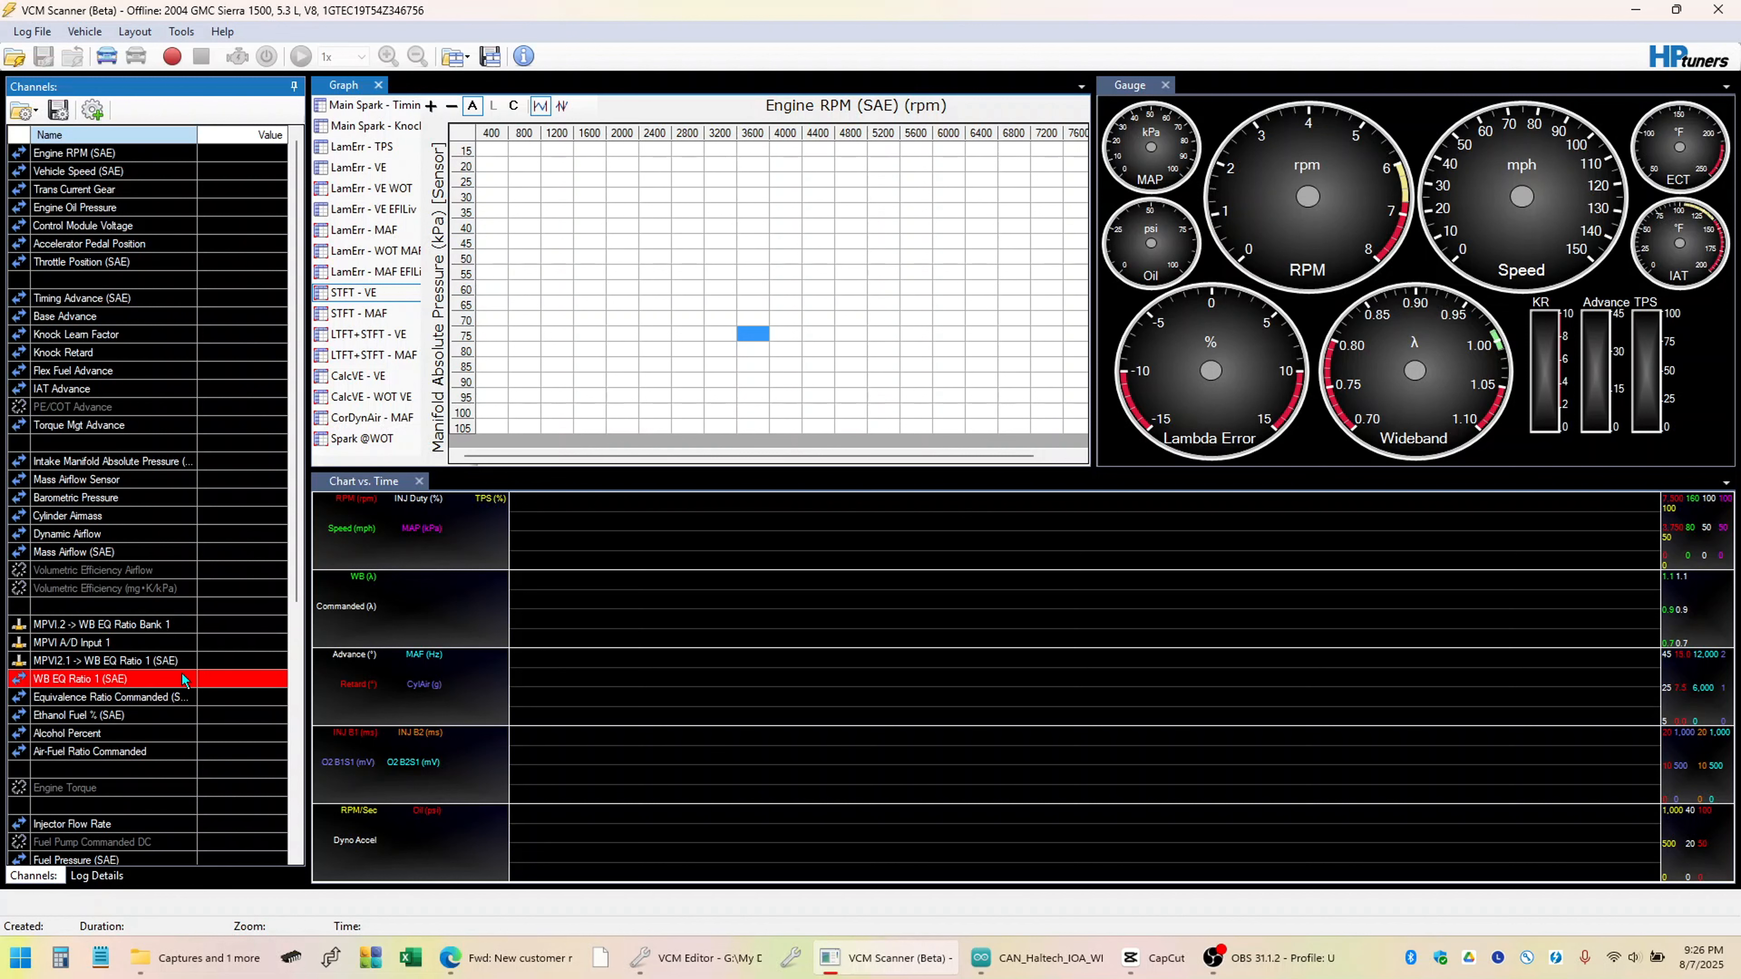
Remove the MPVI.2 -> WB EQ Ratio Bank 1 channel from the channel list.
{"action": "left_click", "coordinate": [181, 625]}
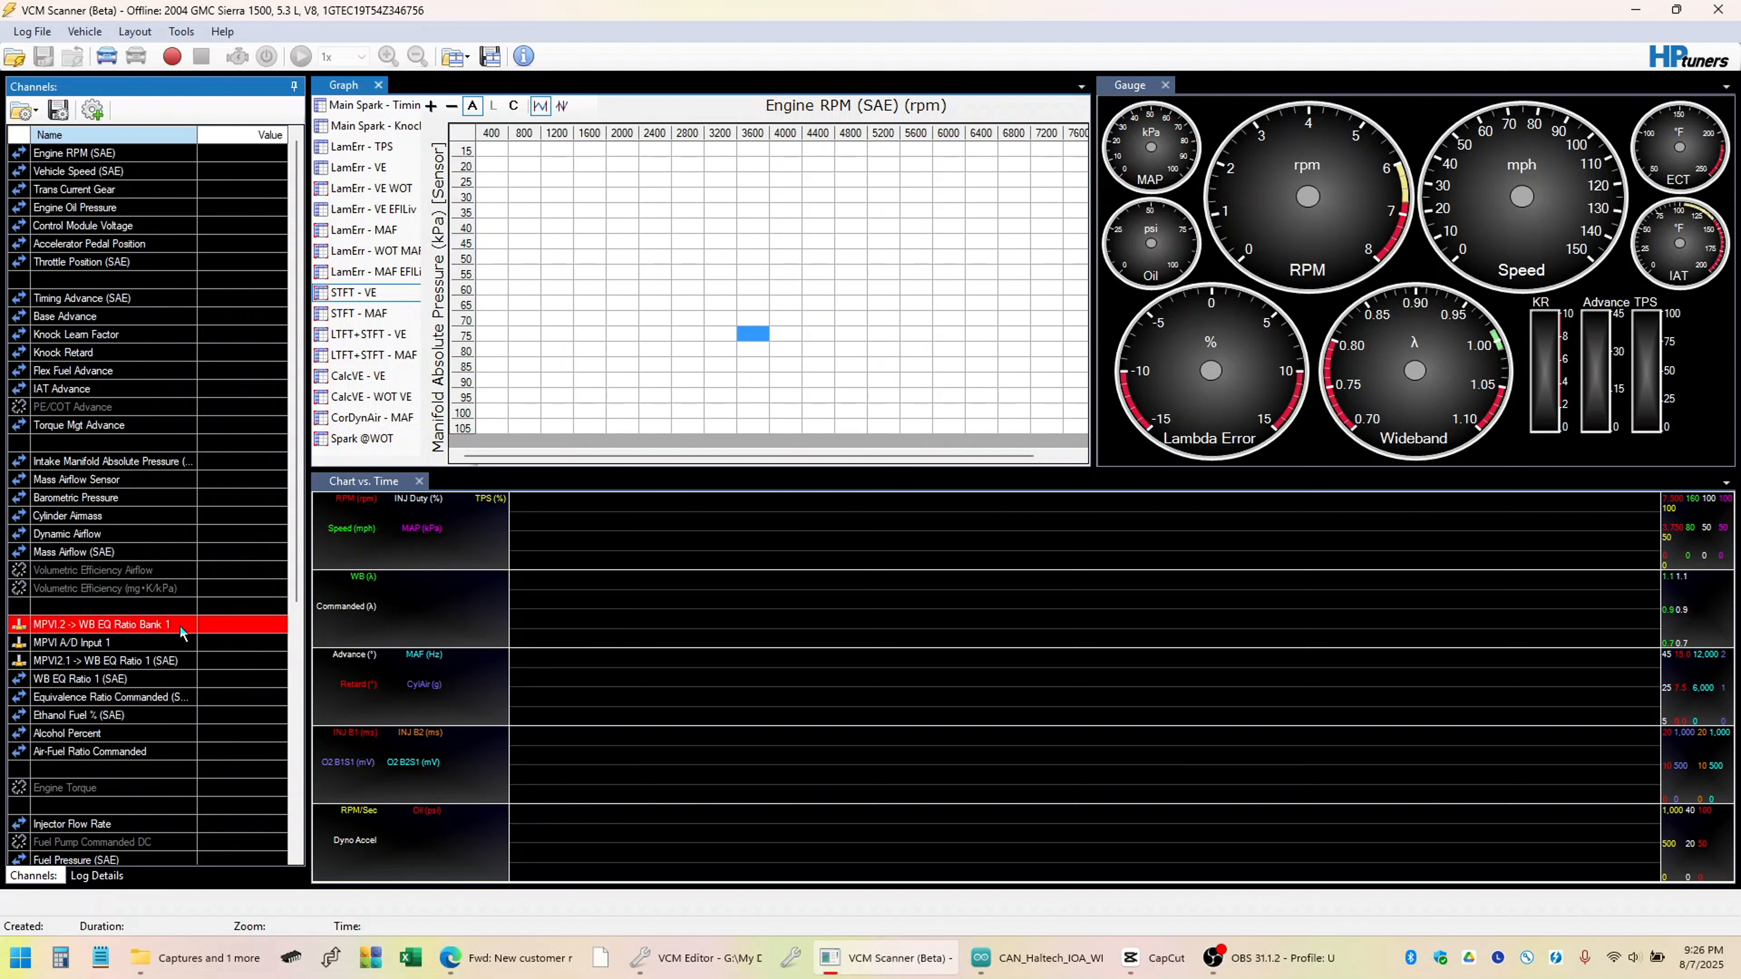
{"action": "key", "text": "Delete"}
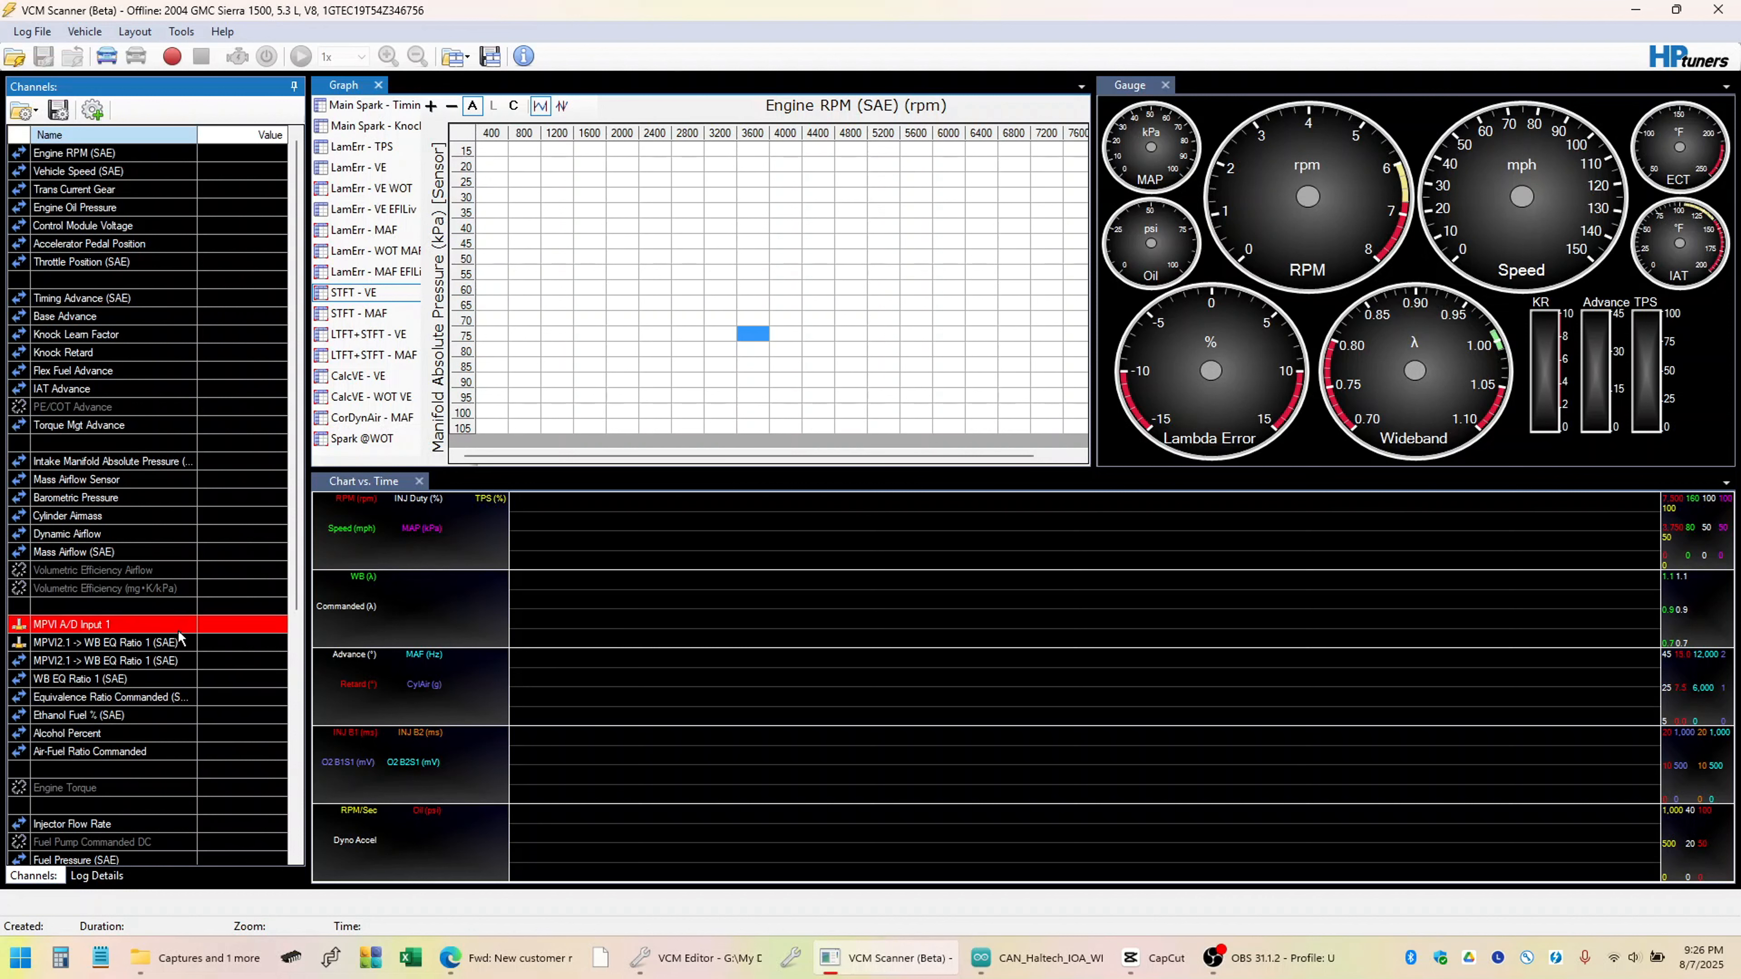
Remove the MPVI A/D Input 1, both MPVI2.1 -> WB EQ Ratio 1 (SAE) and the WB EQ Ratio 1 (SAE) channels from the channel list.
{"action": "key", "text": "Delete"}
{"action": "key", "text": "Delete"}
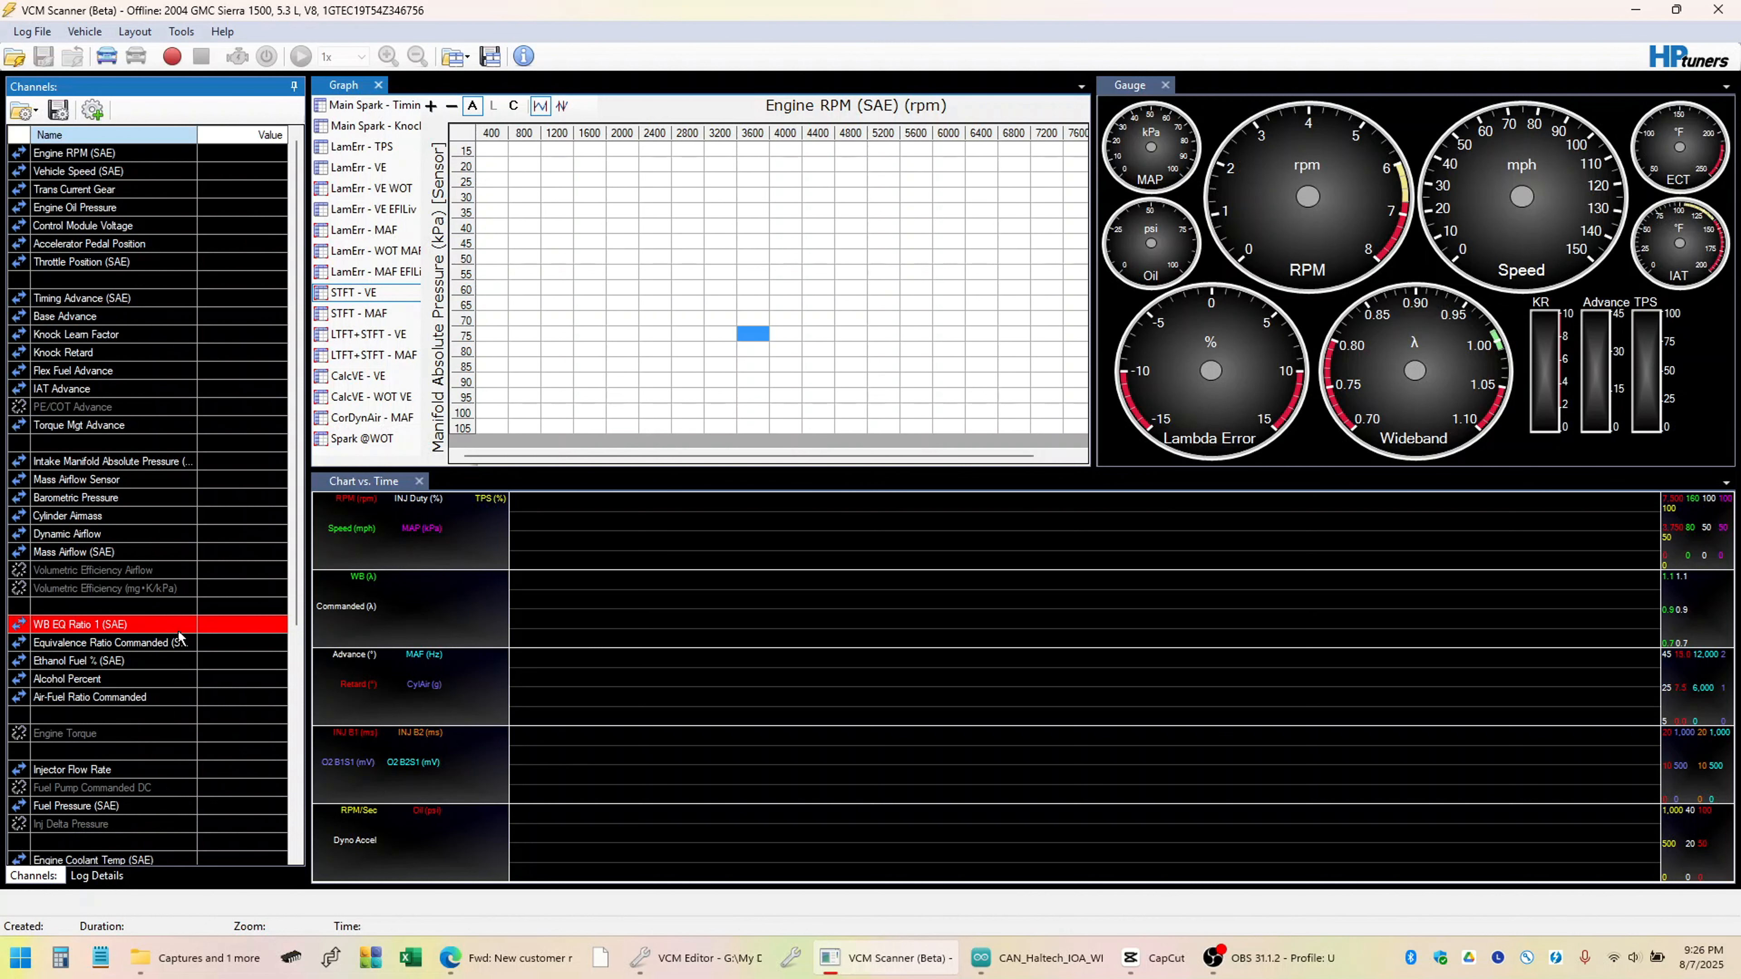
{"action": "key", "text": "Delete"}
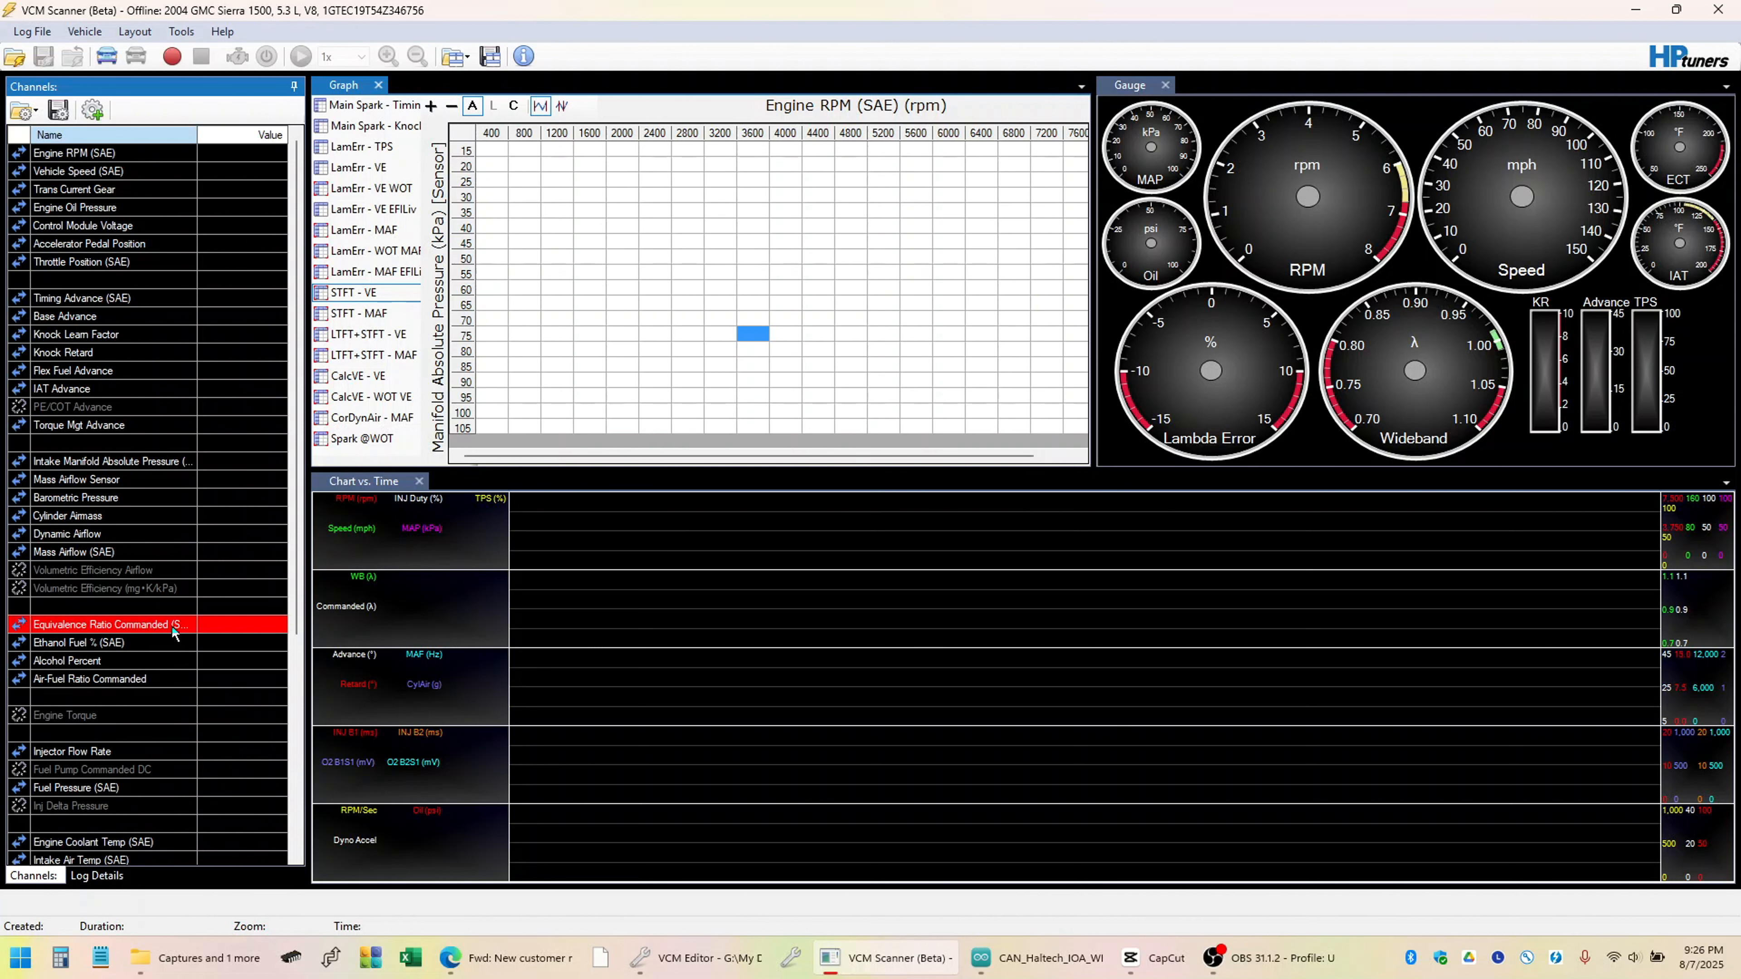
Add the external MPVI2 PL A/D Input 1 (Red) voltage channel from Pro Link, Pro Link+ after Equivalence Ratio Commanded.
{"action": "right_click", "coordinate": [170, 624]}
{"action": "left_click", "coordinate": [221, 634]}
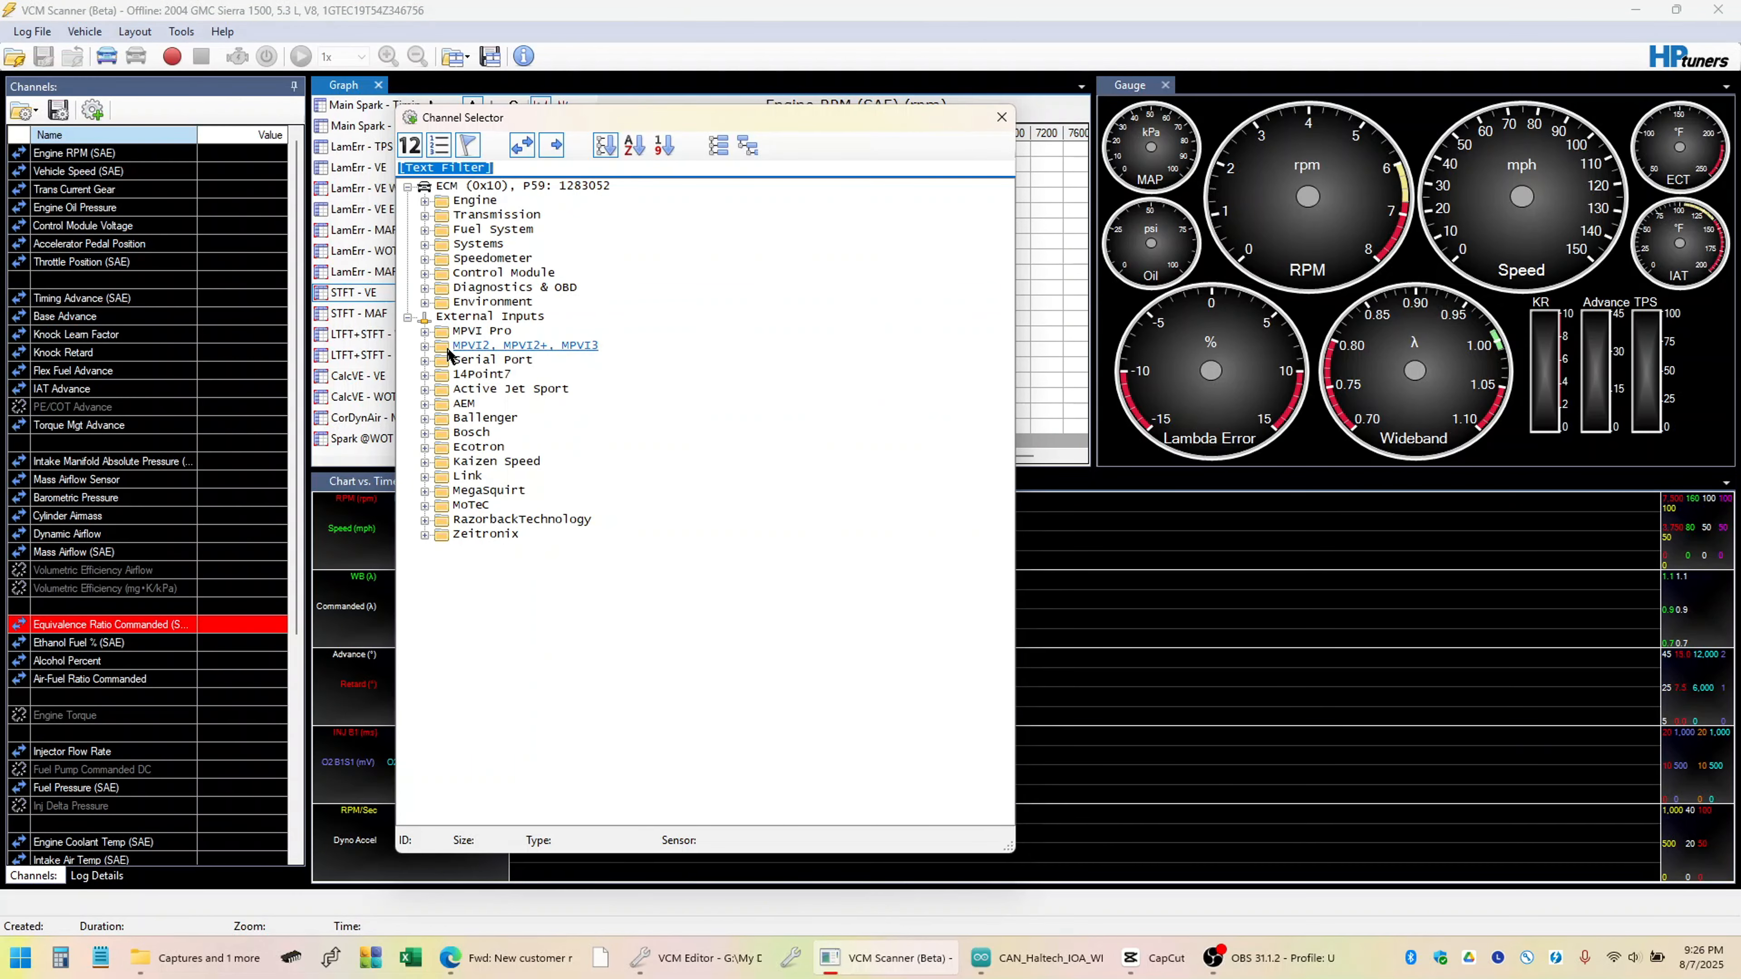
{"action": "left_click", "coordinate": [426, 348]}
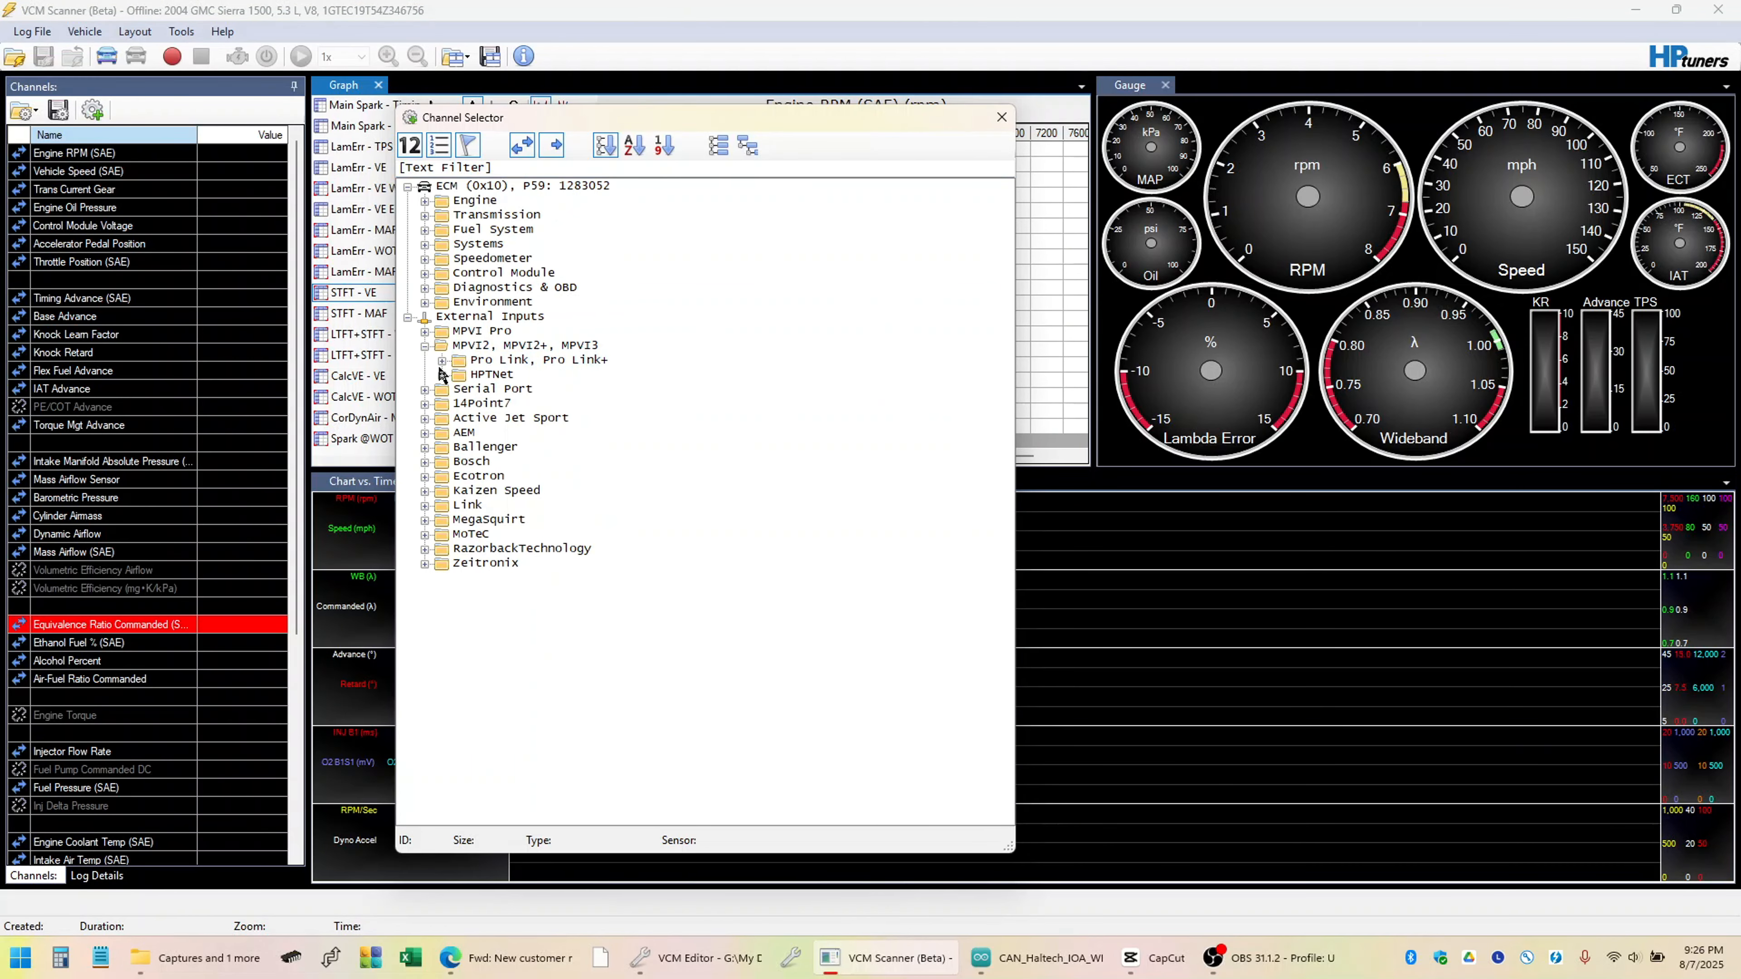
{"action": "left_click", "coordinate": [442, 361]}
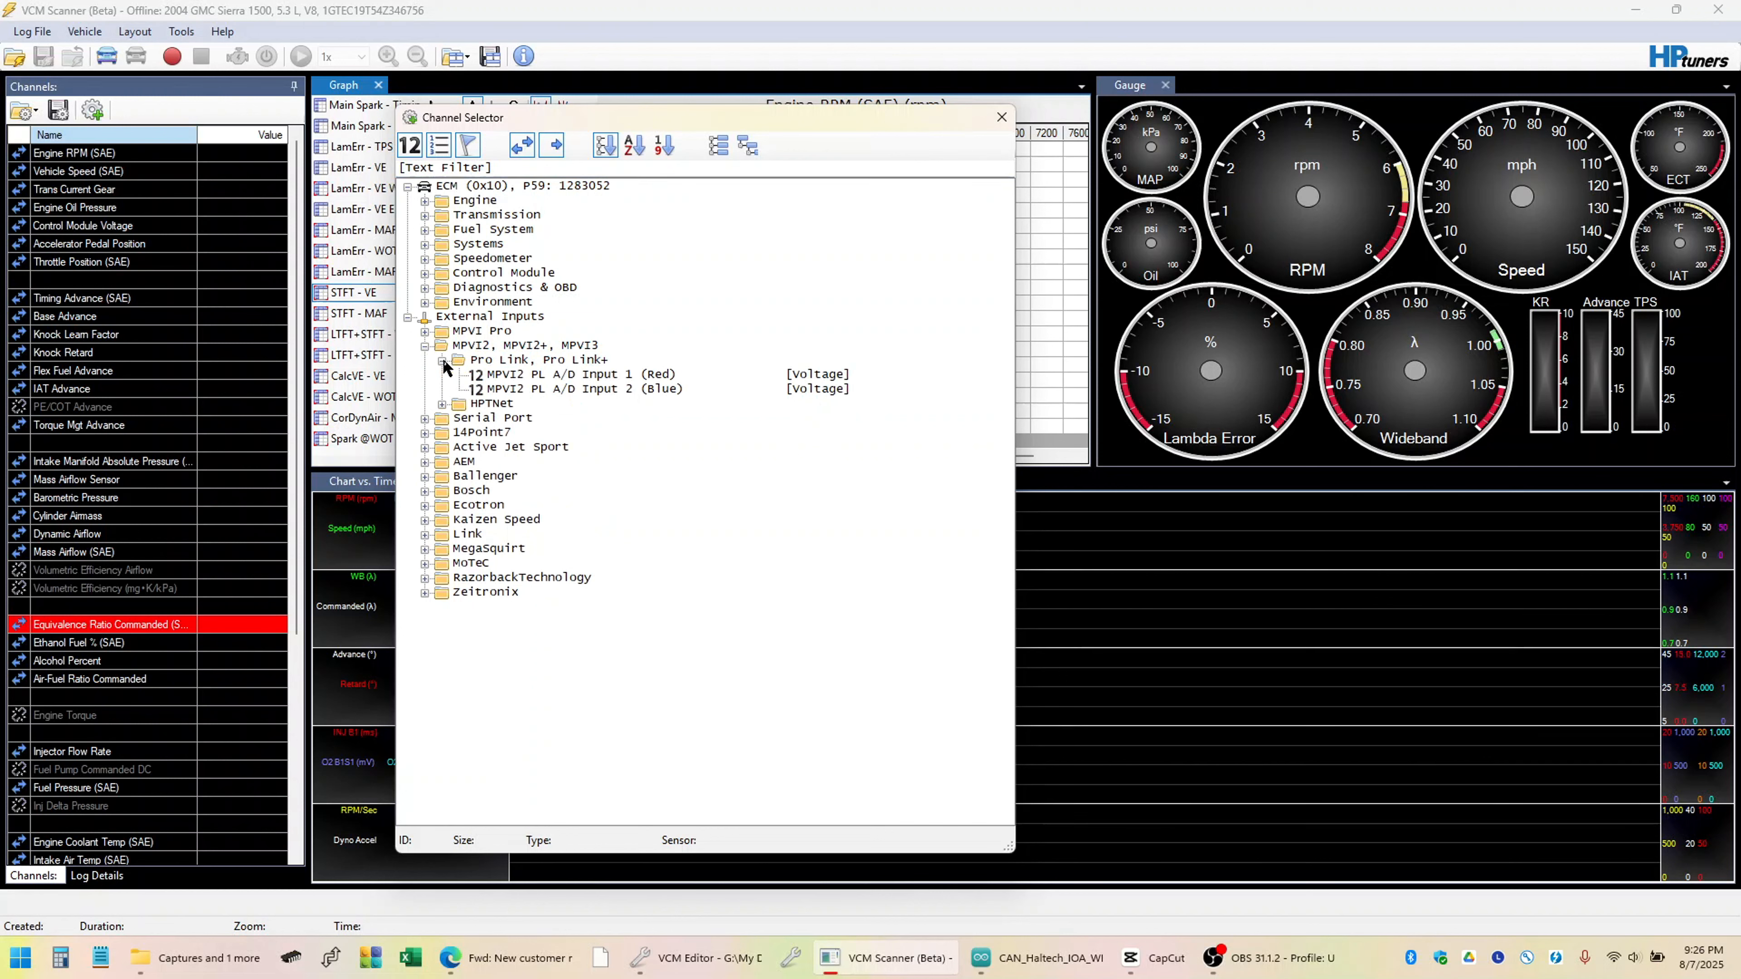
{"action": "double_click", "coordinate": [538, 376]}
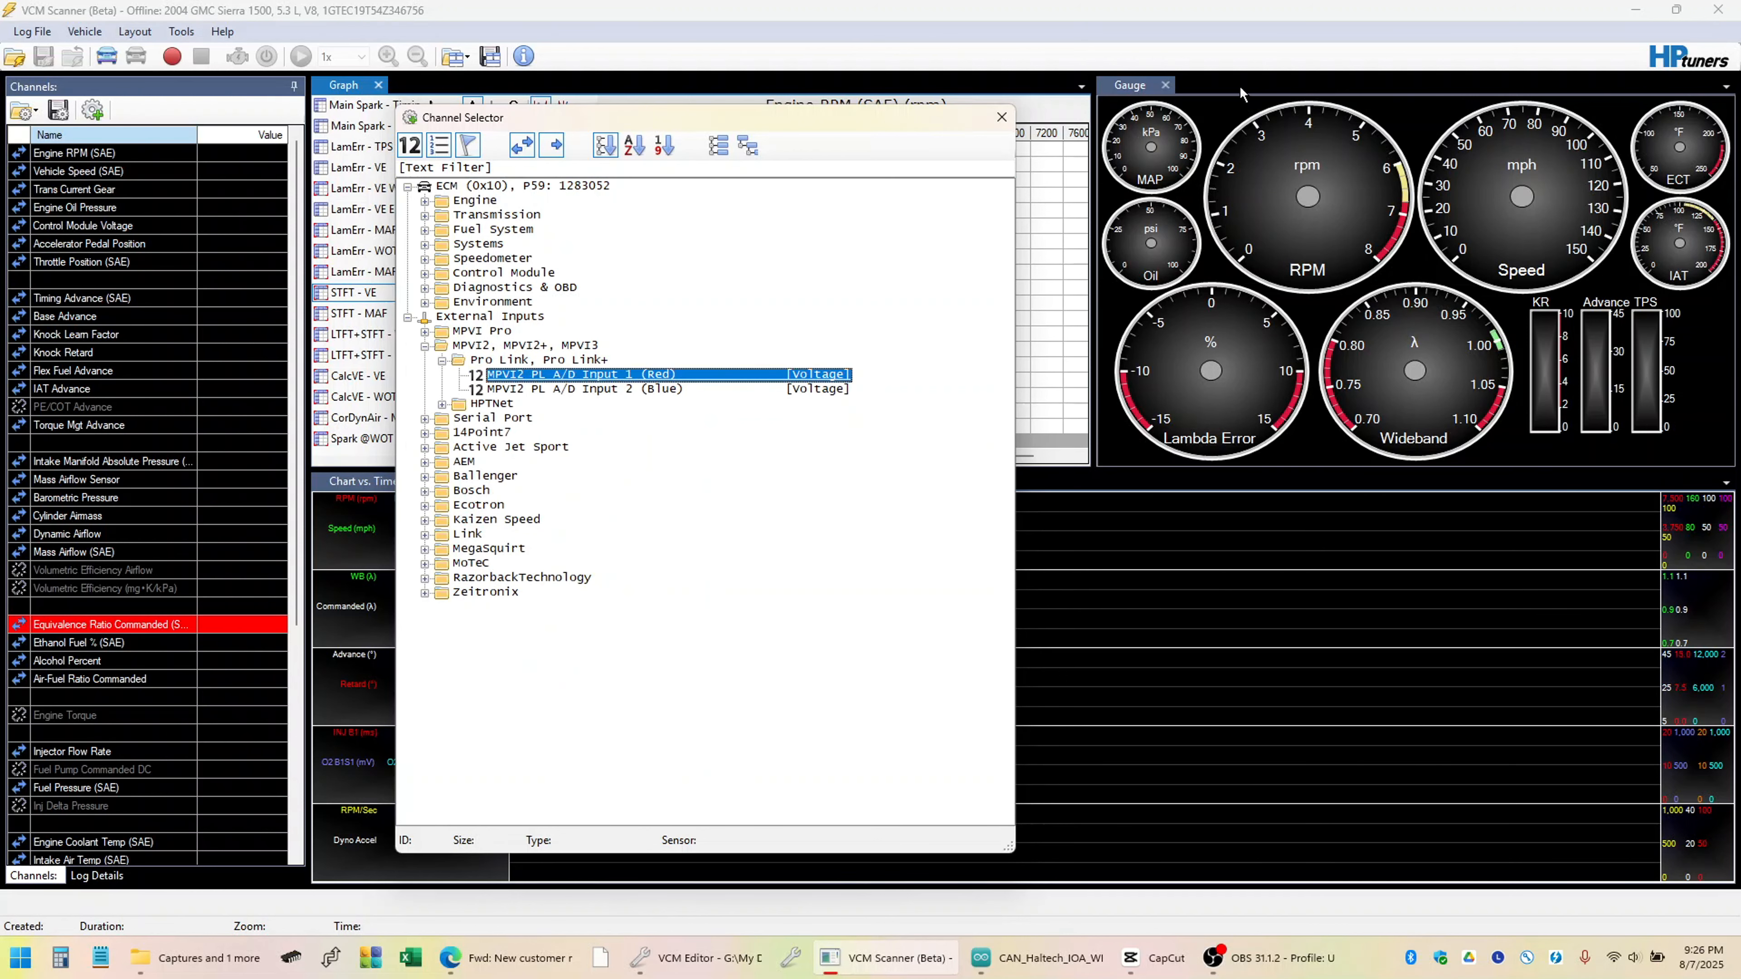
{"action": "left_click", "coordinate": [1001, 117]}
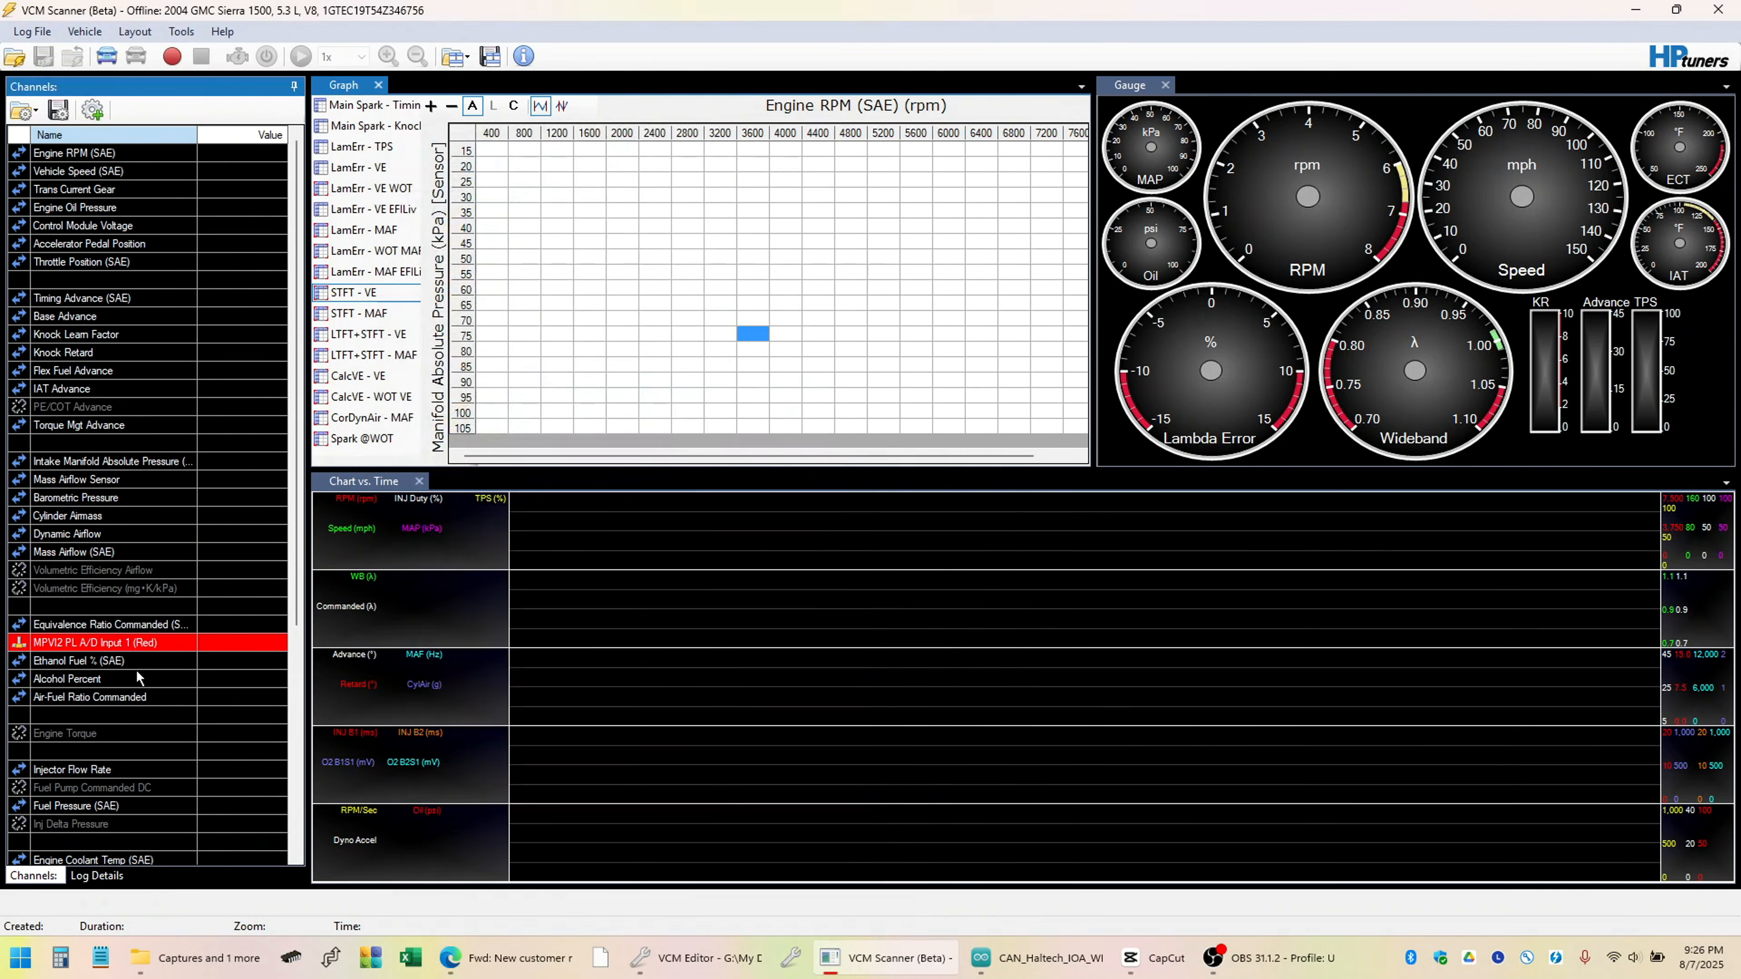
Assign the Ballenger - AFR500 equivalence ratio oxygen sensor transform to the MPVI2 PL A/D Input 1 (Red) channel.
{"action": "right_click", "coordinate": [130, 648]}
{"action": "left_click", "coordinate": [159, 683]}
{"action": "left_click", "coordinate": [519, 288]}
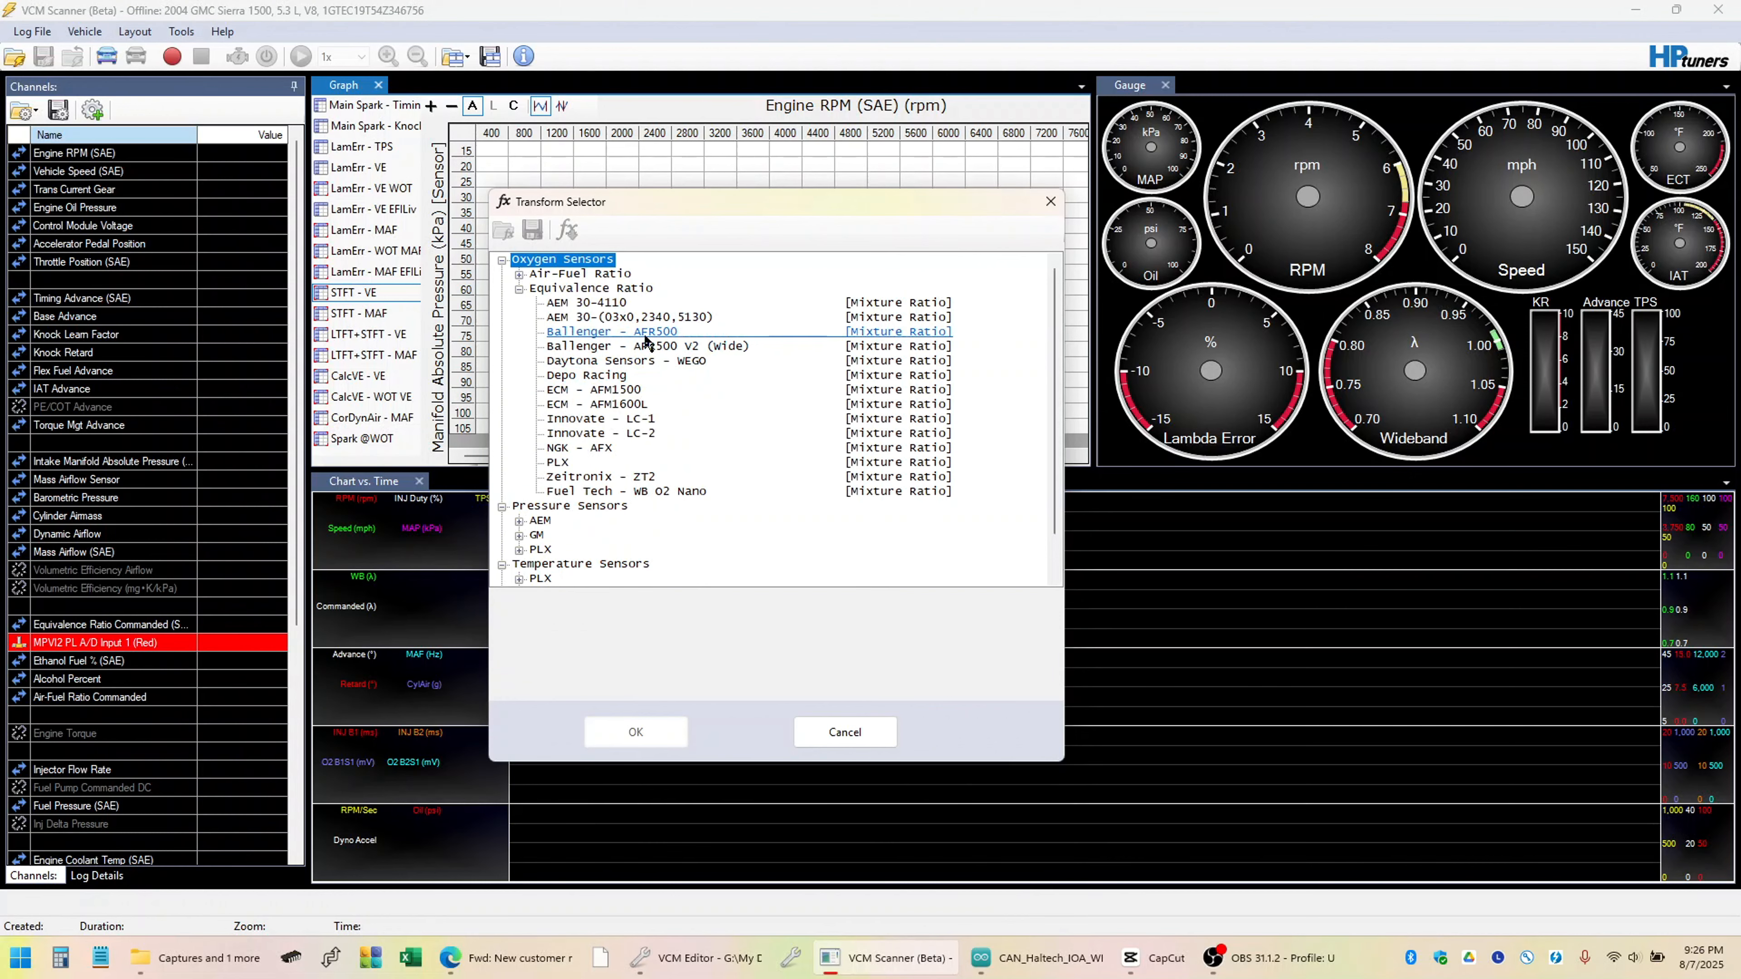
{"action": "double_click", "coordinate": [646, 333]}
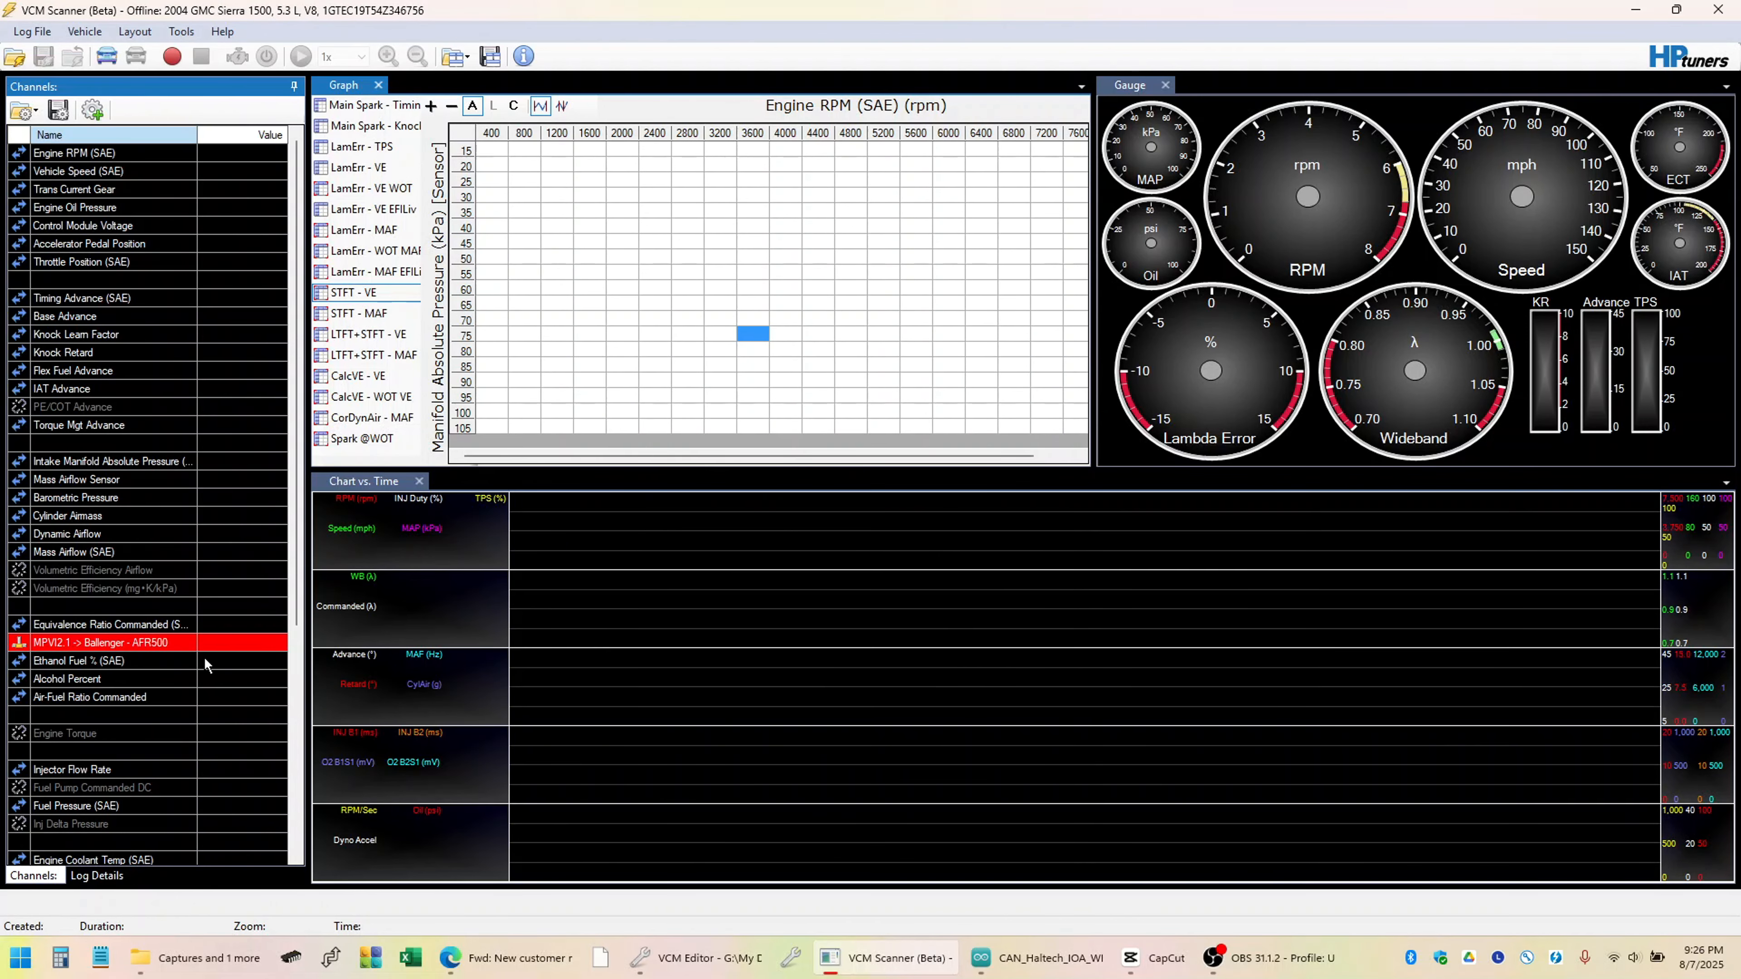
{"action": "left_click", "coordinate": [230, 662]}
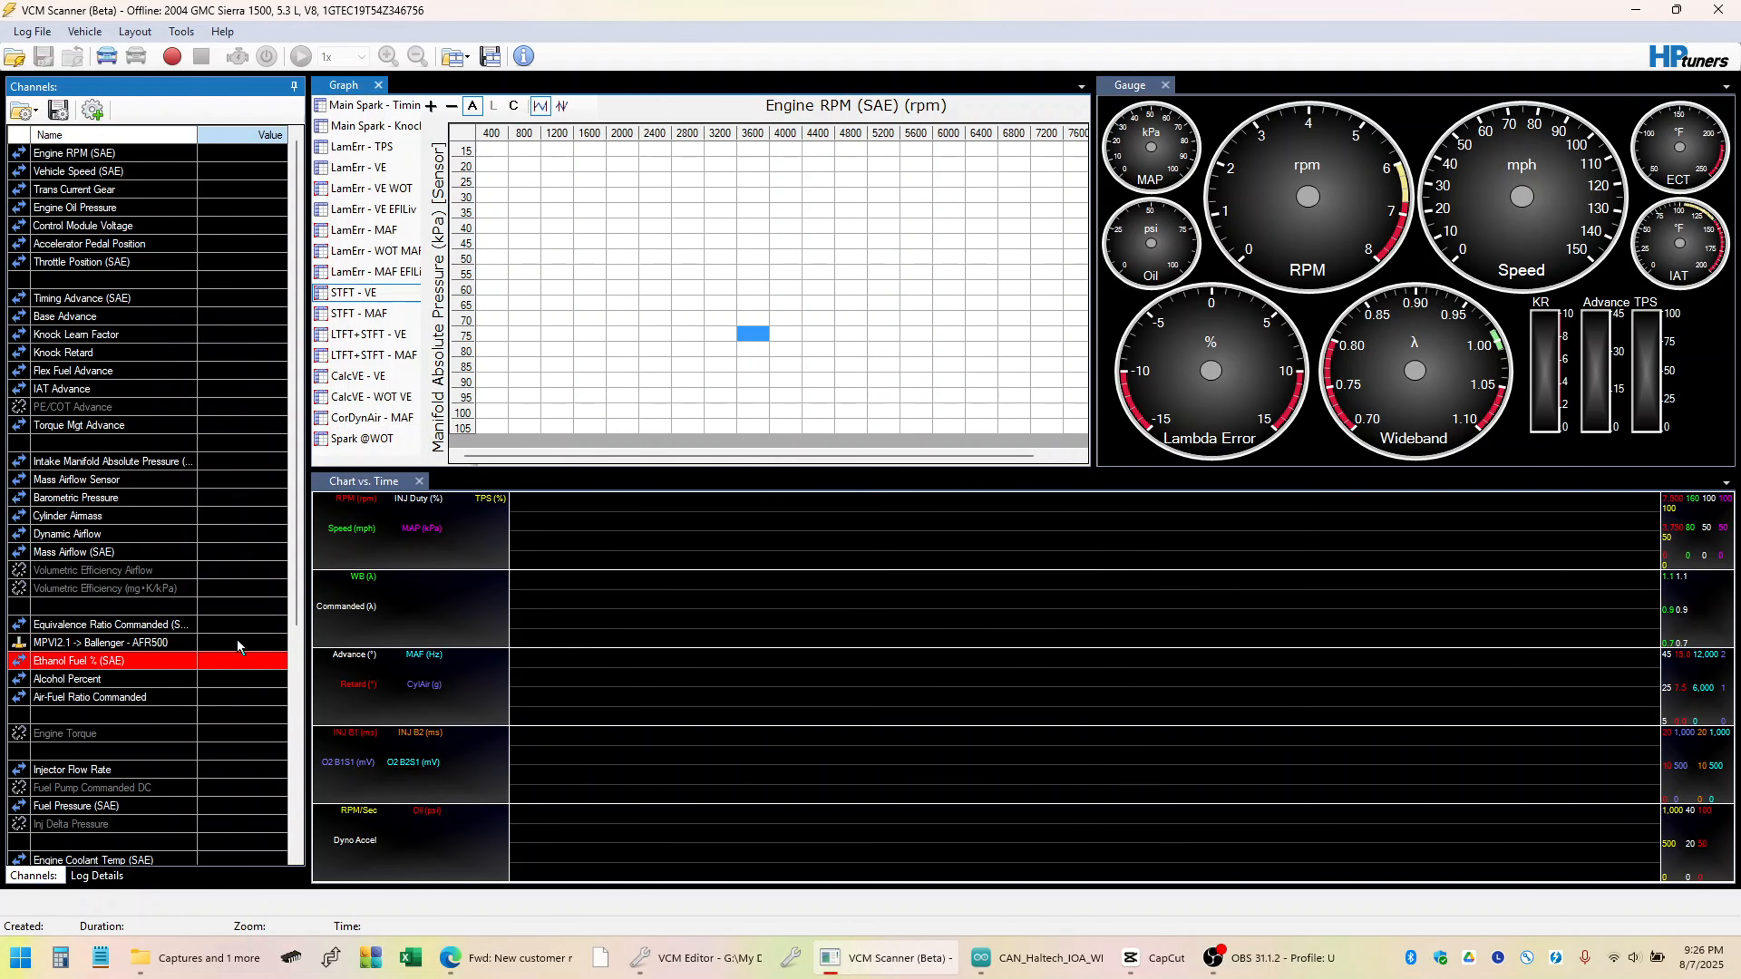
{"action": "left_click", "coordinate": [236, 639]}
{"action": "left_click", "coordinate": [238, 625]}
{"action": "left_click", "coordinate": [242, 645]}
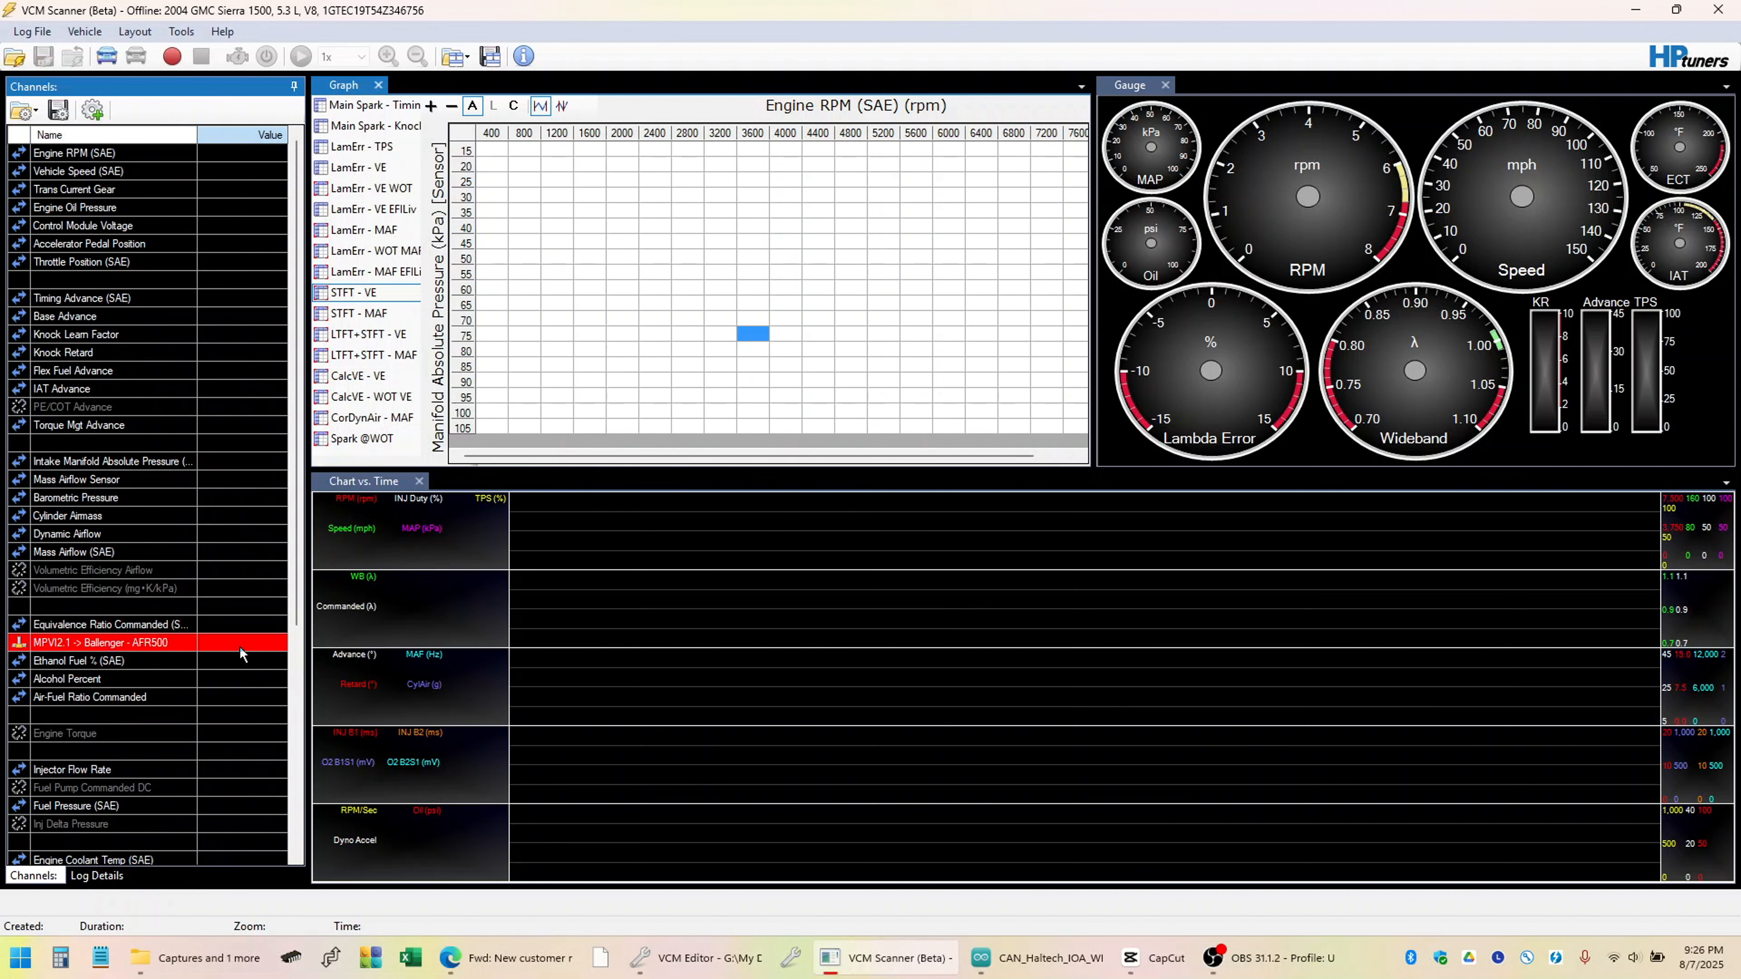